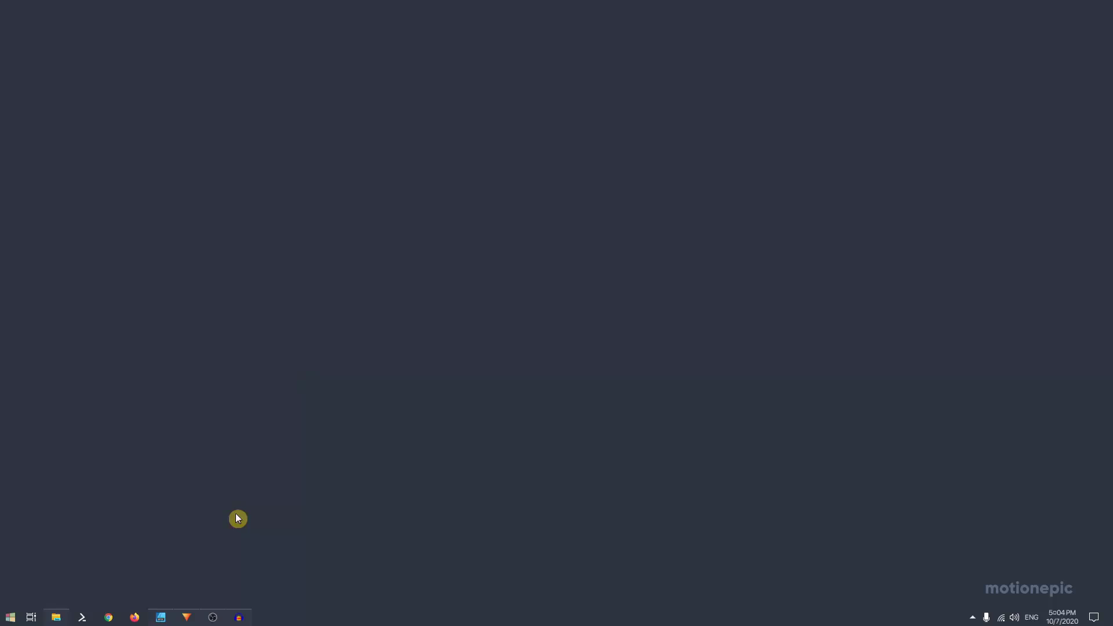
- Switch to Affinity Designer and examine the groups, curves and rectangles inside the OBJECTS layer of the 4237828.ai document
click(161, 618)
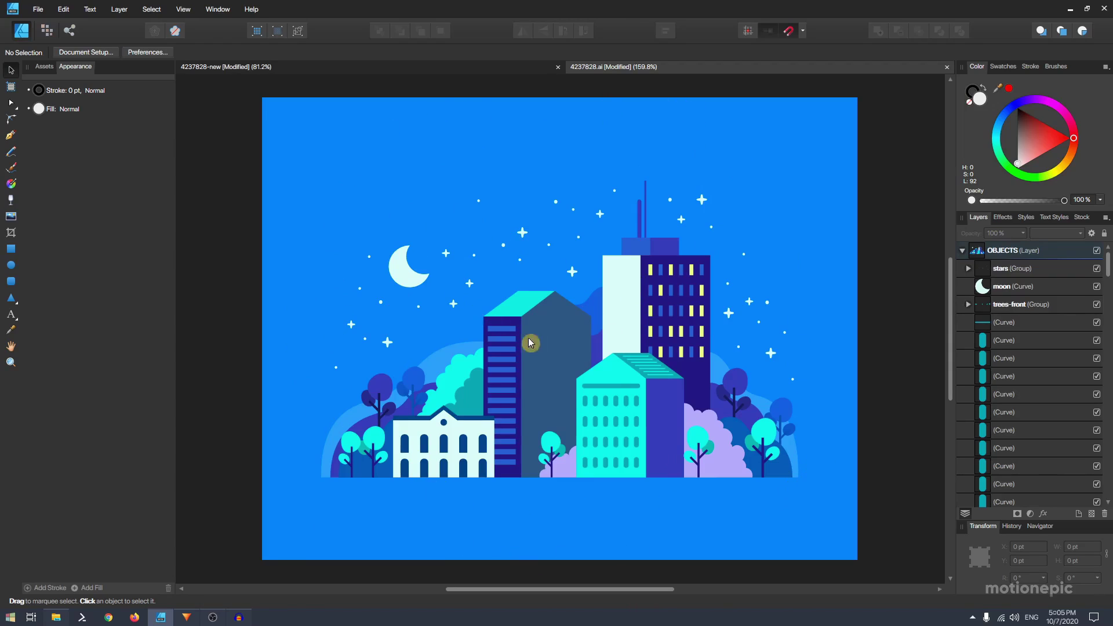
click(963, 251)
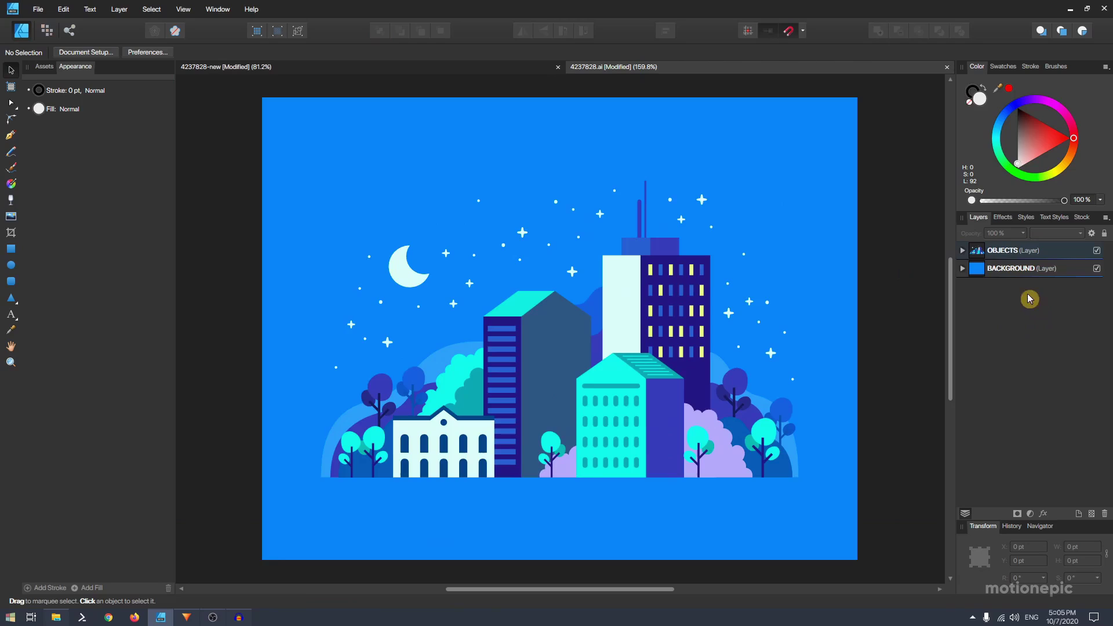
click(963, 250)
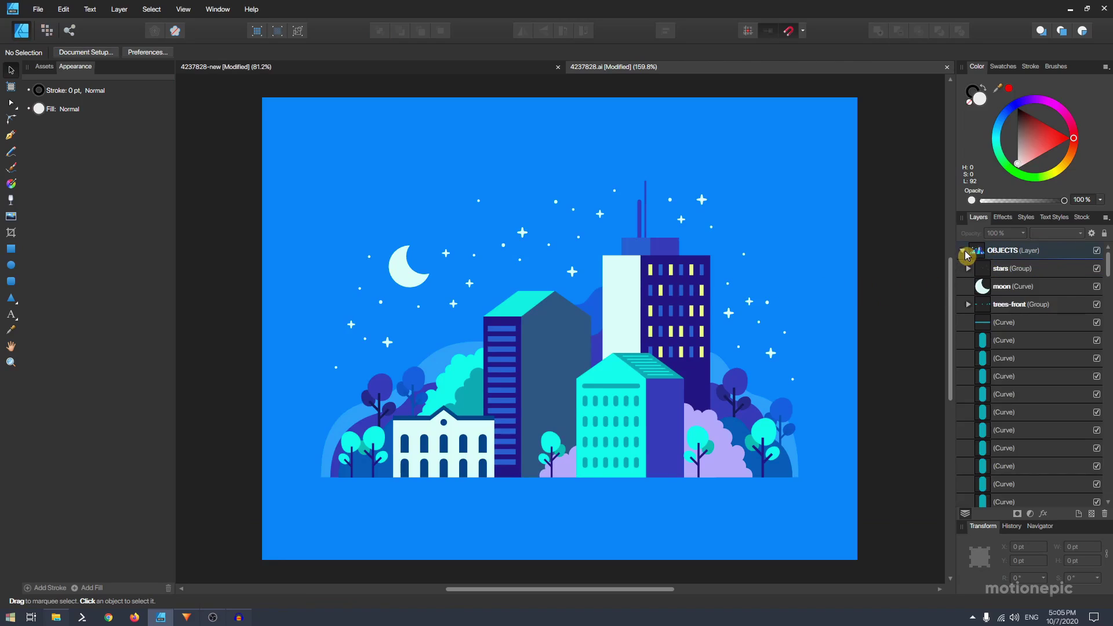
scroll(1016, 319, down, 1)
scroll(1016, 319, down, 8)
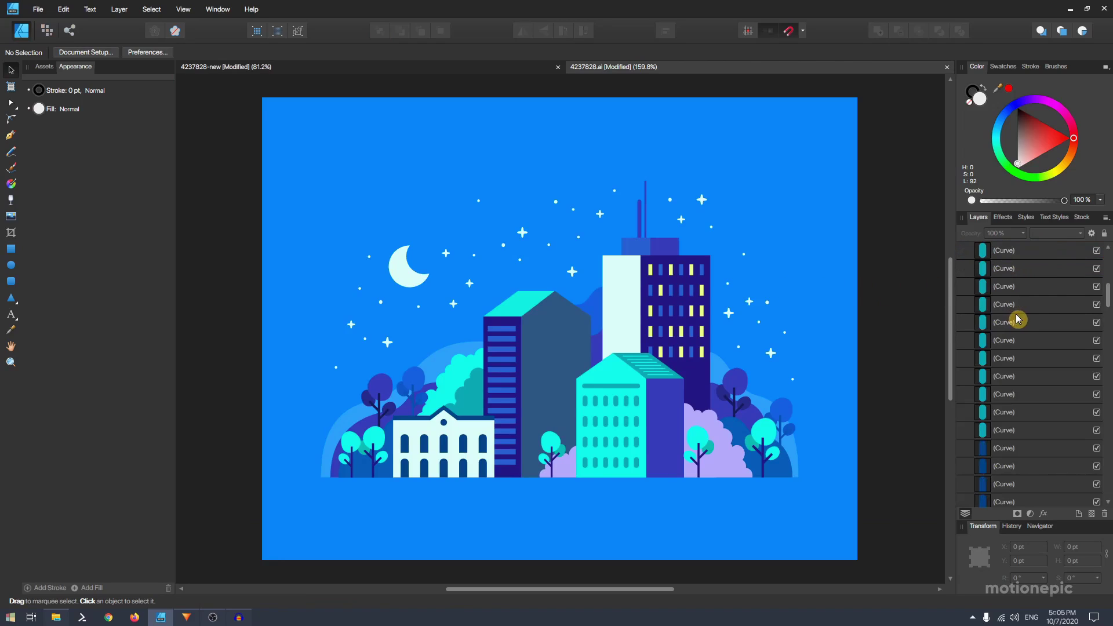
scroll(1018, 323, down, 10)
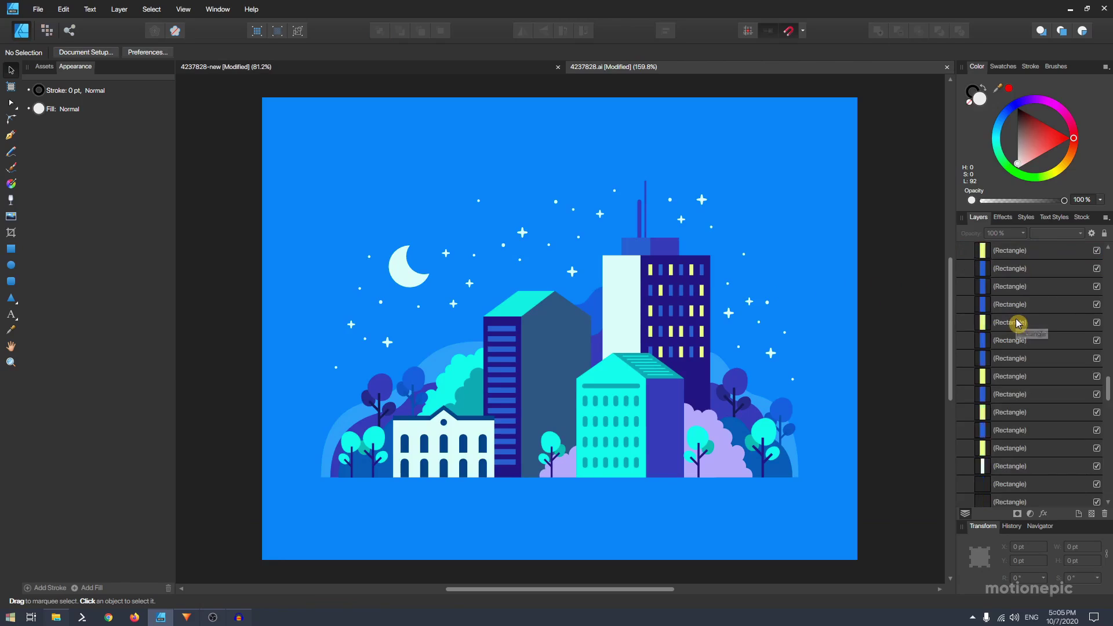
scroll(1019, 324, up, 5)
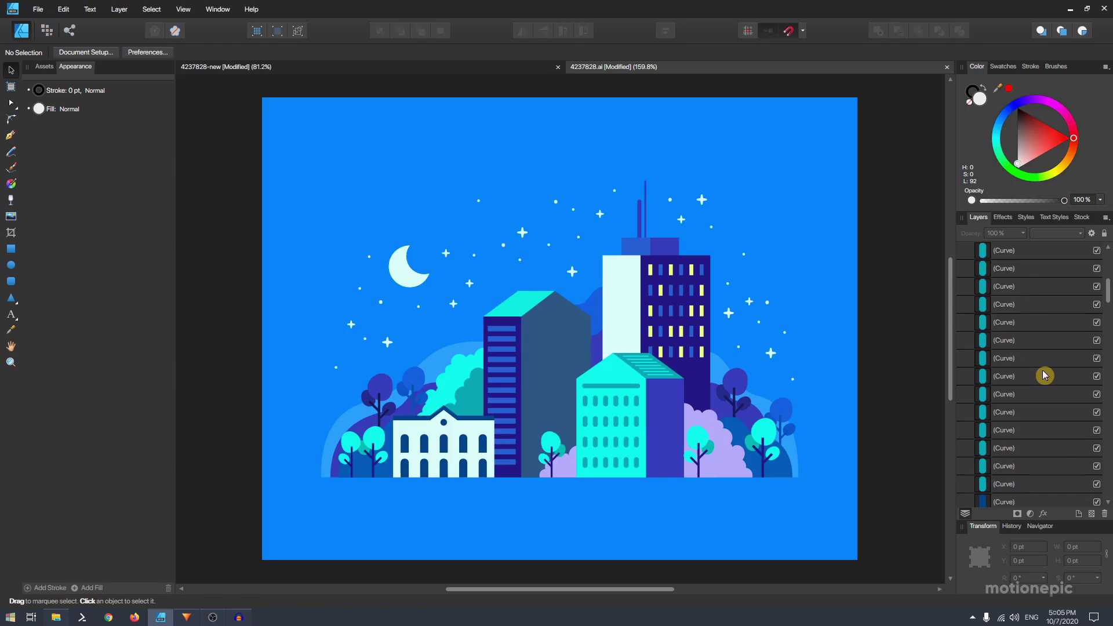
scroll(974, 373, up, 13)
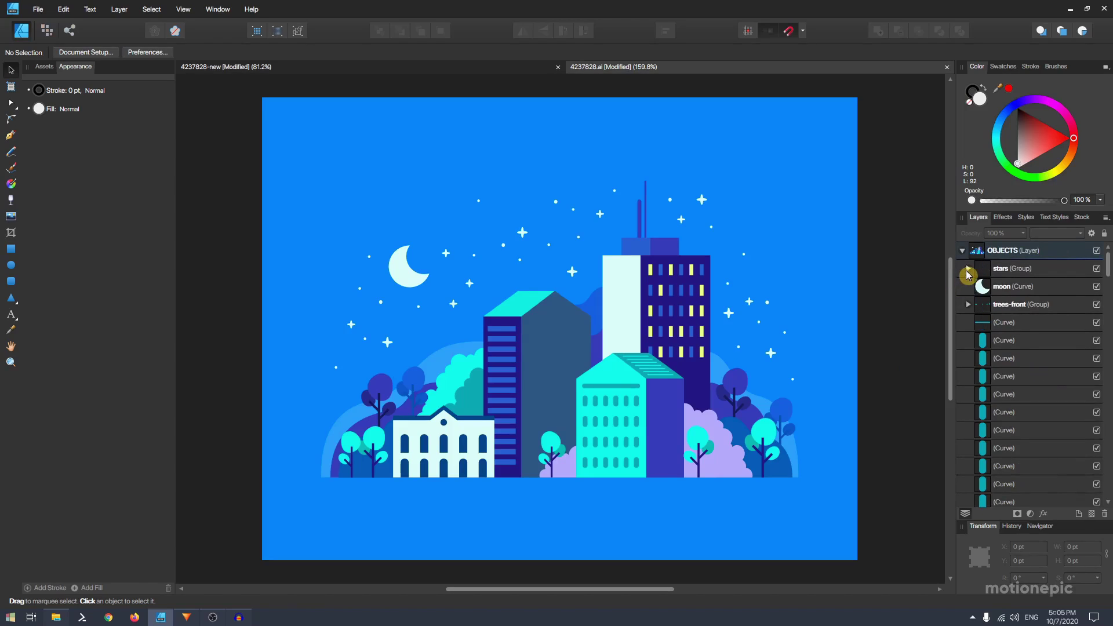
- Inspect the contents of the stars group in the OBJECTS layer and ungroup it
click(967, 270)
click(1013, 288)
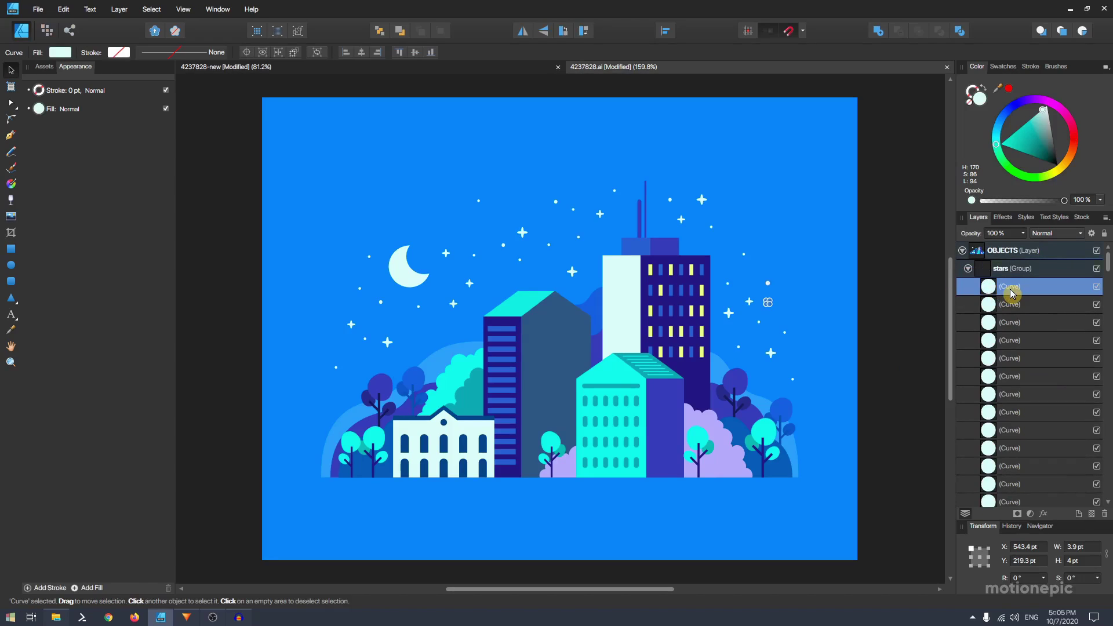
click(967, 270)
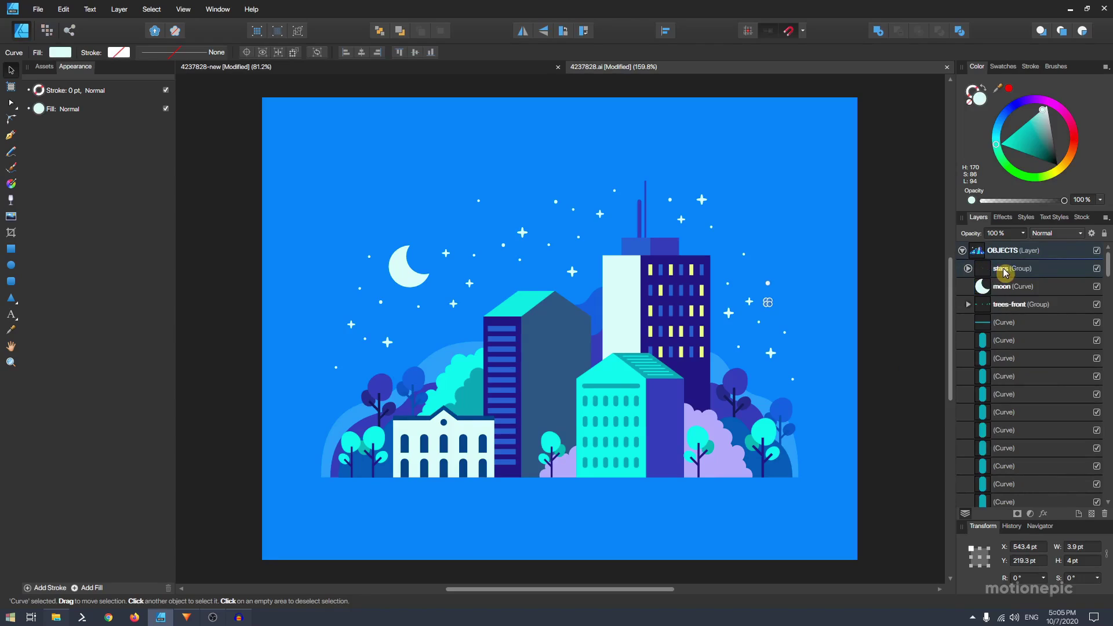
click(1006, 271)
key(ctrl+shift+g)
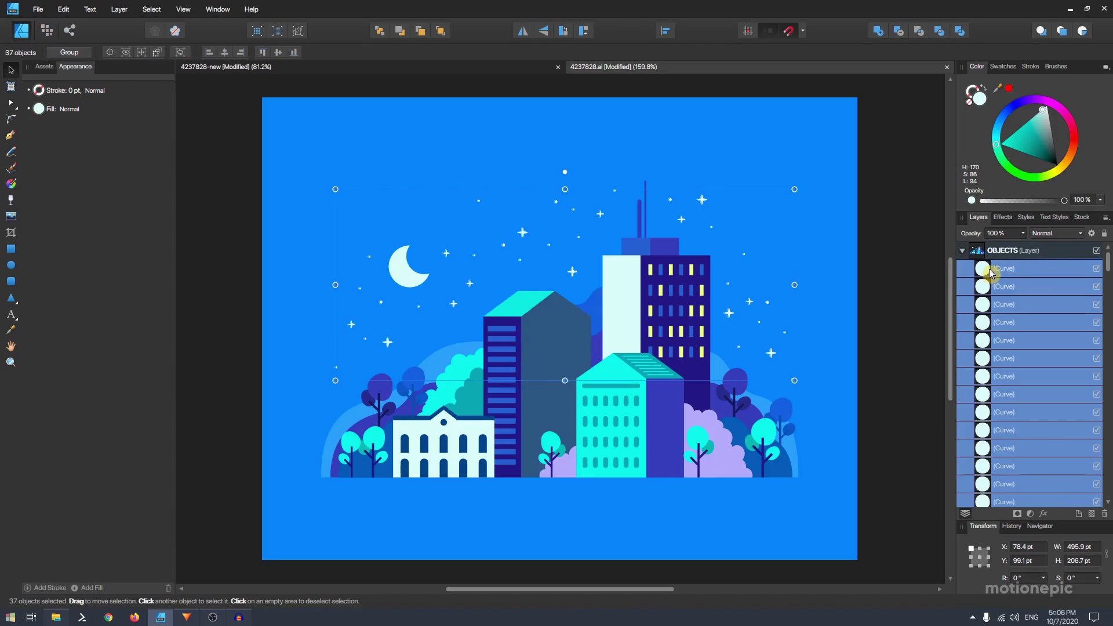
- Select the first five ungrouped star curves one by one to see where each sits in the artwork
click(1009, 273)
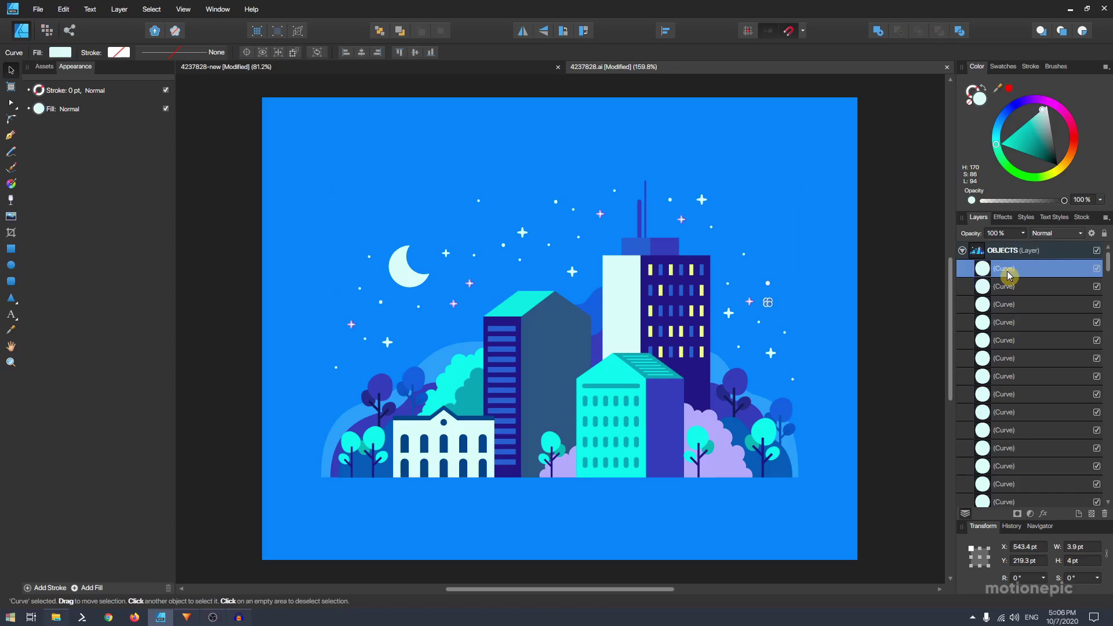
click(1014, 287)
click(1011, 304)
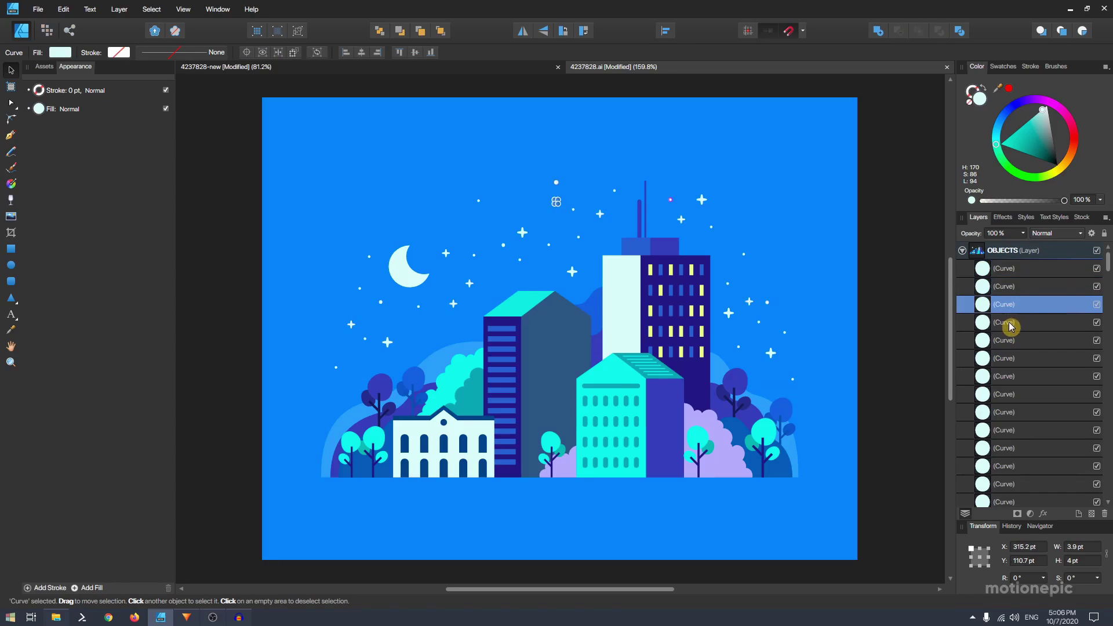
click(1011, 322)
click(1011, 341)
- Group all the loose star curves above the moon, from the first dot to the last four-pointed star
click(1003, 270)
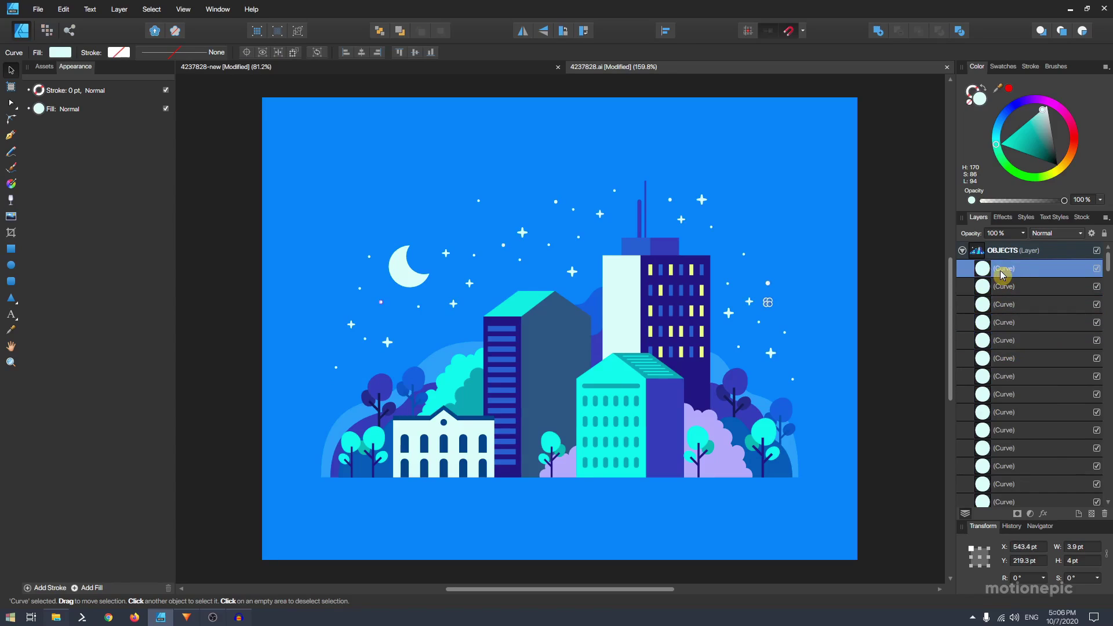
scroll(1015, 319, down, 4)
scroll(1018, 326, down, 3)
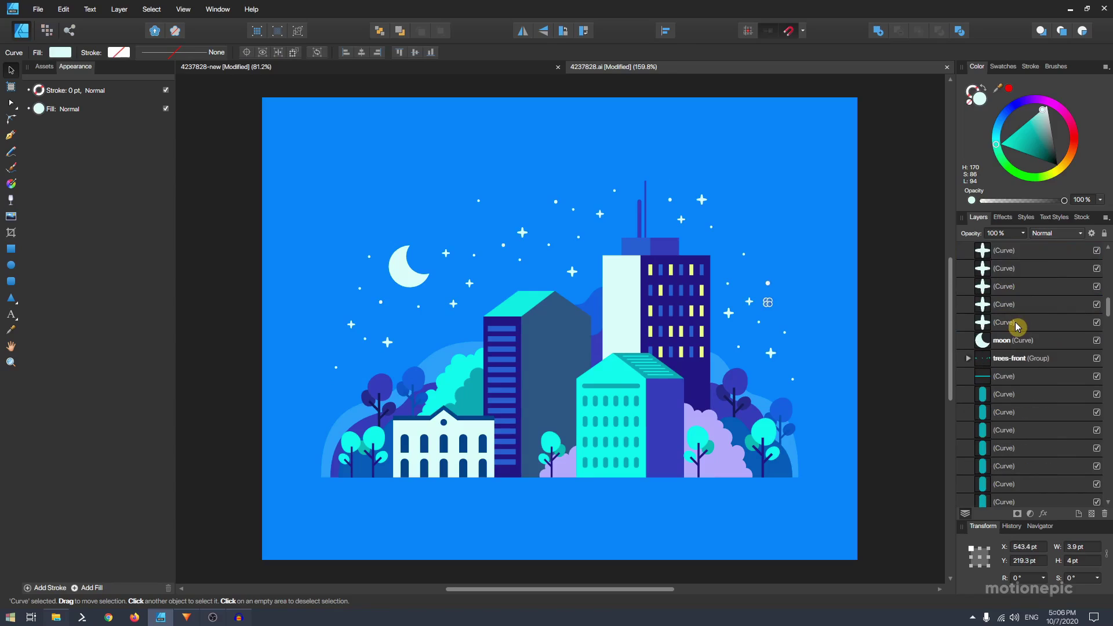
shift+click(1016, 325)
scroll(1015, 328, up, 7)
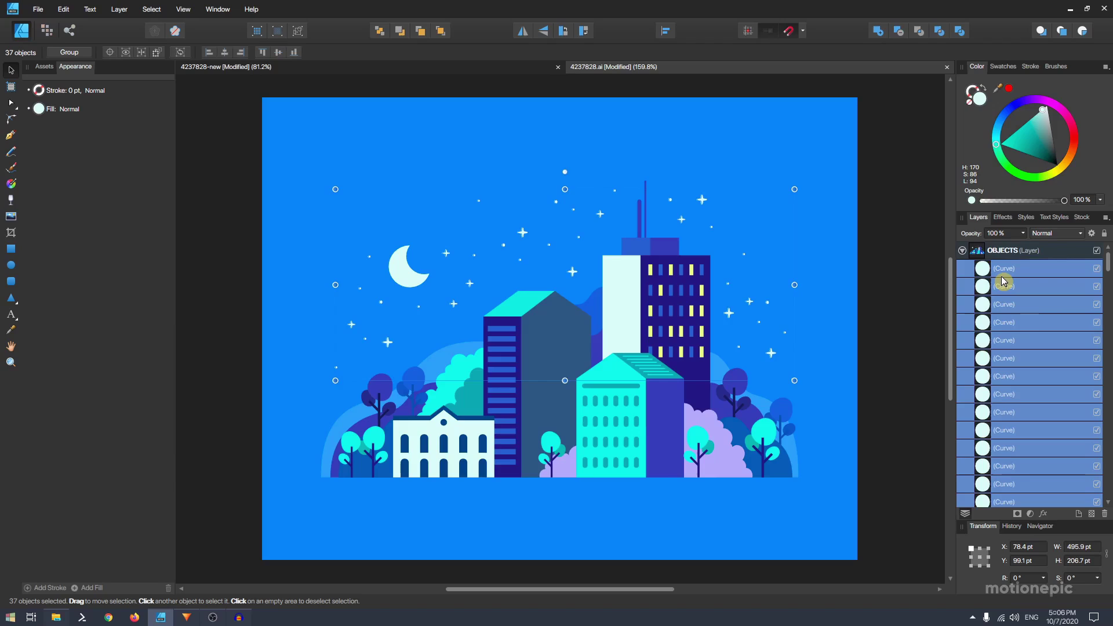
key(ctrl+g)
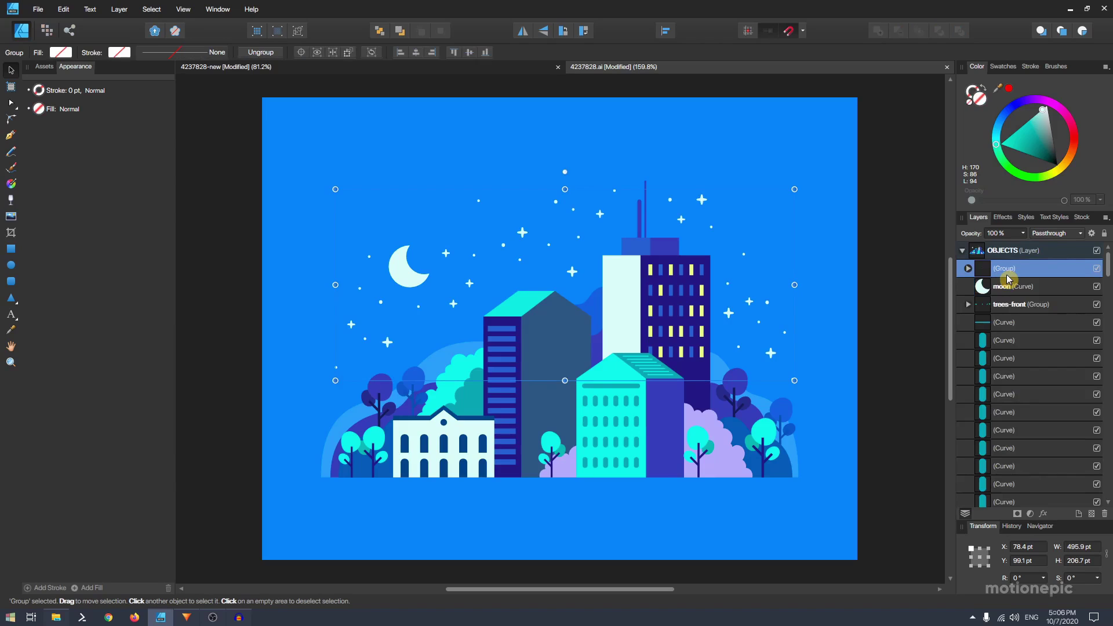
- Hide and show the new star group twice to check its contents, and rename it as stars
click(1098, 270)
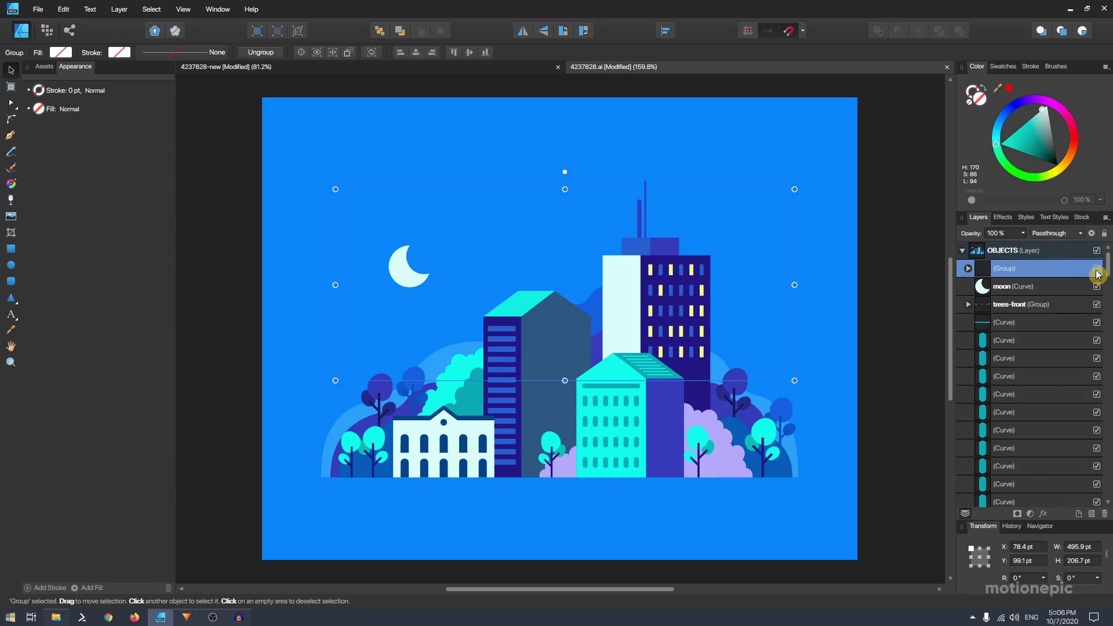
click(1097, 270)
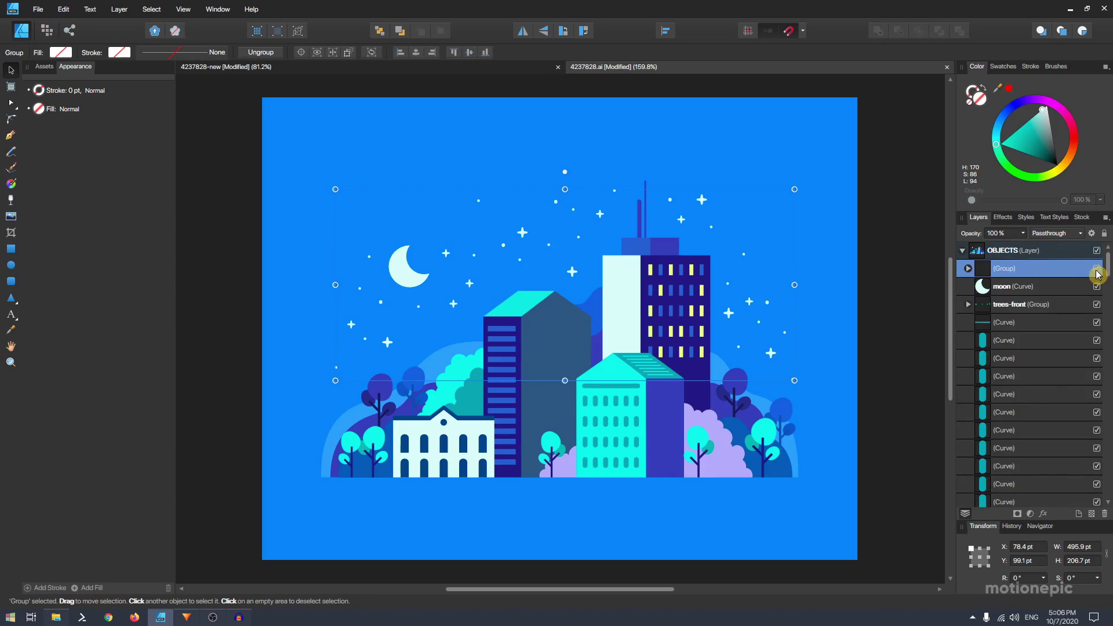
click(1098, 270)
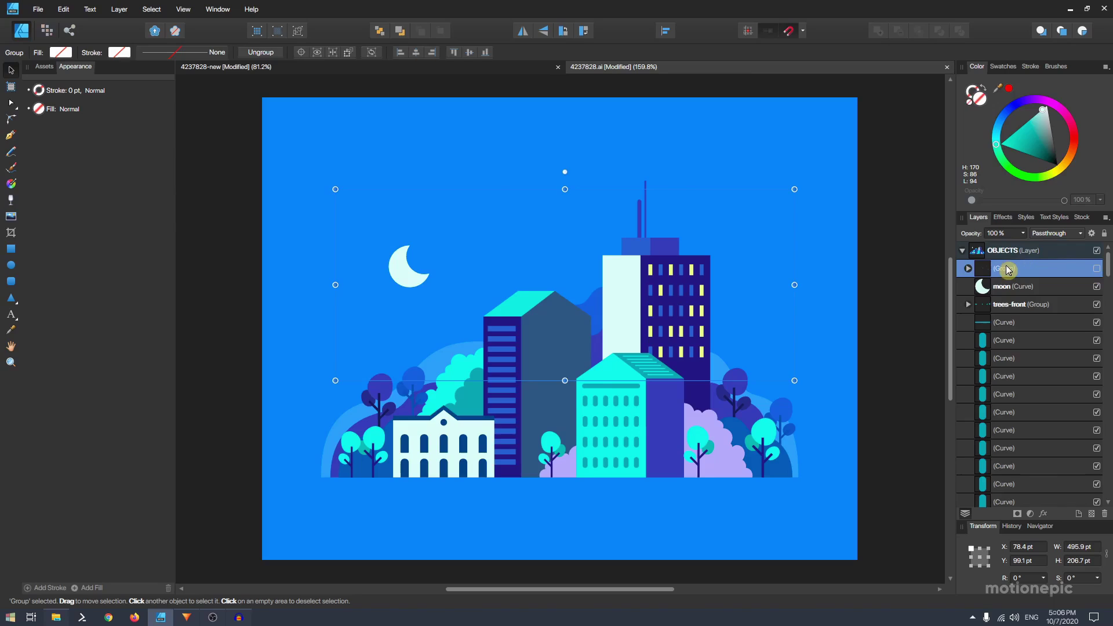
click(1097, 270)
double_click(1013, 269)
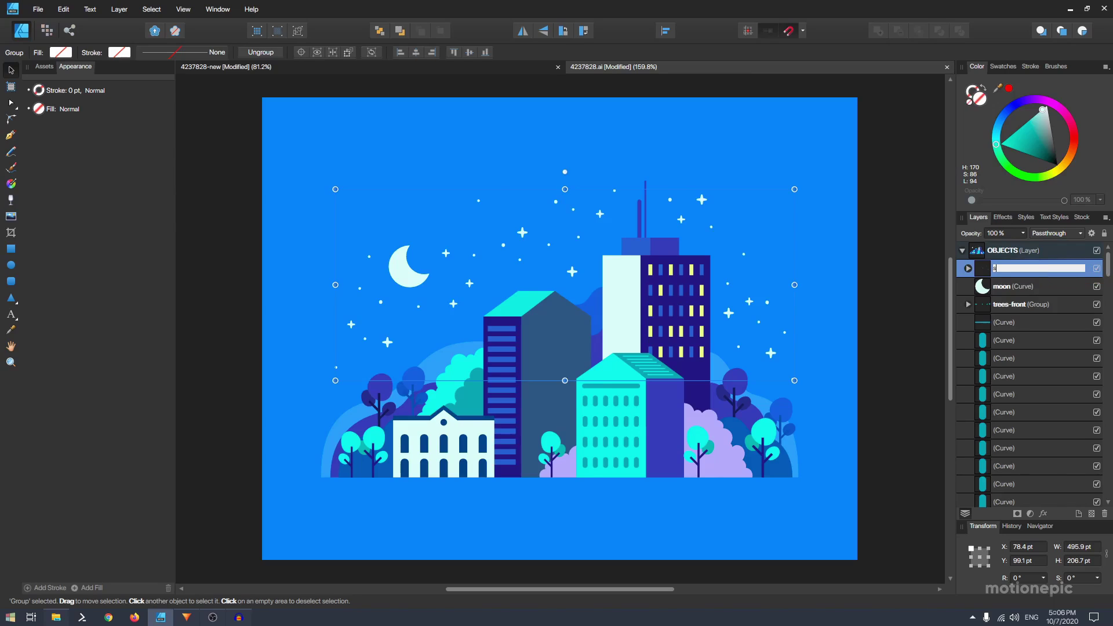
click(1032, 286)
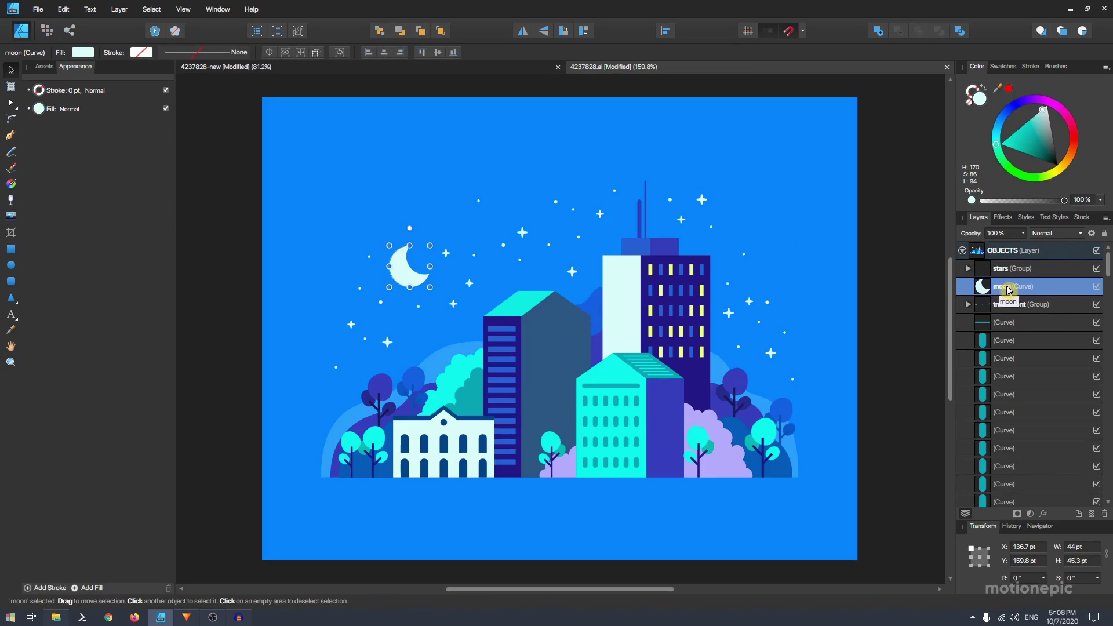
- Ungroup the trees-front group and look through its separate rectangles and curves
click(1010, 308)
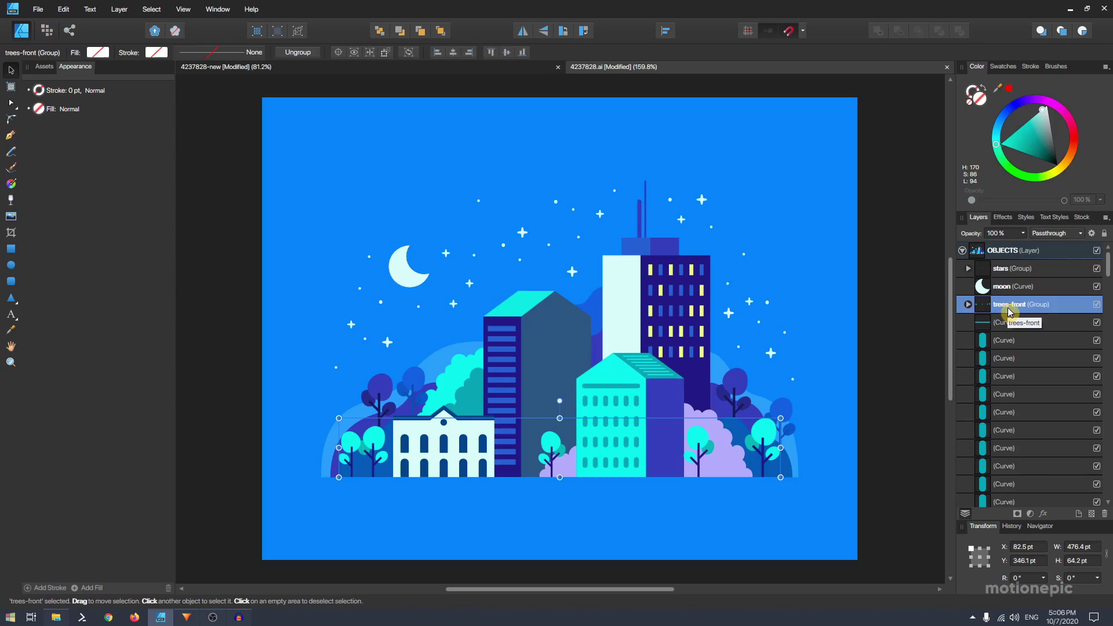
key(ctrl+shift+g)
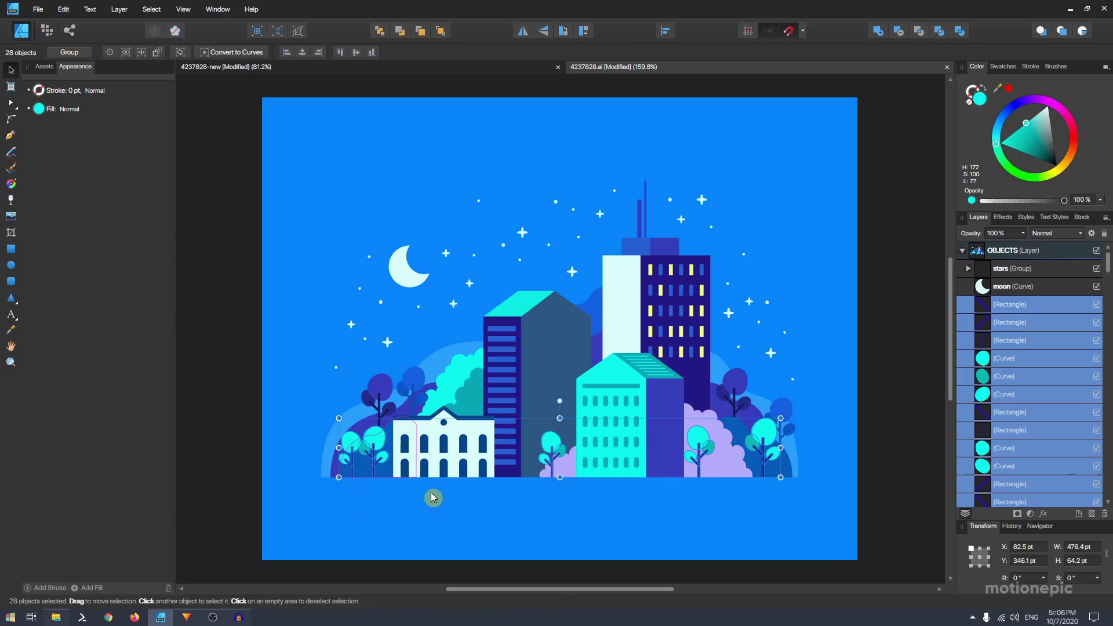
scroll(1008, 314, down, 5)
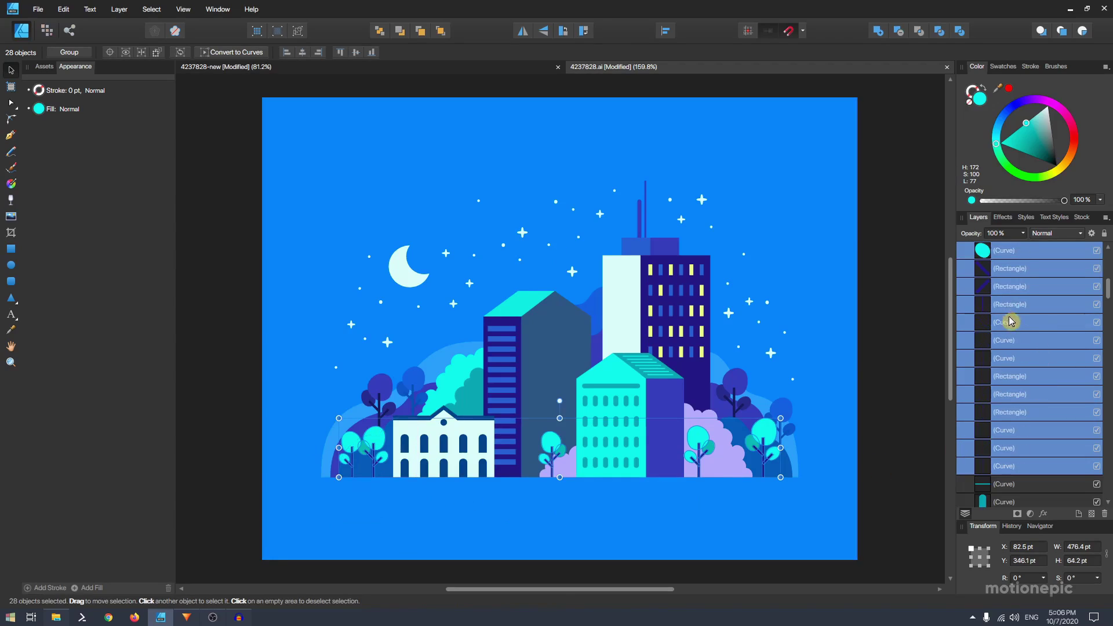
scroll(1009, 406, up, 5)
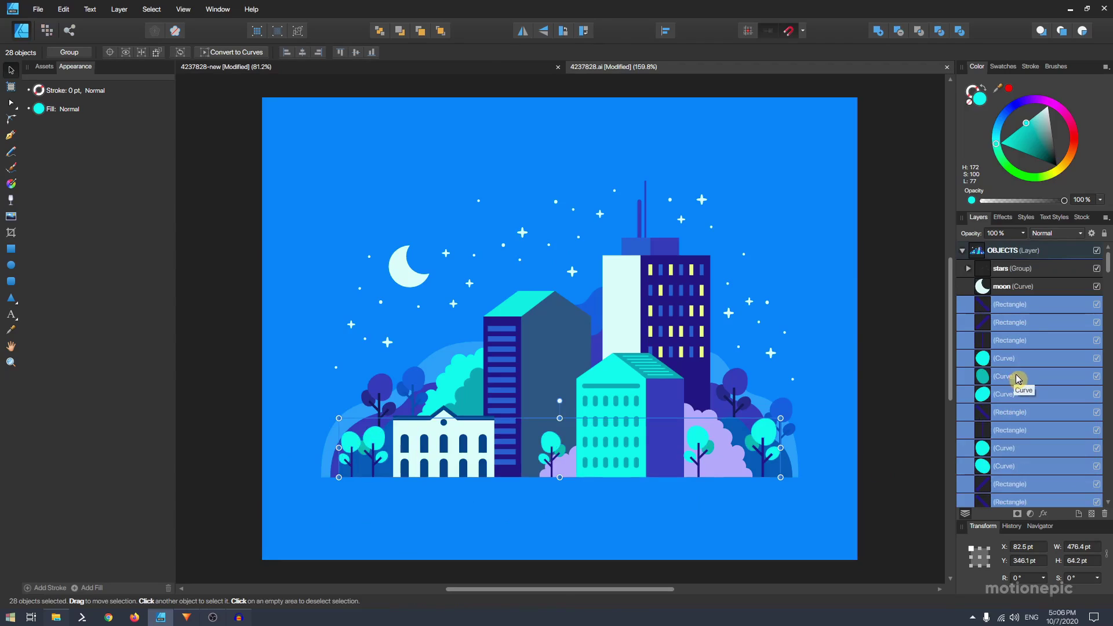
- Group the selected front tree shapes and rename the group as trees
key(ctrl+g)
double_click(1005, 304)
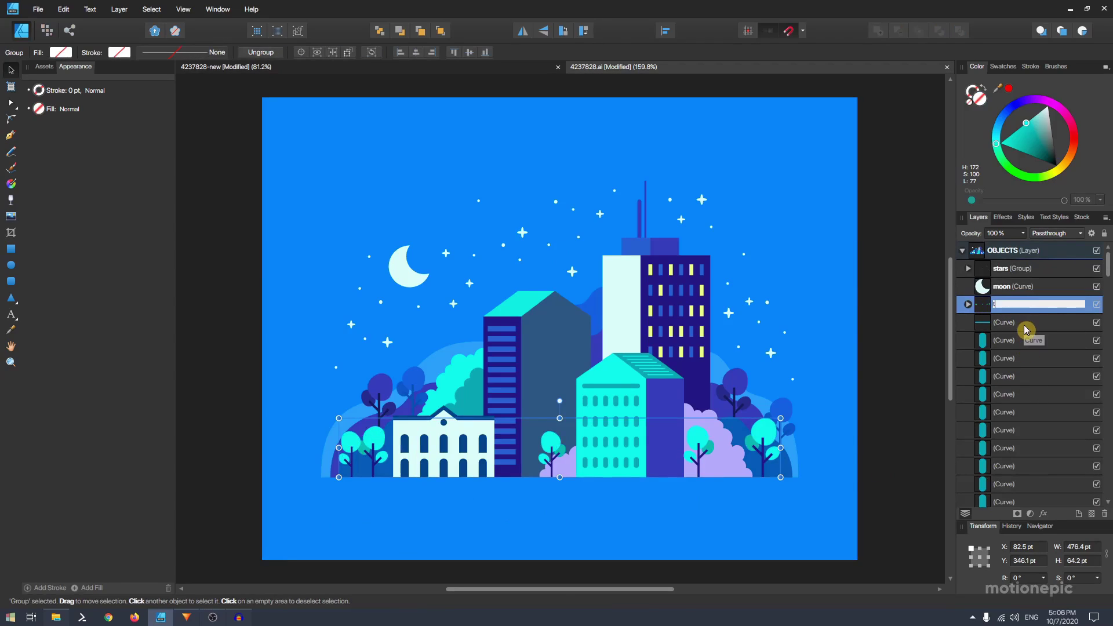
text(trees)
key(Return)
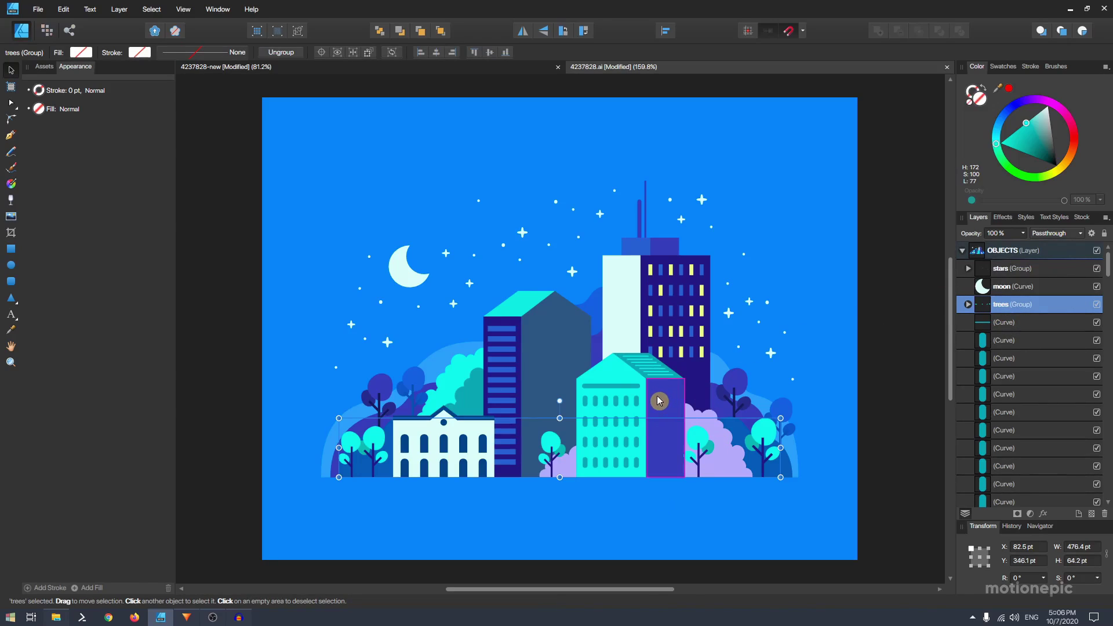
- Inspect the teal front building up close, selecting its parts to see its ungrouped shapes
click(645, 365)
scroll(621, 408, up, 3)
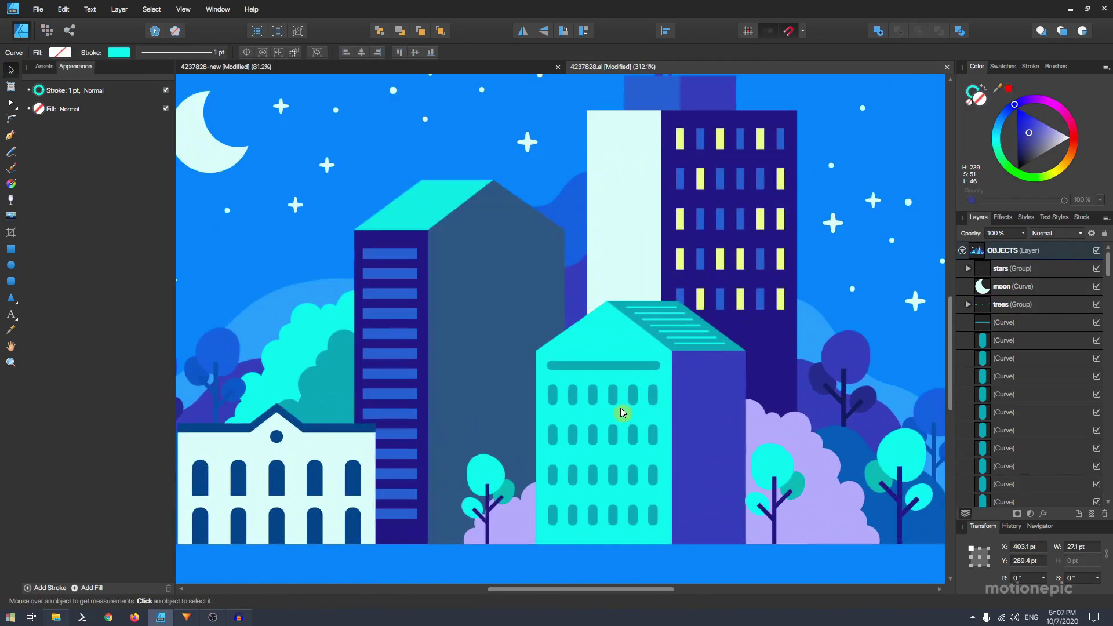
scroll(621, 408, down, 1)
click(662, 439)
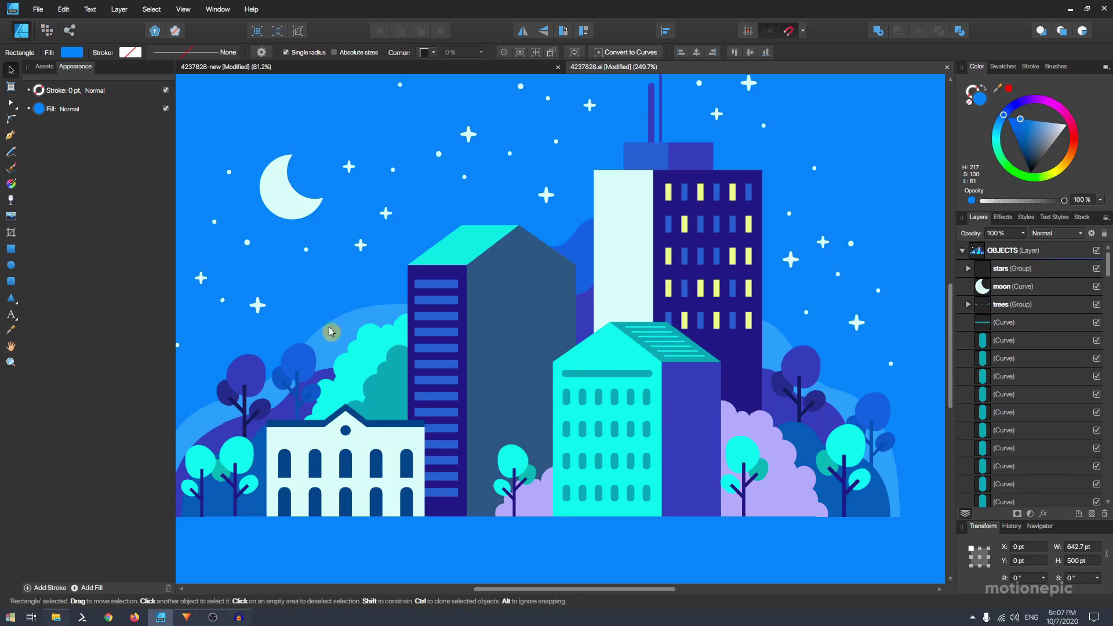
- Switch to the 4237828-new document and select its house-4 group, followed by its stars group
click(230, 67)
click(548, 348)
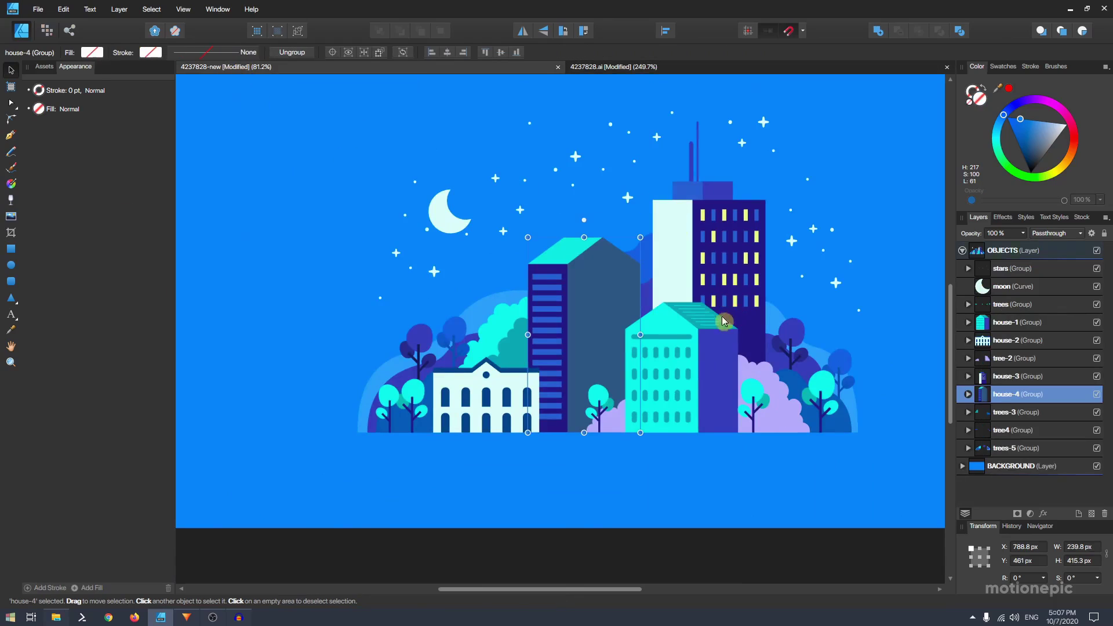
click(1010, 270)
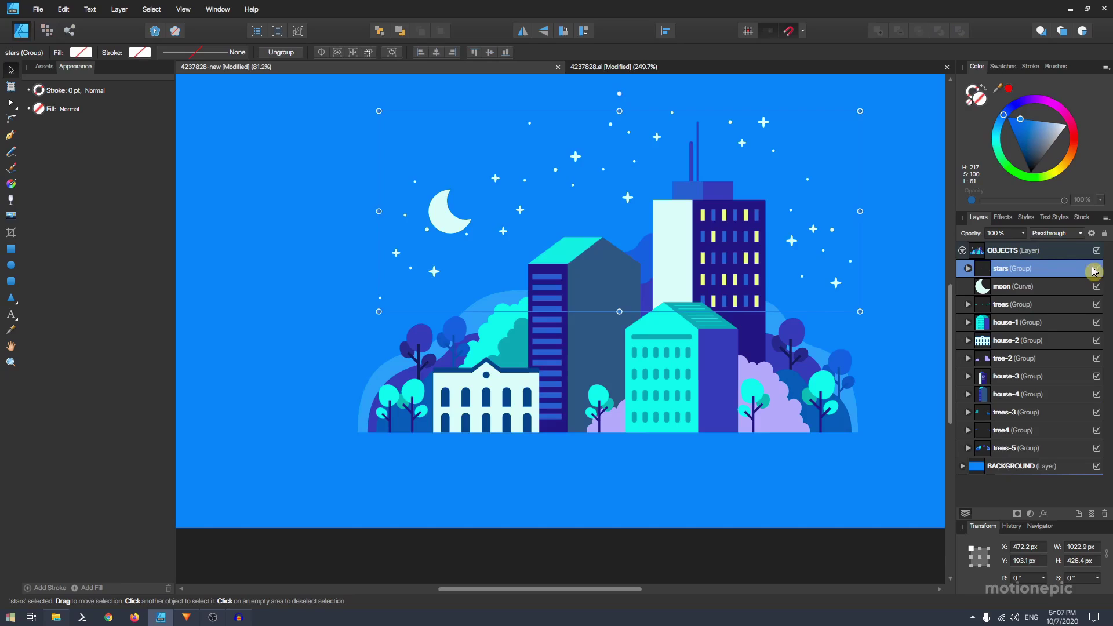
- Hide and show the stars, moon and trees layers in turn to check what each contains
click(1096, 268)
click(1097, 268)
click(1096, 286)
click(1096, 286)
click(1099, 306)
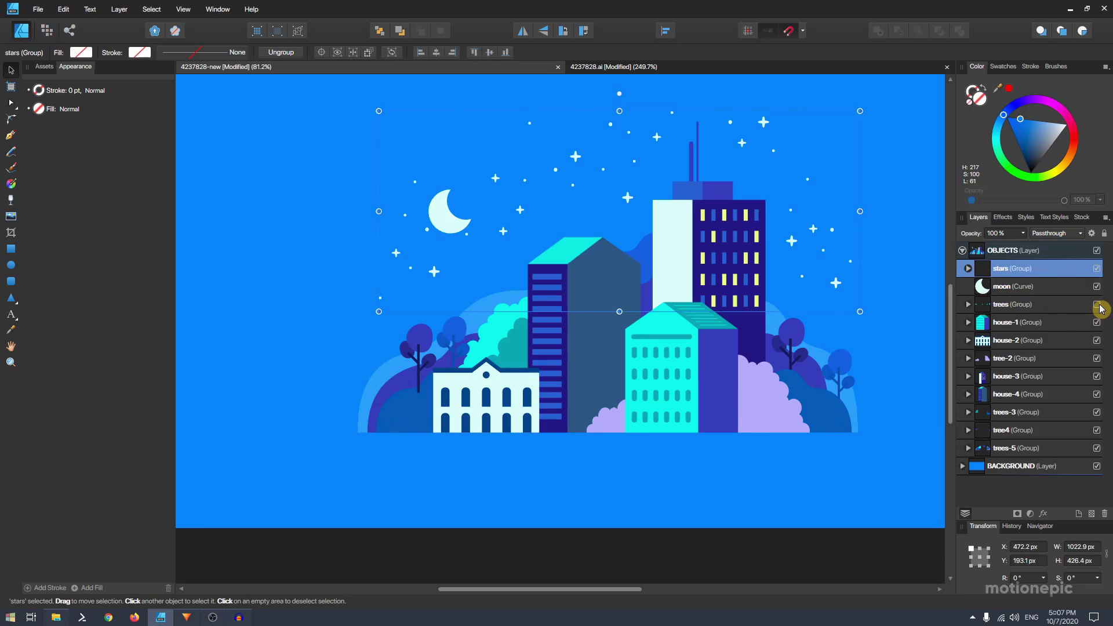
click(1100, 307)
- Hide and show the house-1, house-2, tree-2, house-3 and house-4 groups in turn to check what each contains
click(1097, 323)
click(1097, 323)
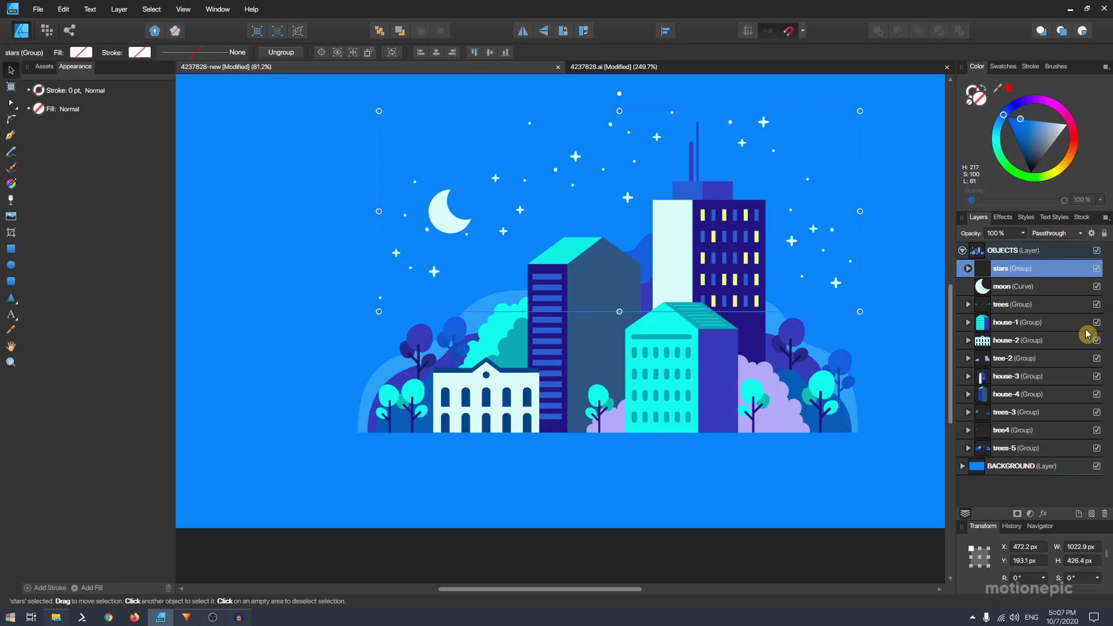
click(1097, 342)
click(1098, 341)
click(1098, 360)
click(1098, 360)
click(1097, 378)
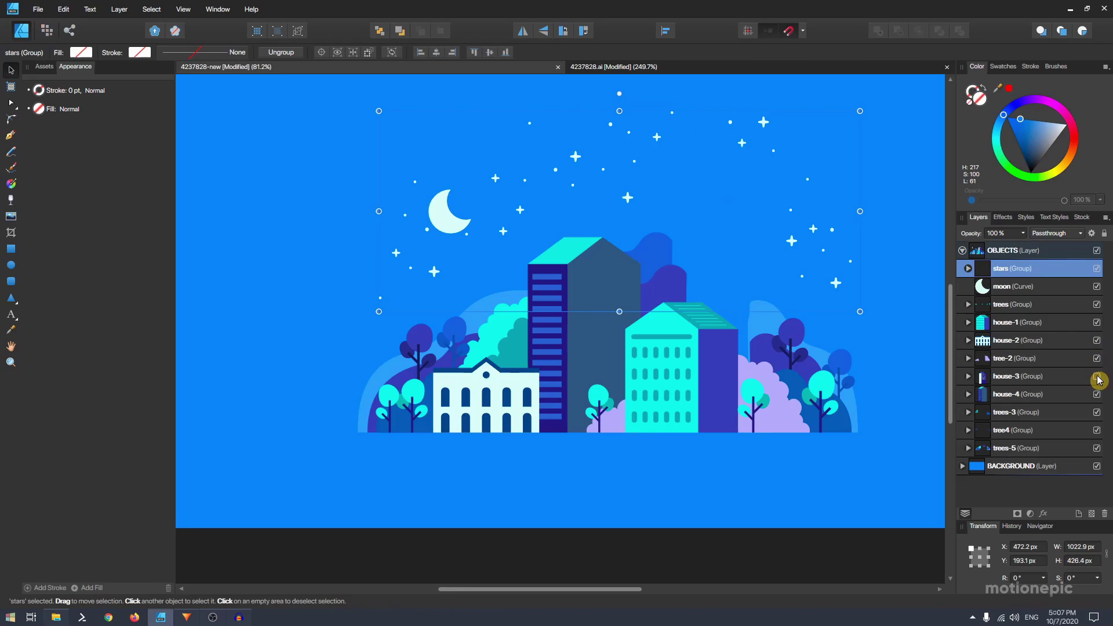
click(1098, 378)
click(1098, 395)
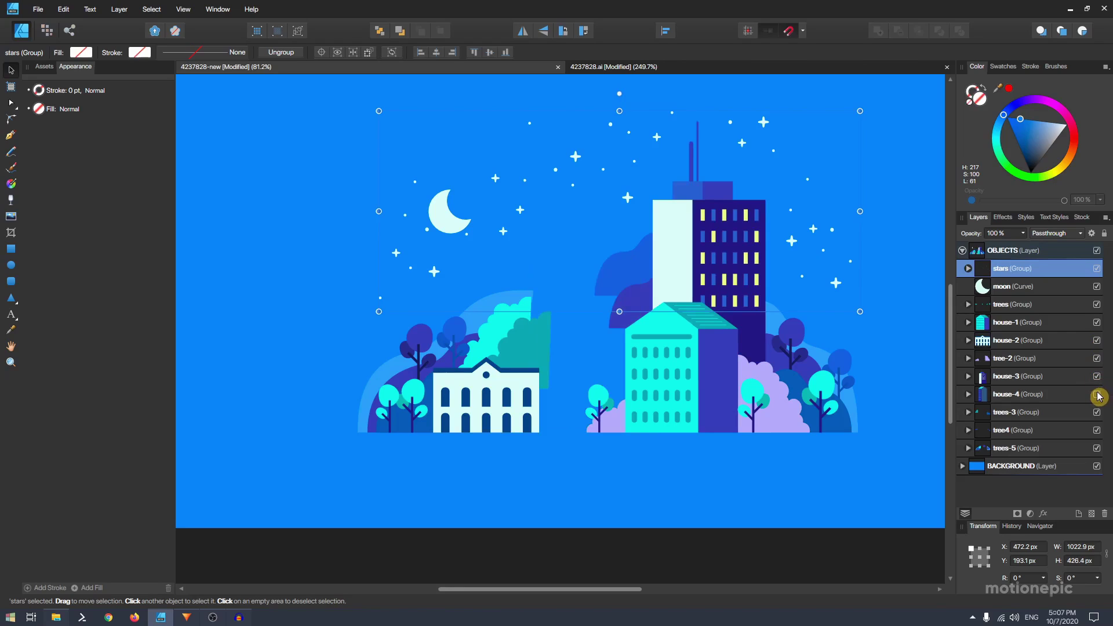
click(1097, 395)
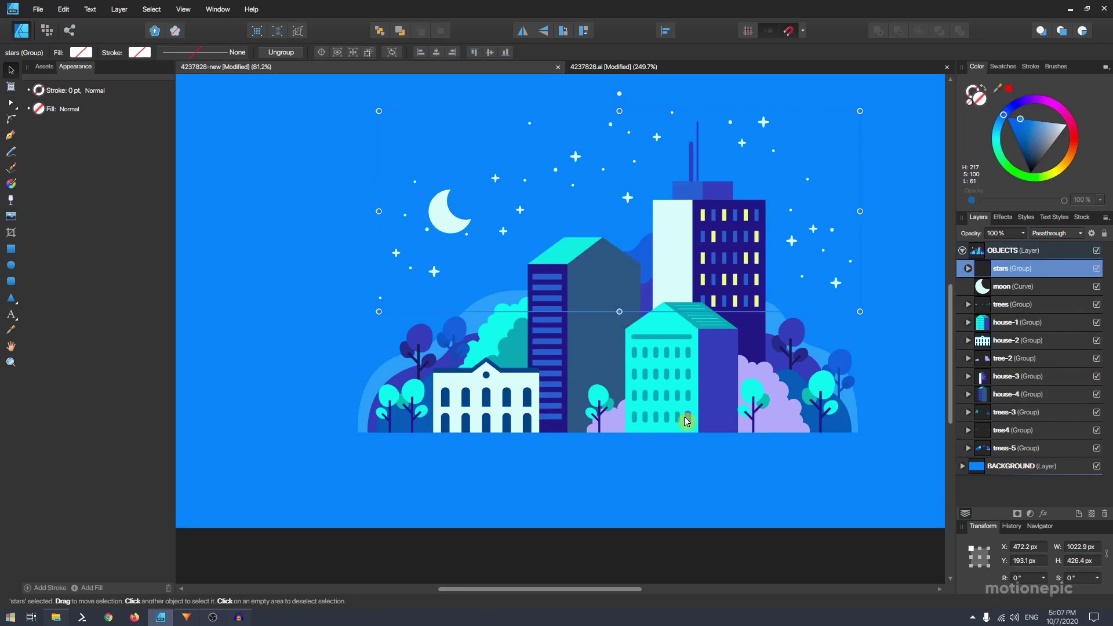
- Try exporting the stars group as a PNG with the area set to Selection without background
click(1010, 289)
click(1006, 269)
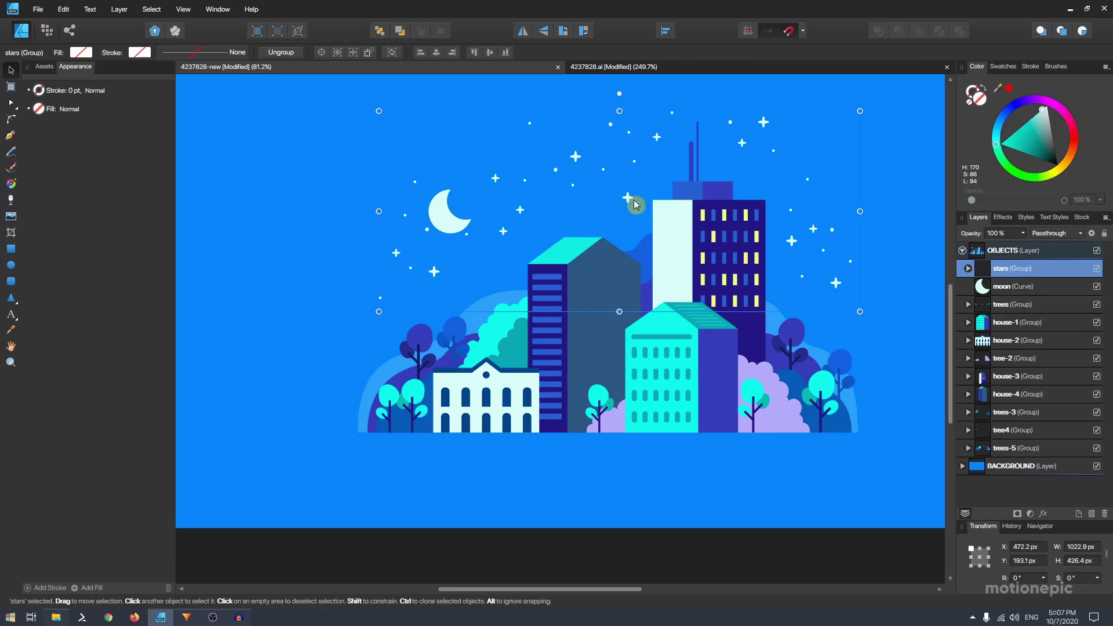
click(40, 9)
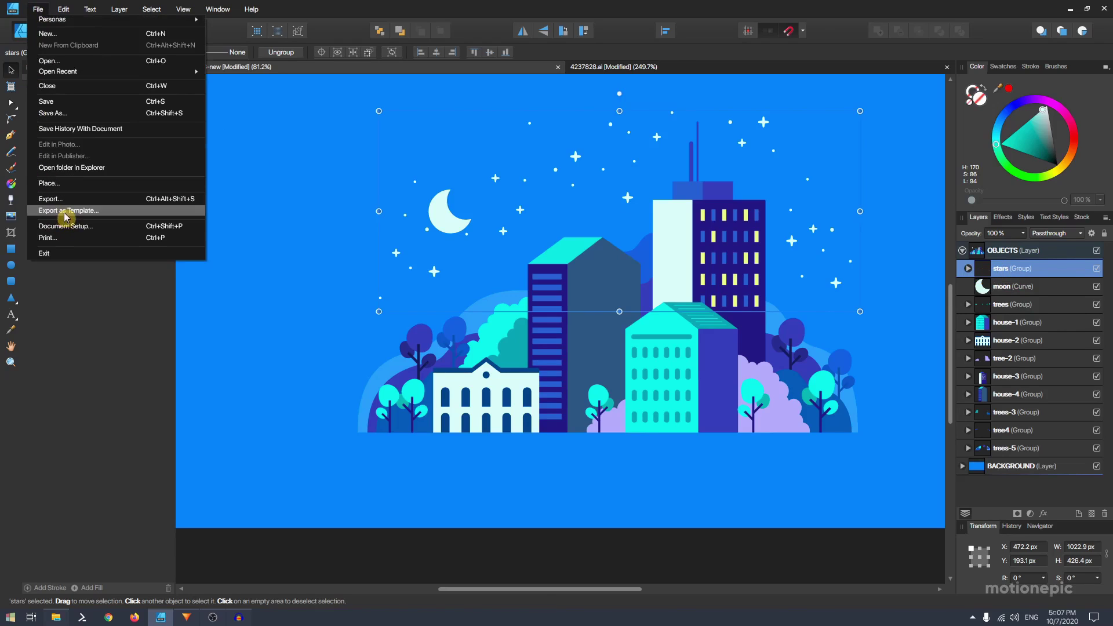
click(58, 201)
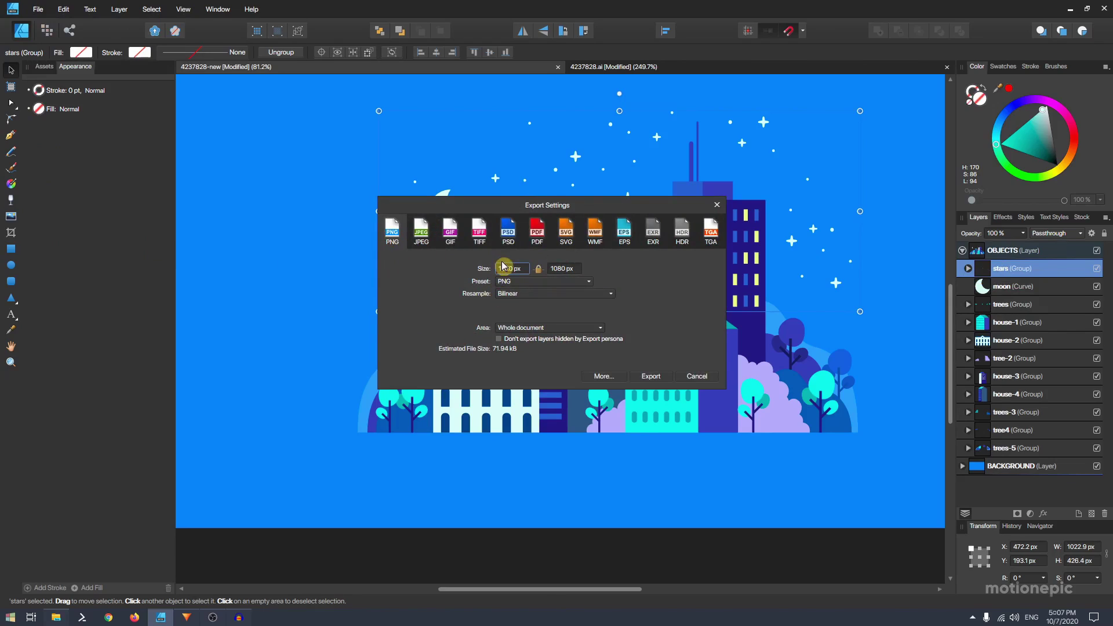
click(511, 328)
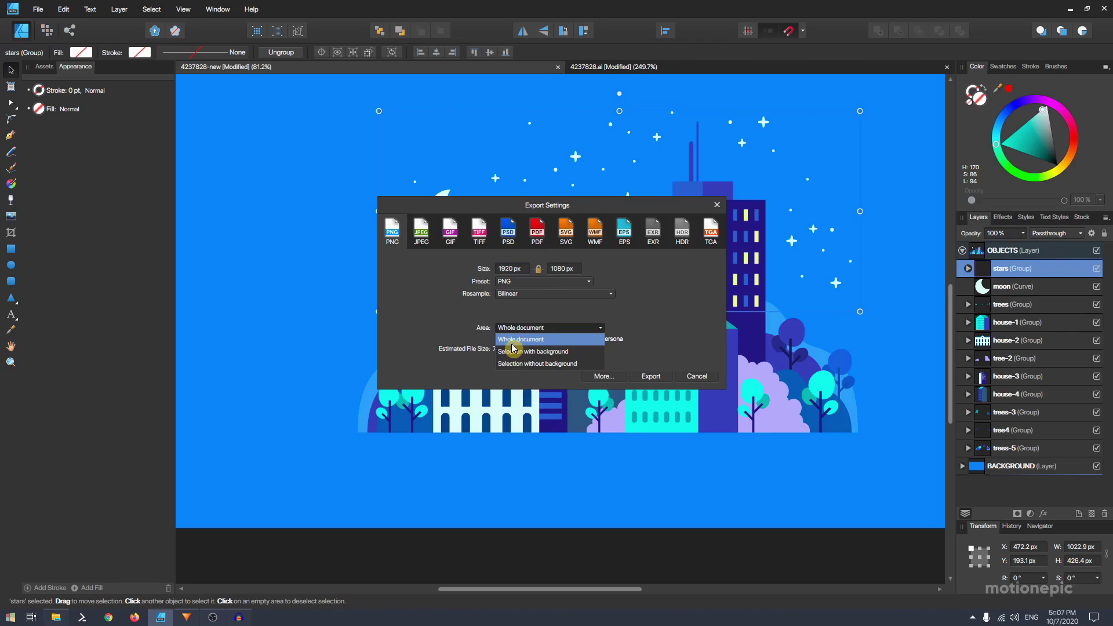
click(523, 364)
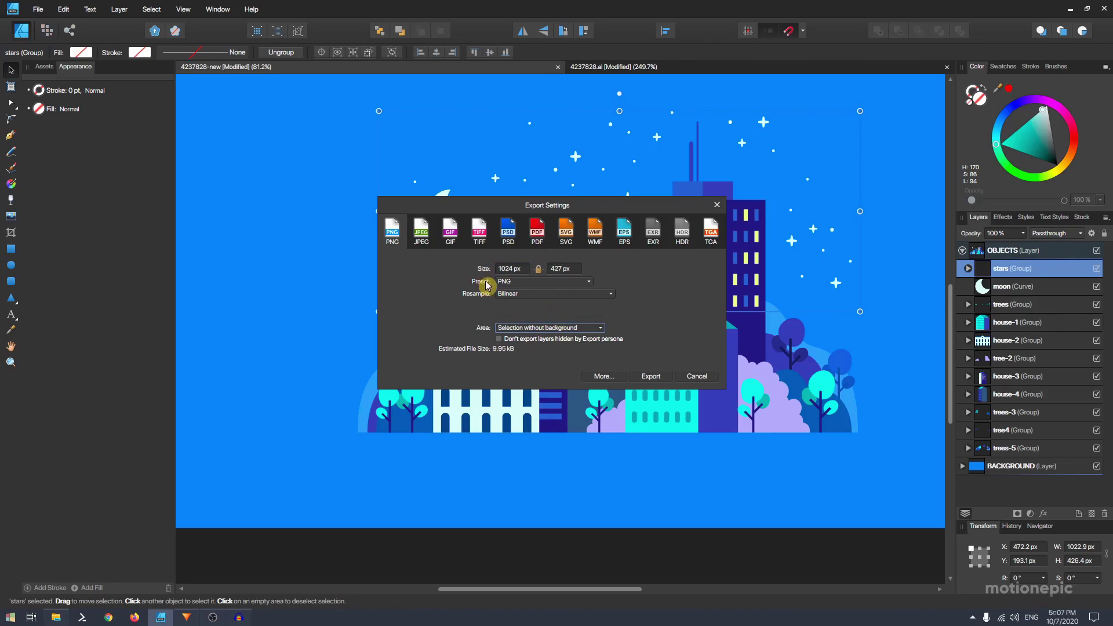
click(649, 379)
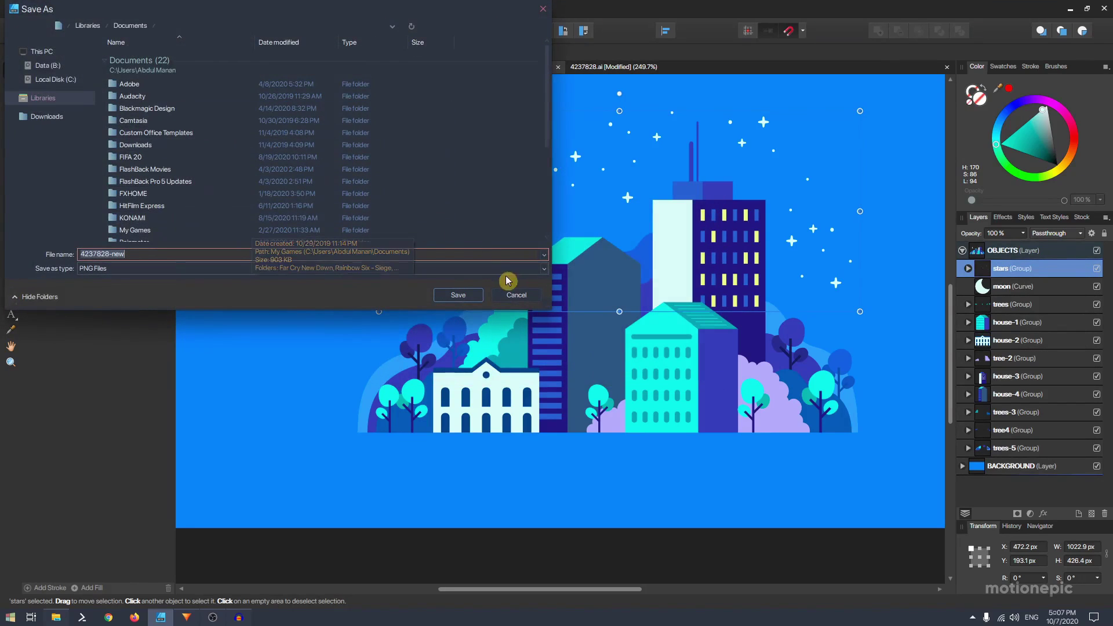
click(517, 294)
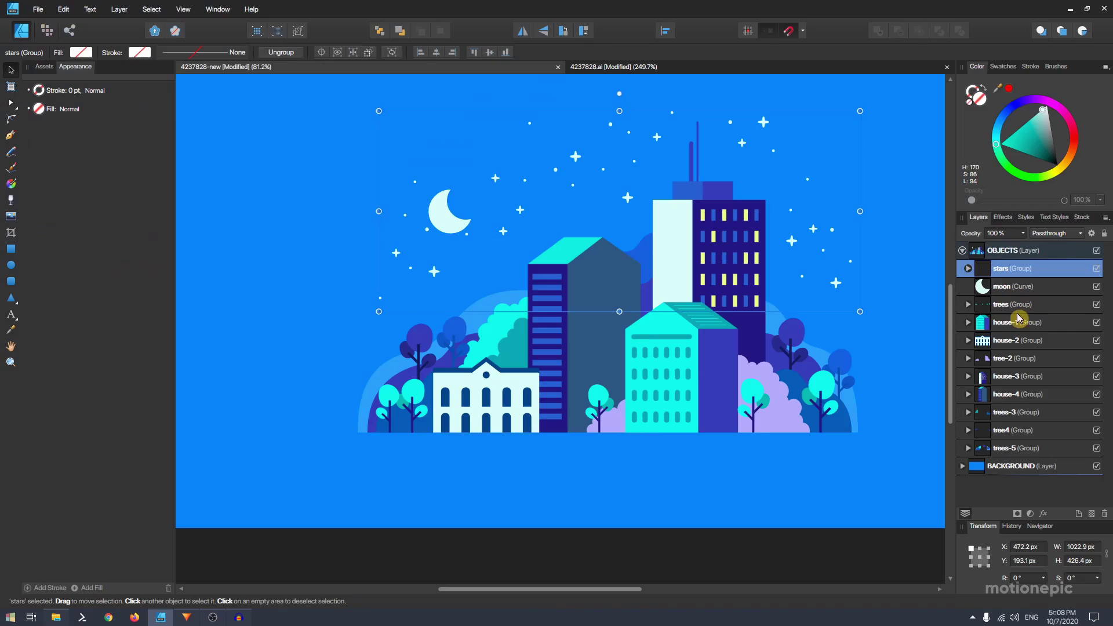
- Try exporting the trees group as a PNG with the area set to Selection without background
click(1005, 288)
click(1007, 305)
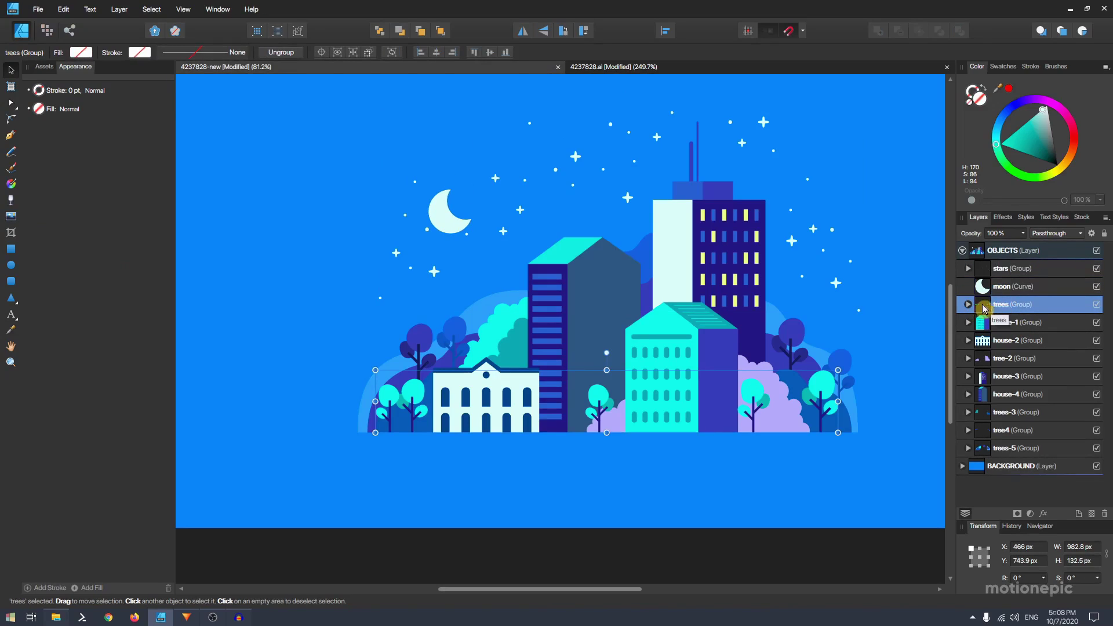
click(38, 9)
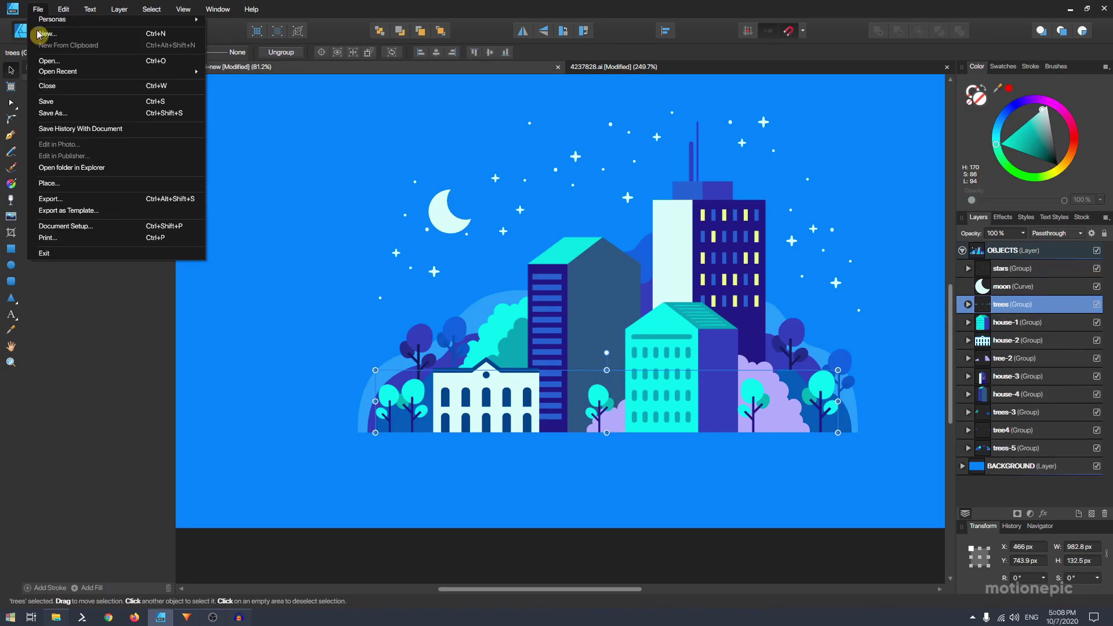
click(72, 201)
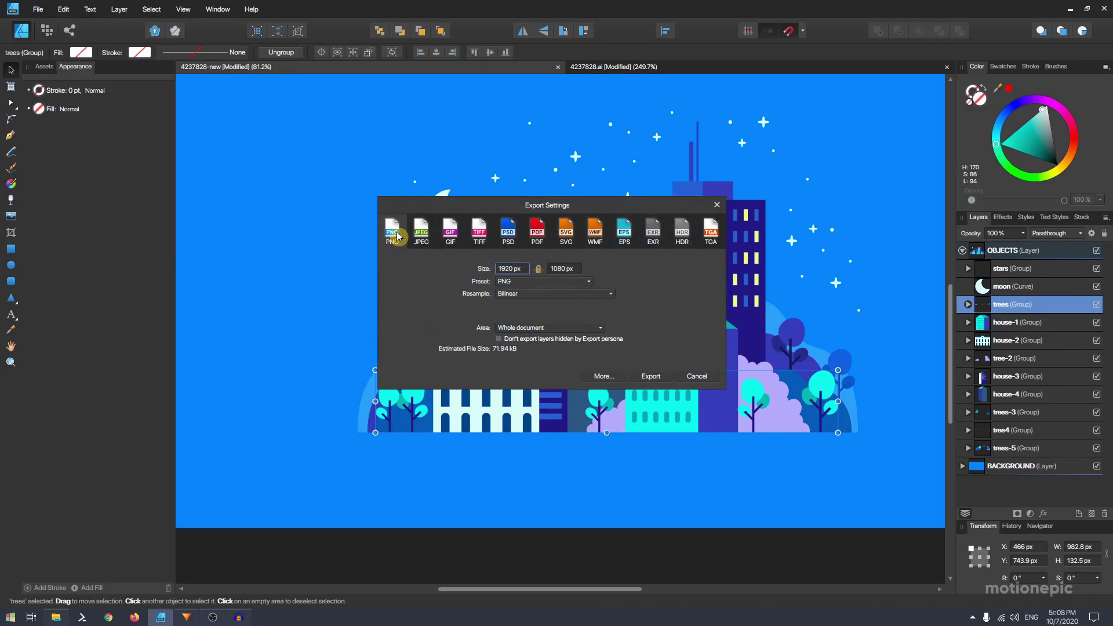
click(525, 327)
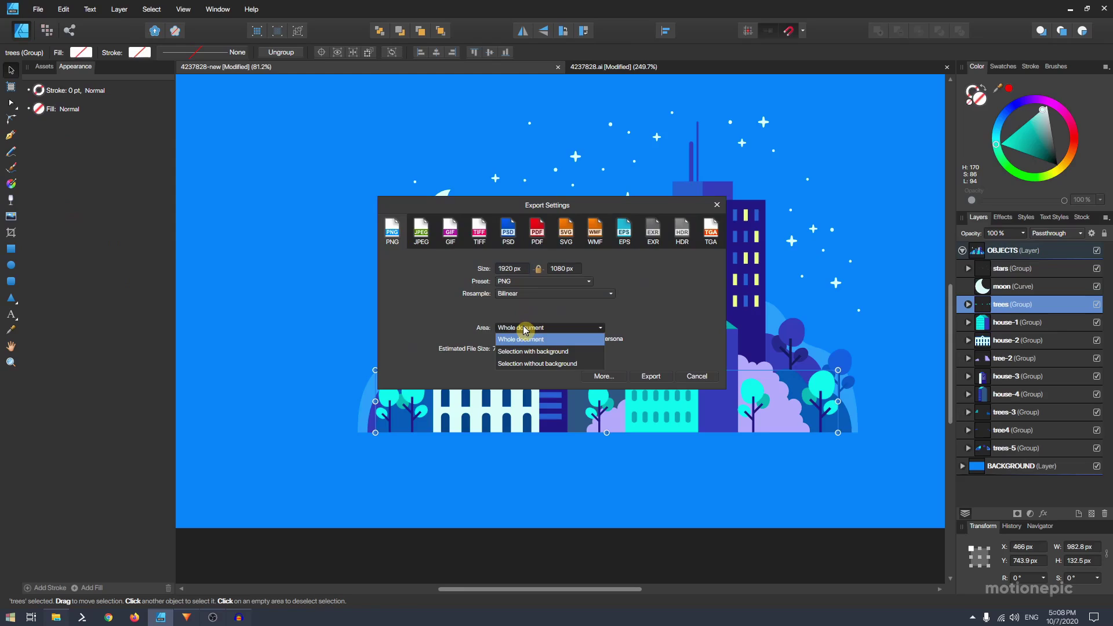
click(514, 363)
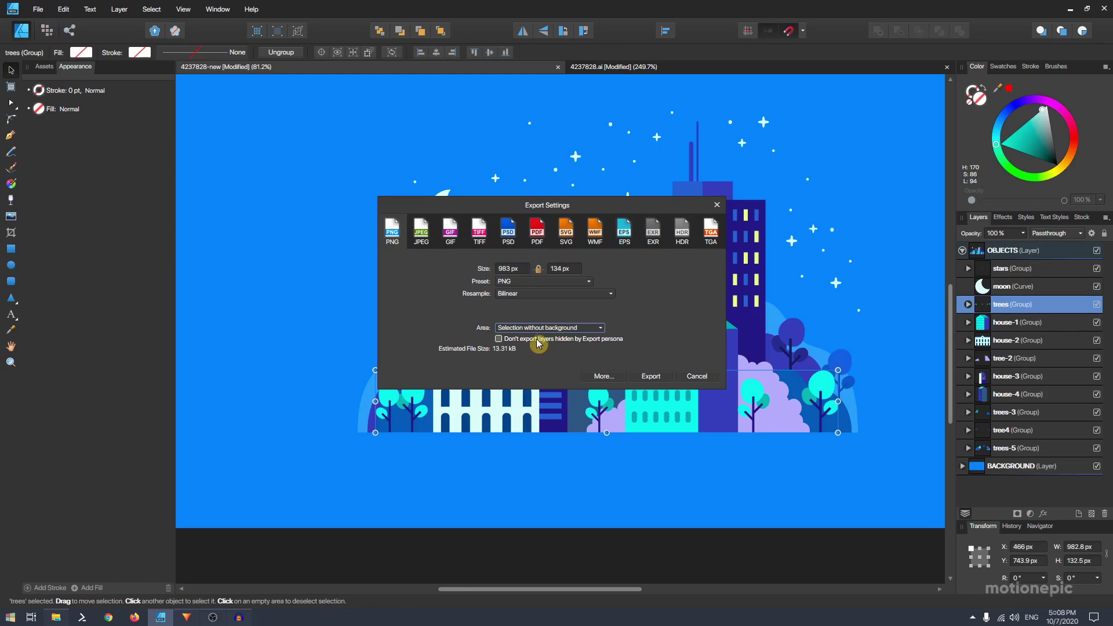
click(696, 377)
- Switch to the assets folder in the file manager and look over the exported PNG files, selecting house-1.png
click(56, 617)
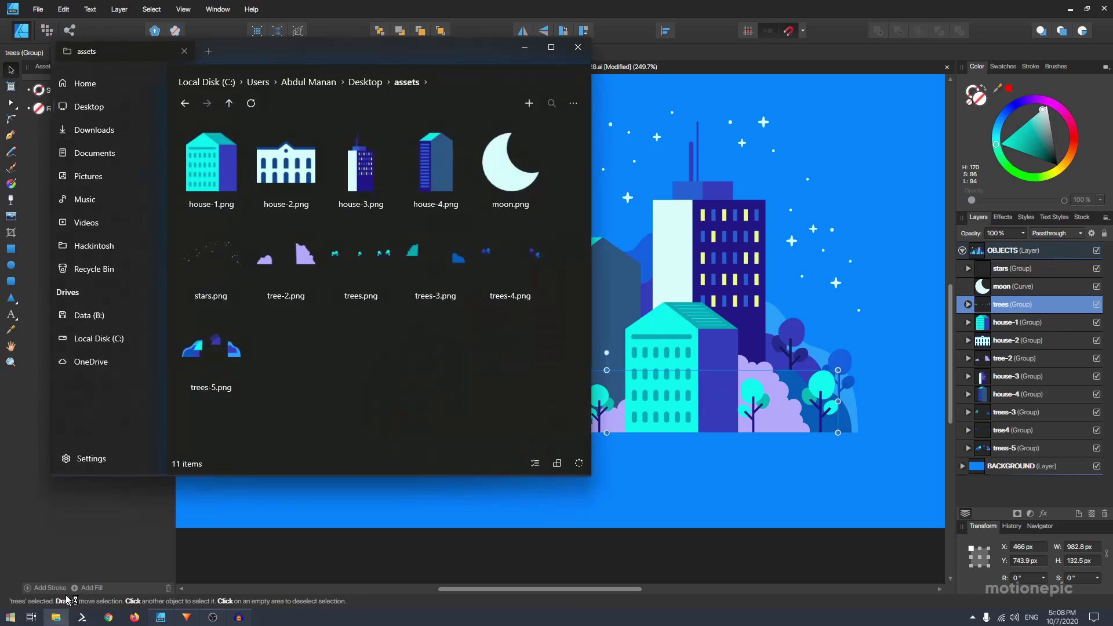
click(213, 185)
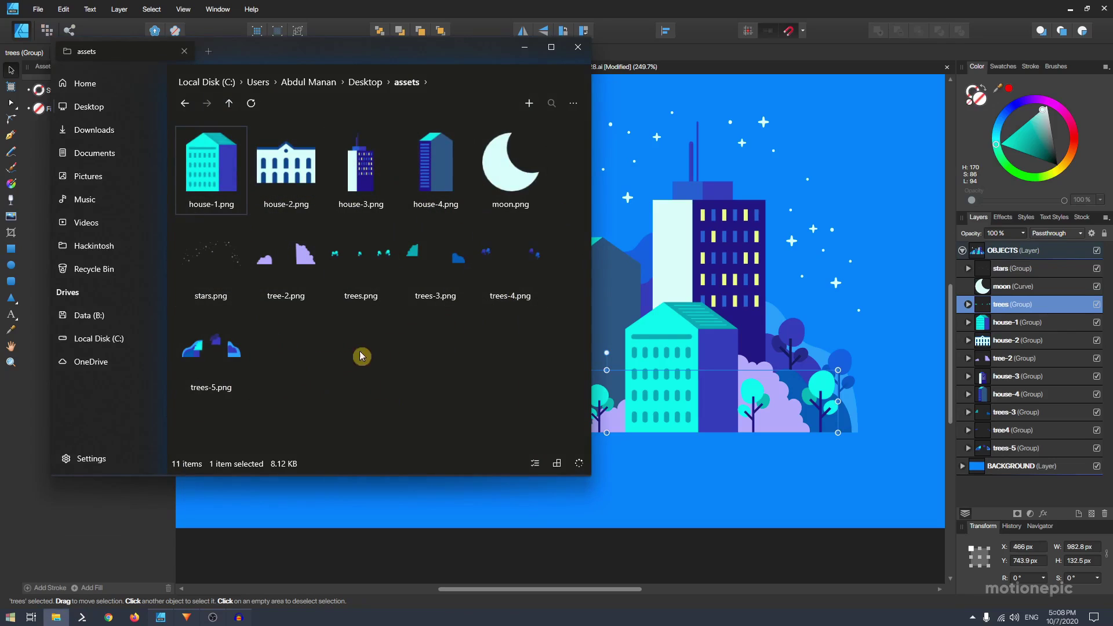
- Switch to HitFilm Express and create a composite shot named scene with the 1080p Full HD @ 30 fps template
click(186, 617)
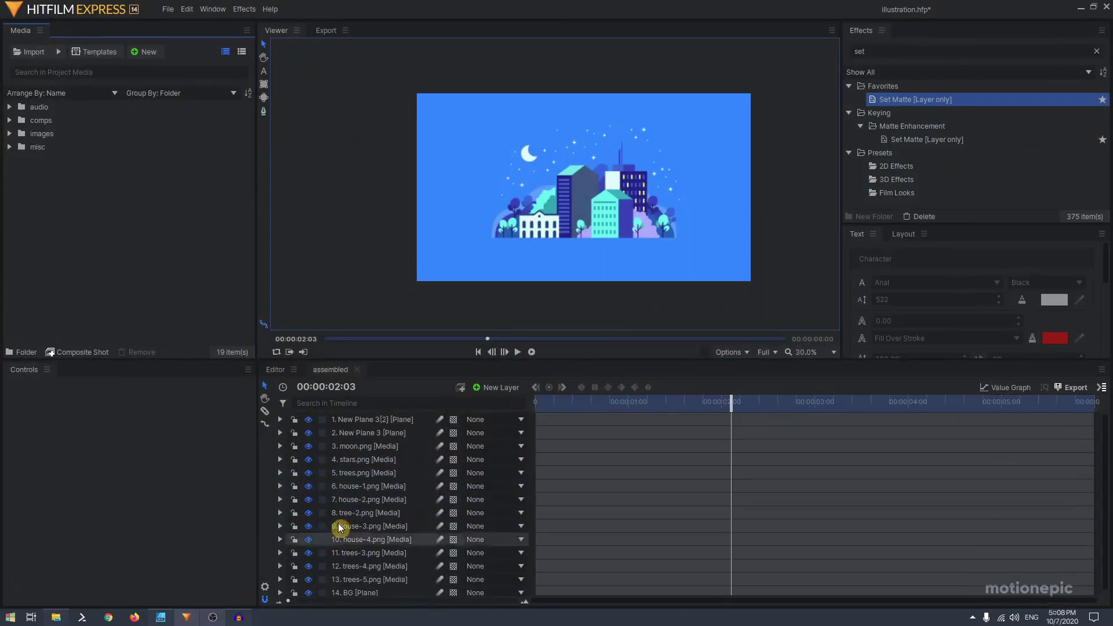
click(158, 65)
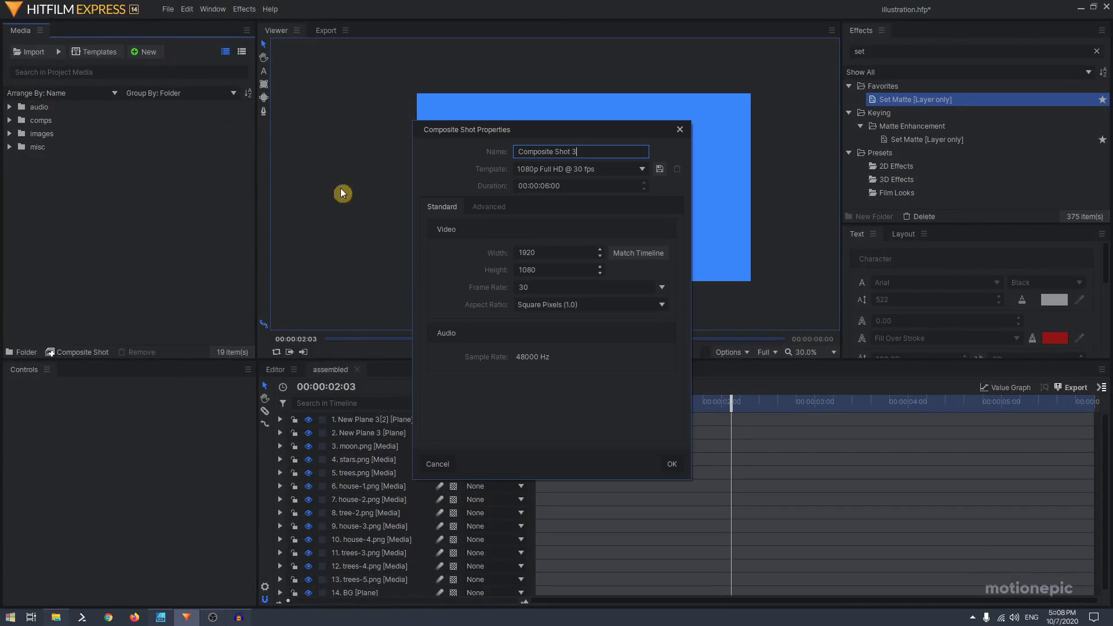
triple_click(576, 152)
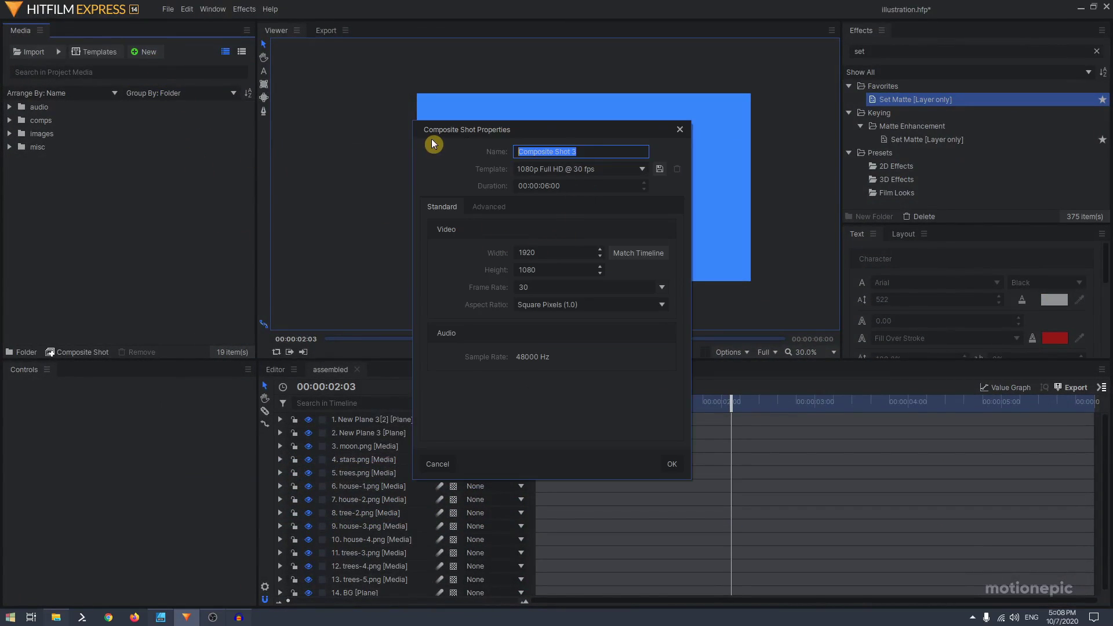
text(scene)
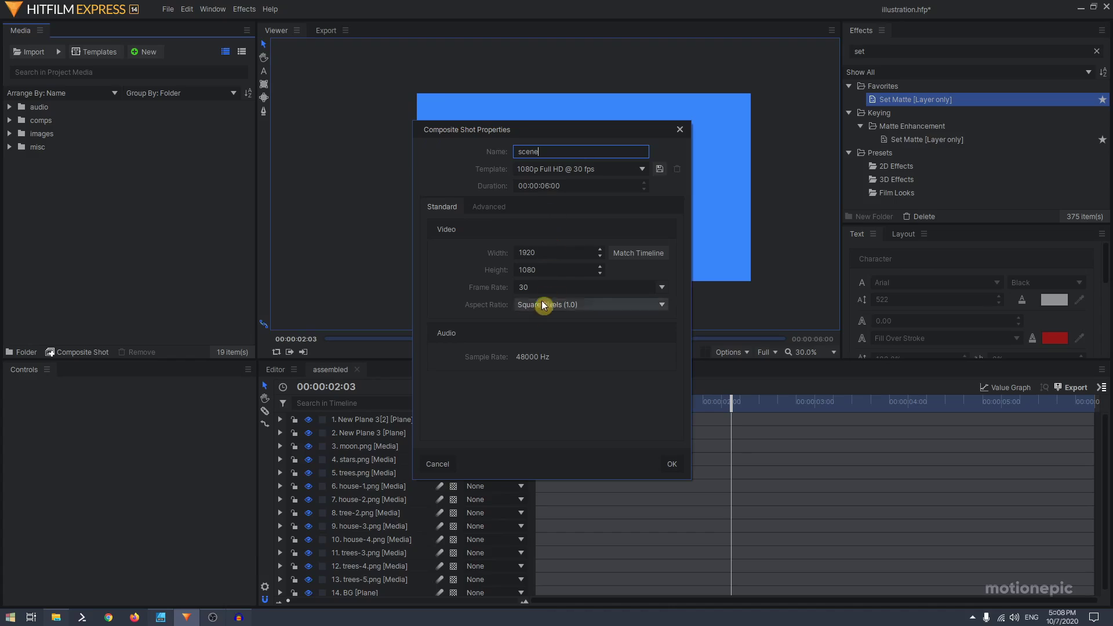
click(670, 464)
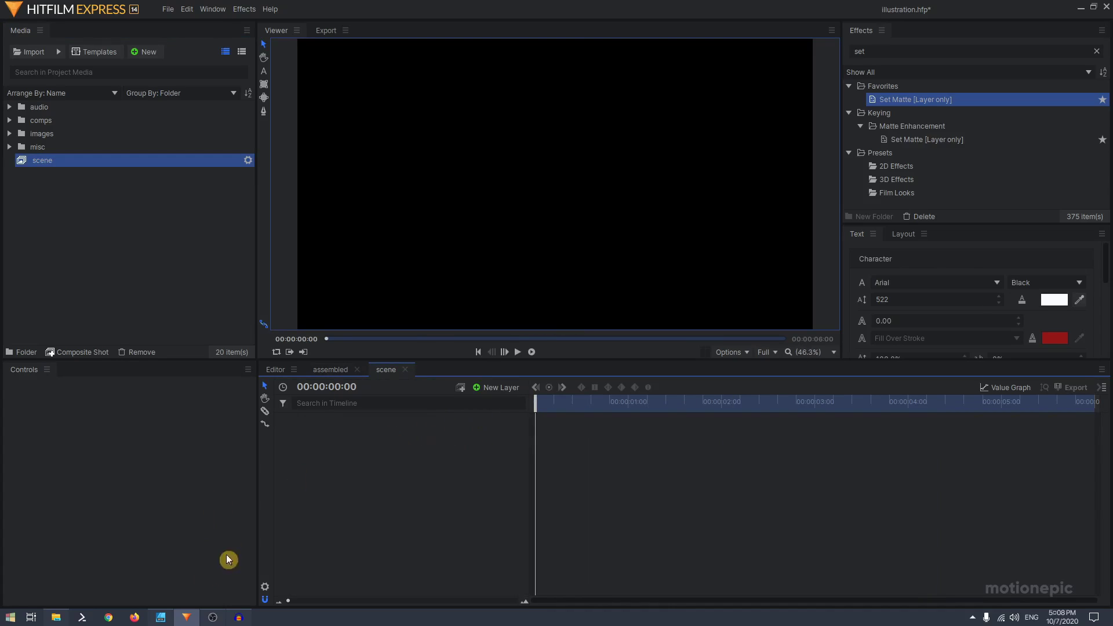
- Check the BACKGROUND layer in Affinity Designer, and add the BG plane from HitFilm's misc folder to the scene timeline
click(161, 617)
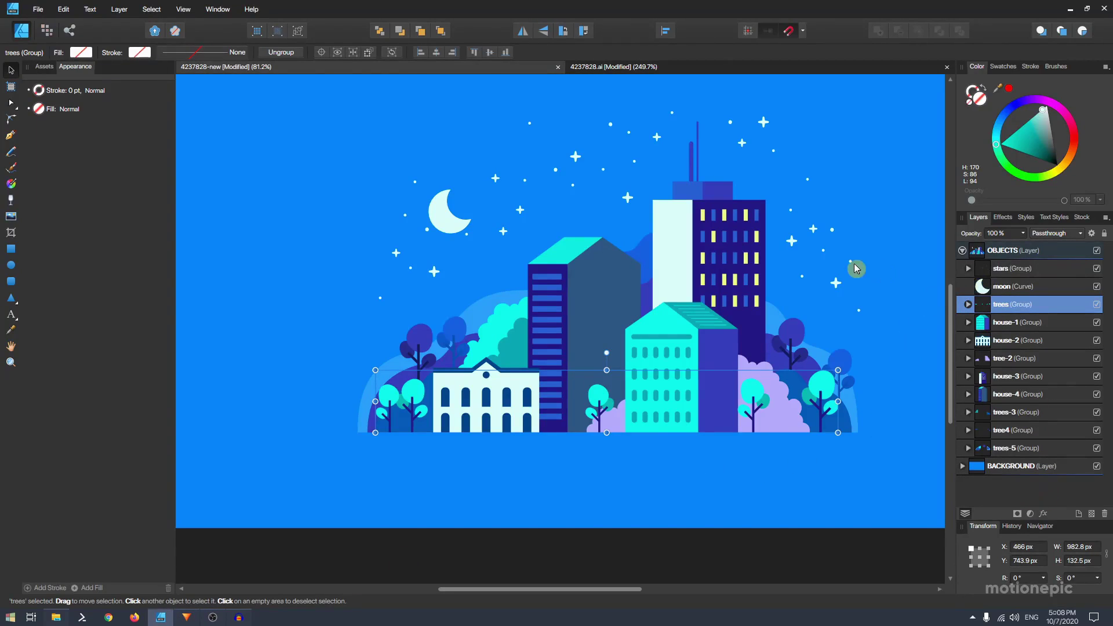
click(1010, 467)
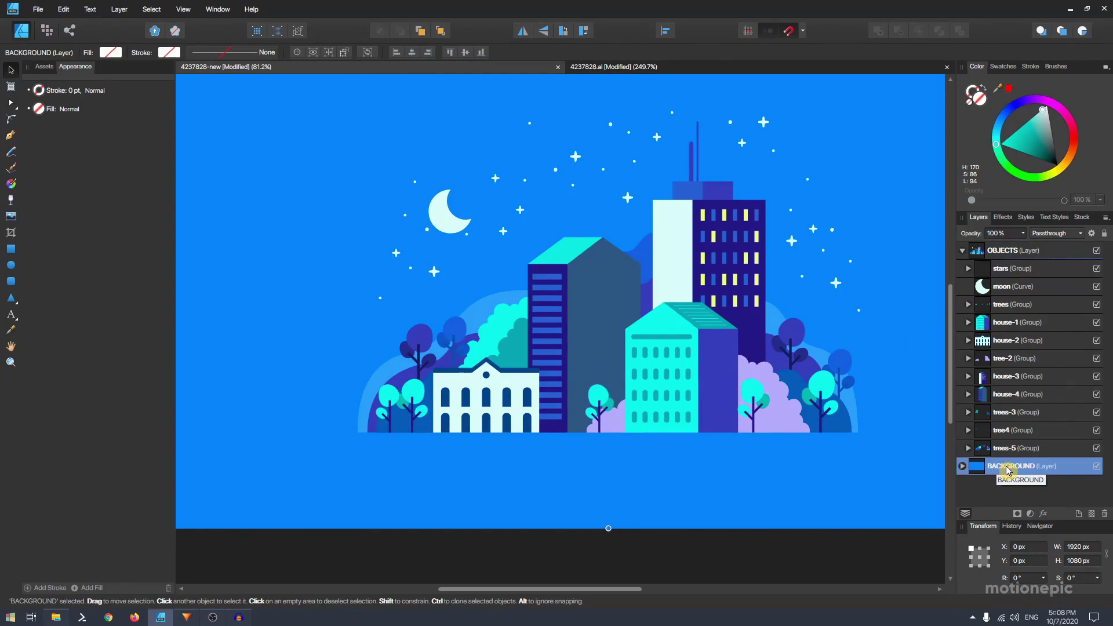
key(alt+Tab)
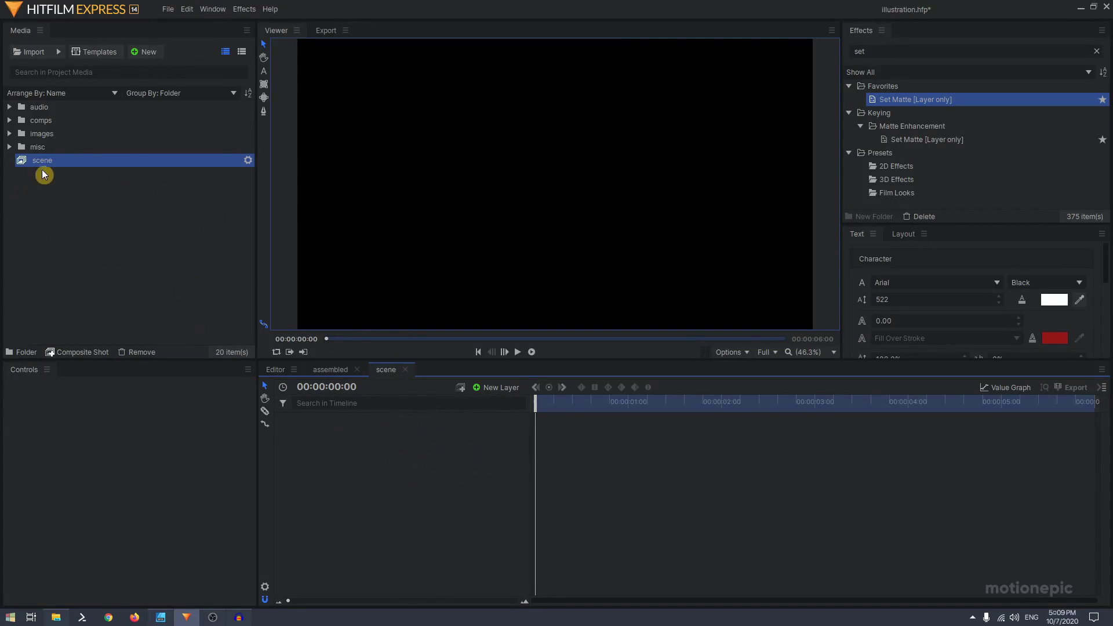
click(9, 146)
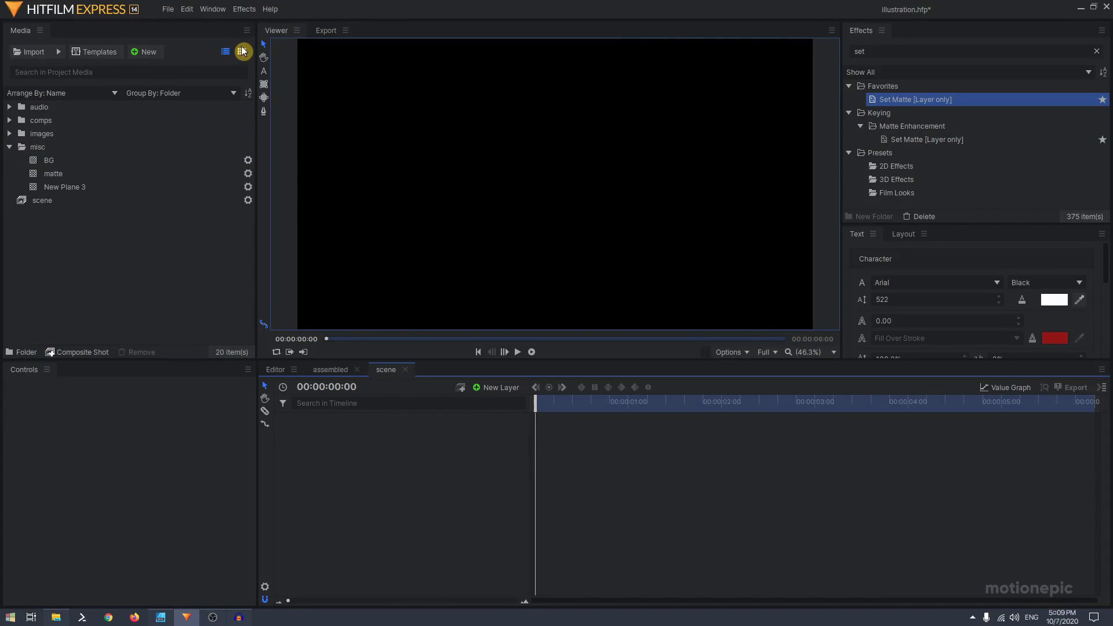
click(243, 51)
click(120, 185)
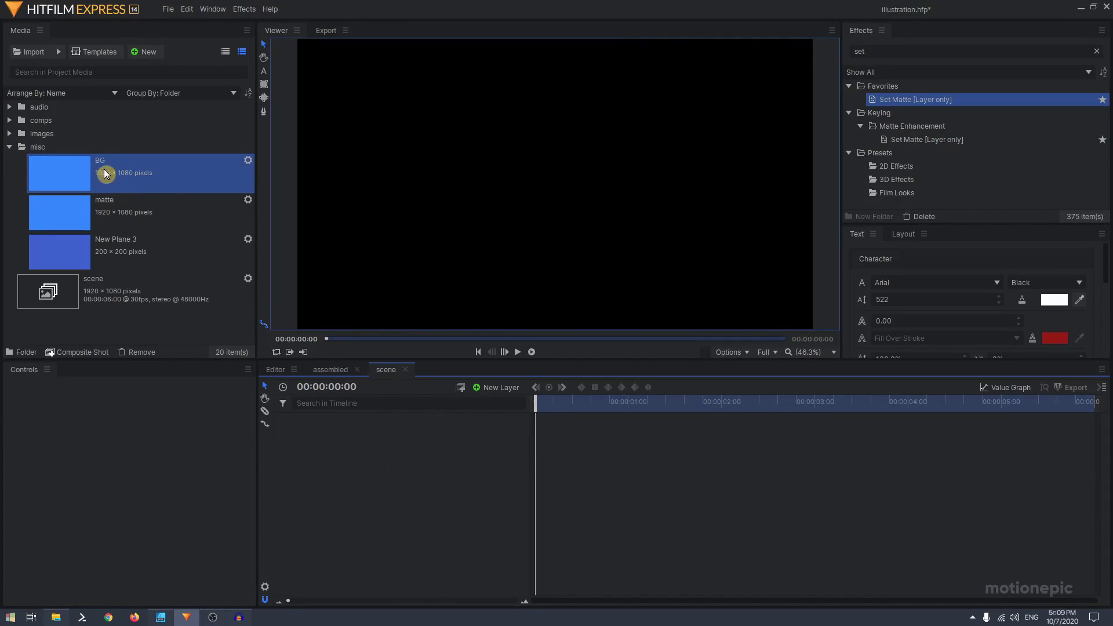
drag(104, 173, 358, 444)
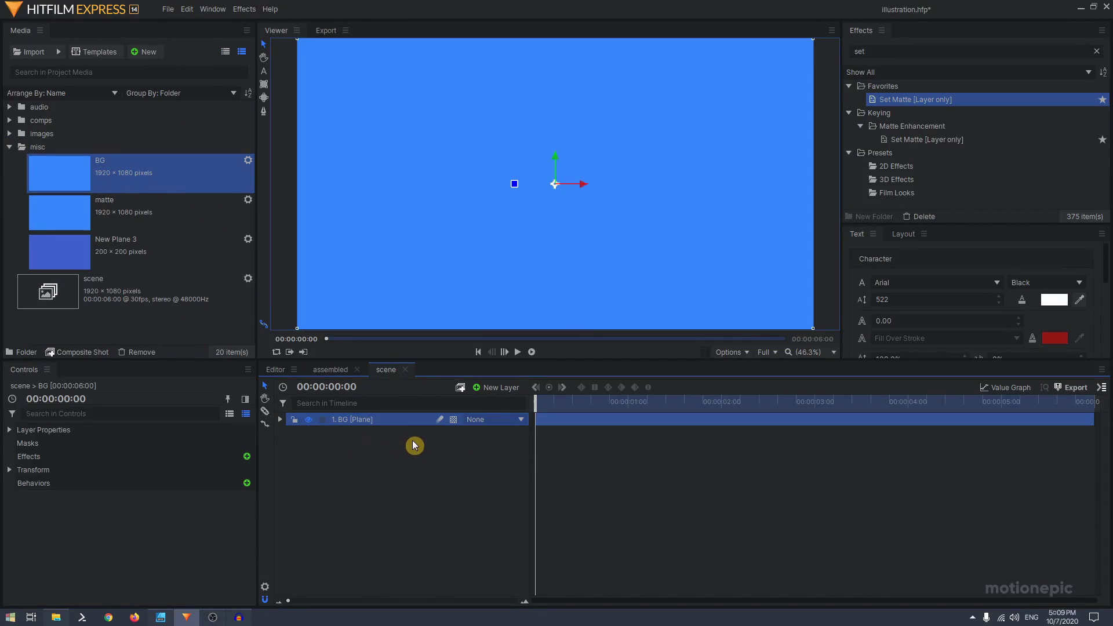
- Check the trees-5 group in Affinity Designer, and add trees-5.png from HitFilm's images folder above the BG layer in the scene timeline
click(161, 617)
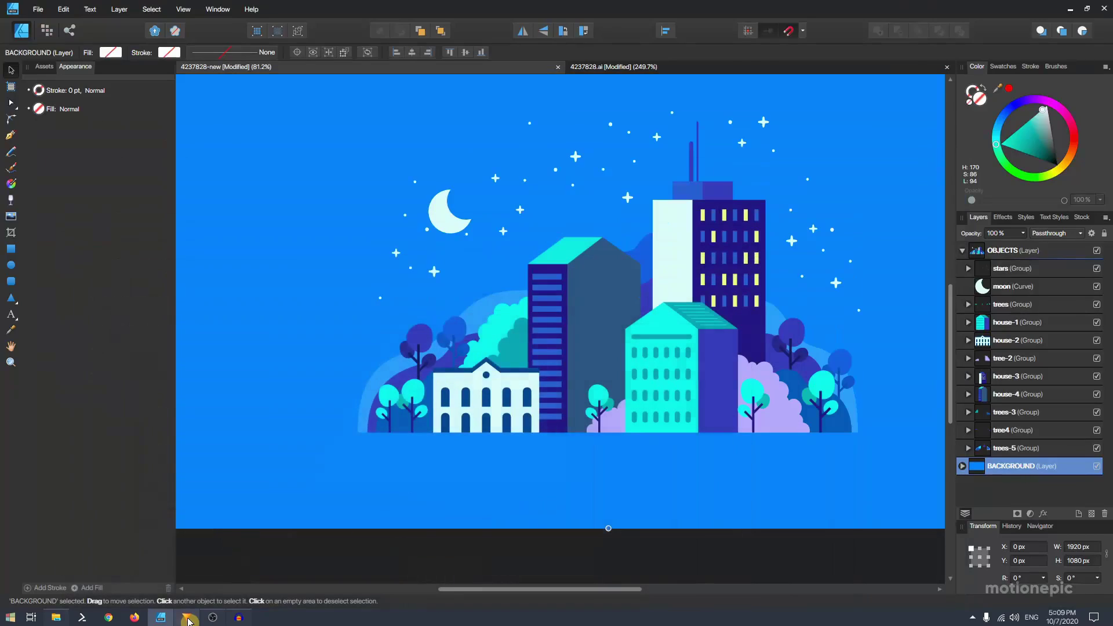
click(1012, 449)
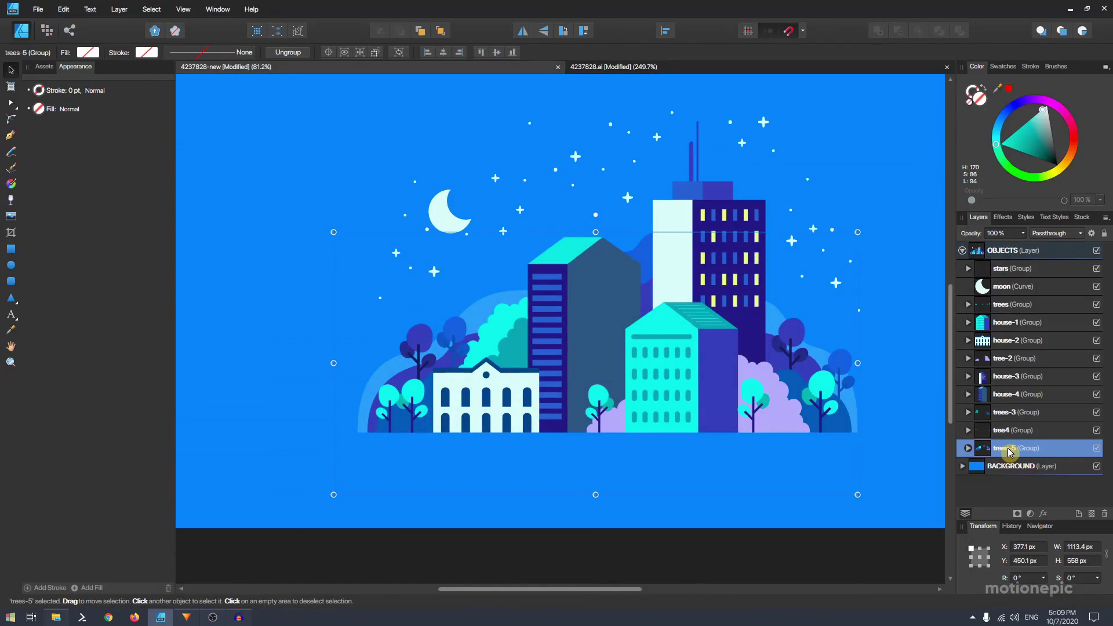
click(186, 617)
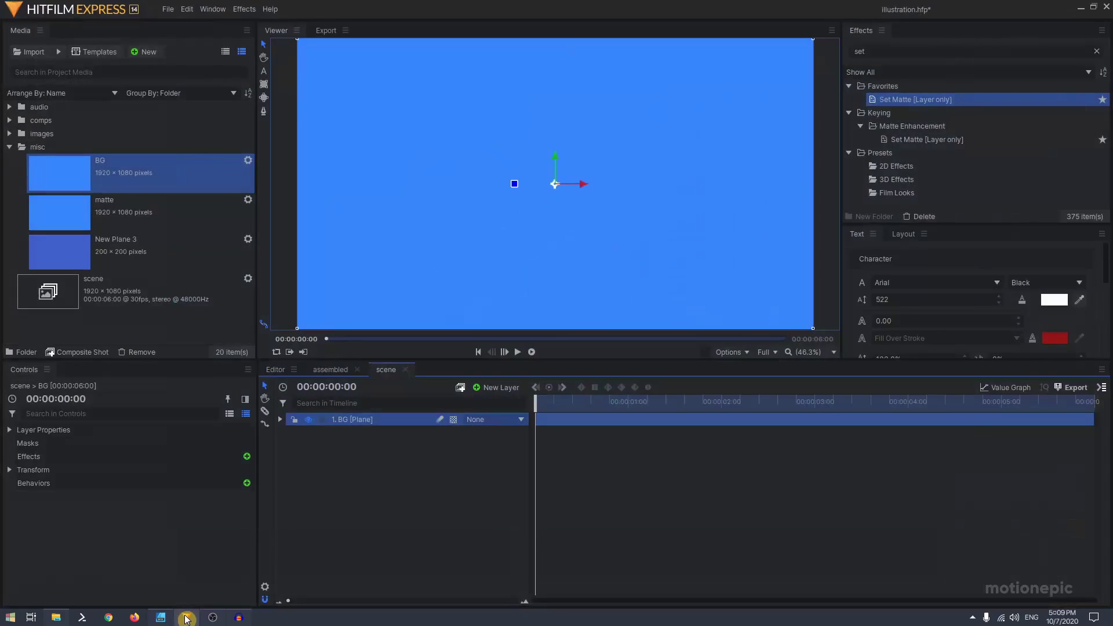
click(10, 147)
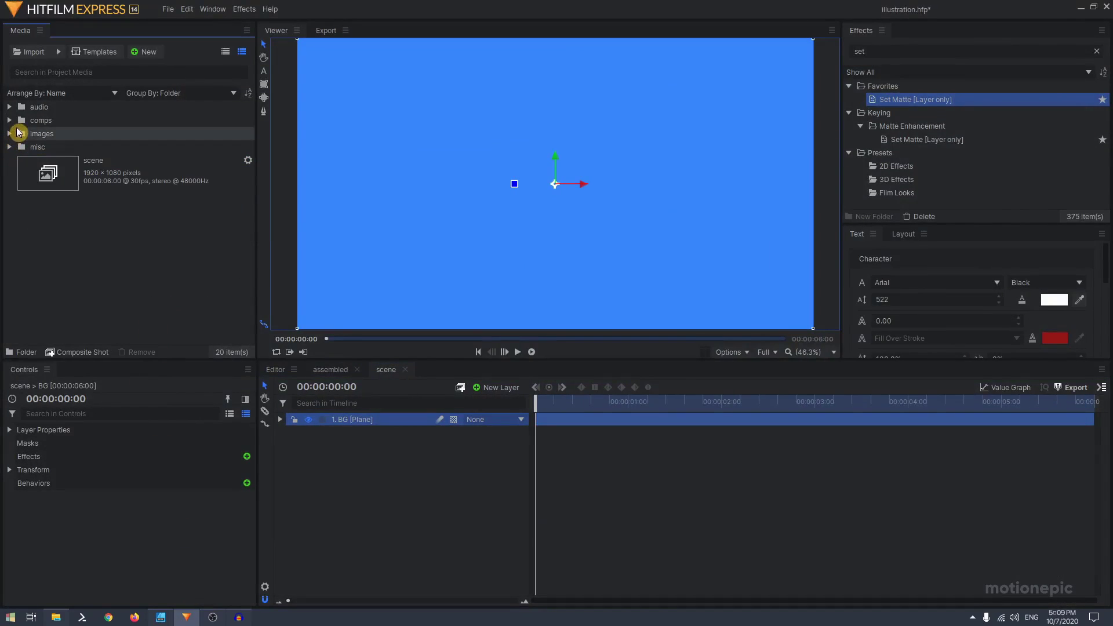
click(10, 134)
scroll(138, 249, down, 5)
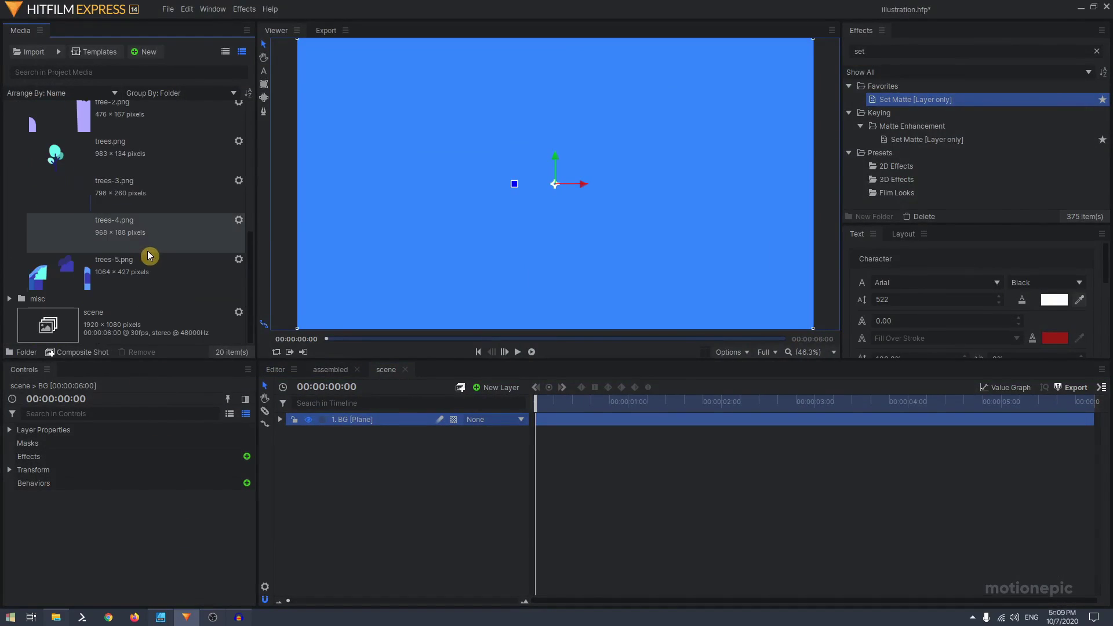
click(122, 275)
drag(94, 270, 363, 418)
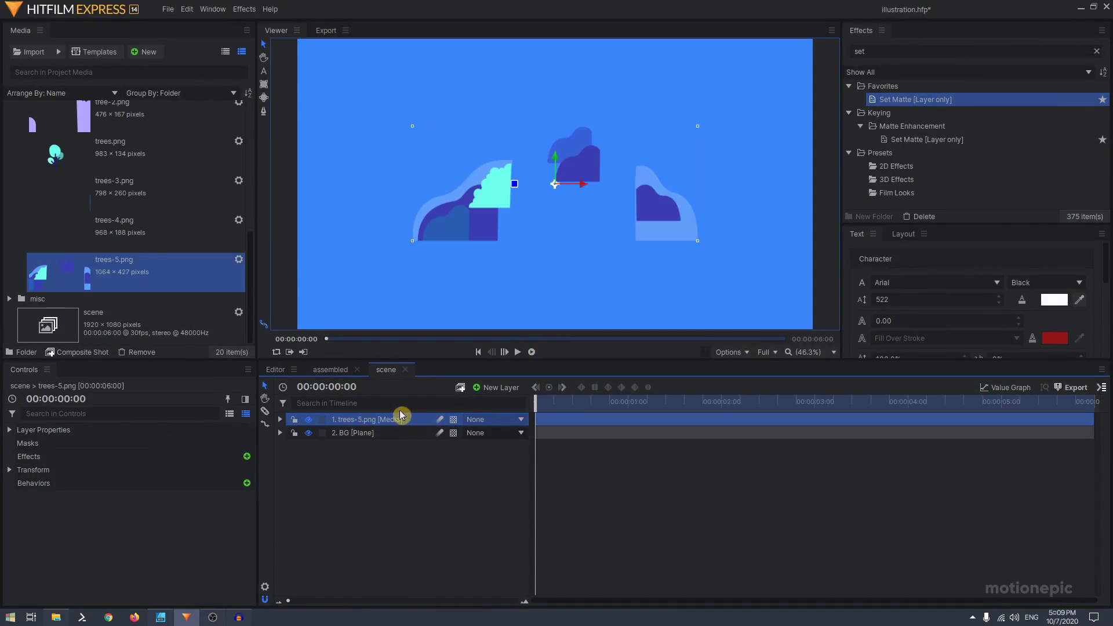
- Check the tree4 group in Affinity Designer, and stack trees-4.png and trees-3.png above trees-5.png in HitFilm's scene timeline
click(161, 617)
click(1019, 430)
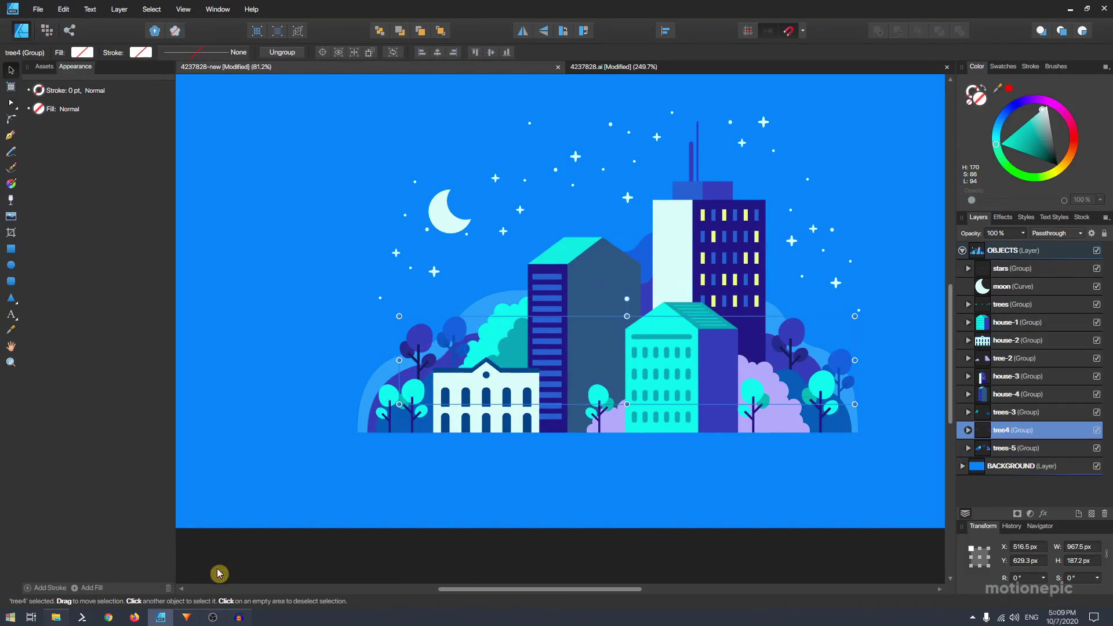
click(186, 617)
drag(128, 244, 342, 420)
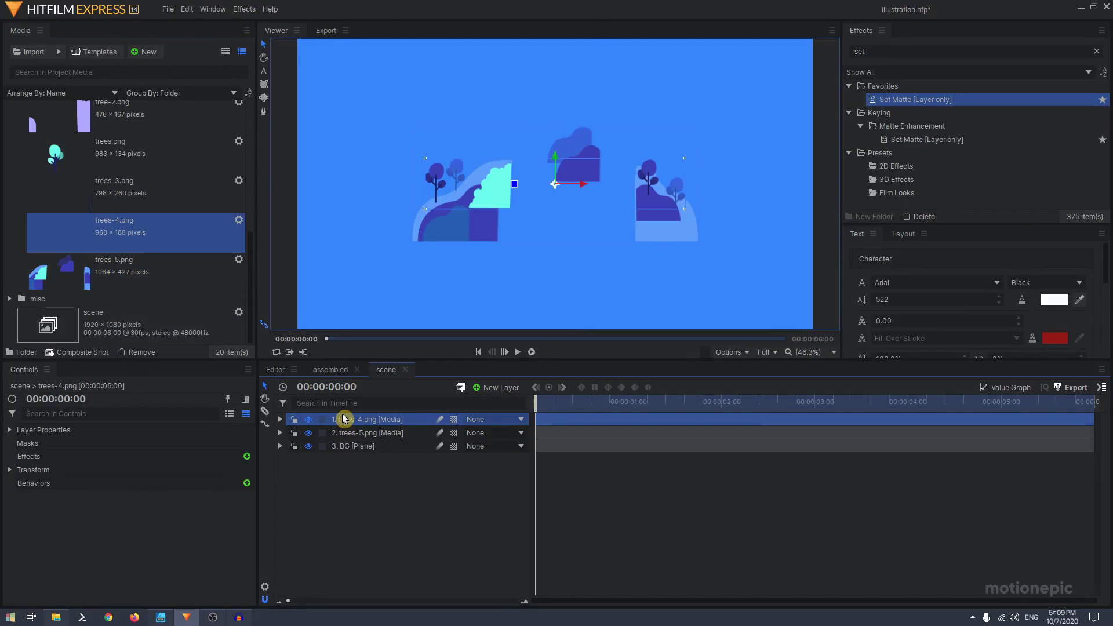
drag(145, 197, 336, 423)
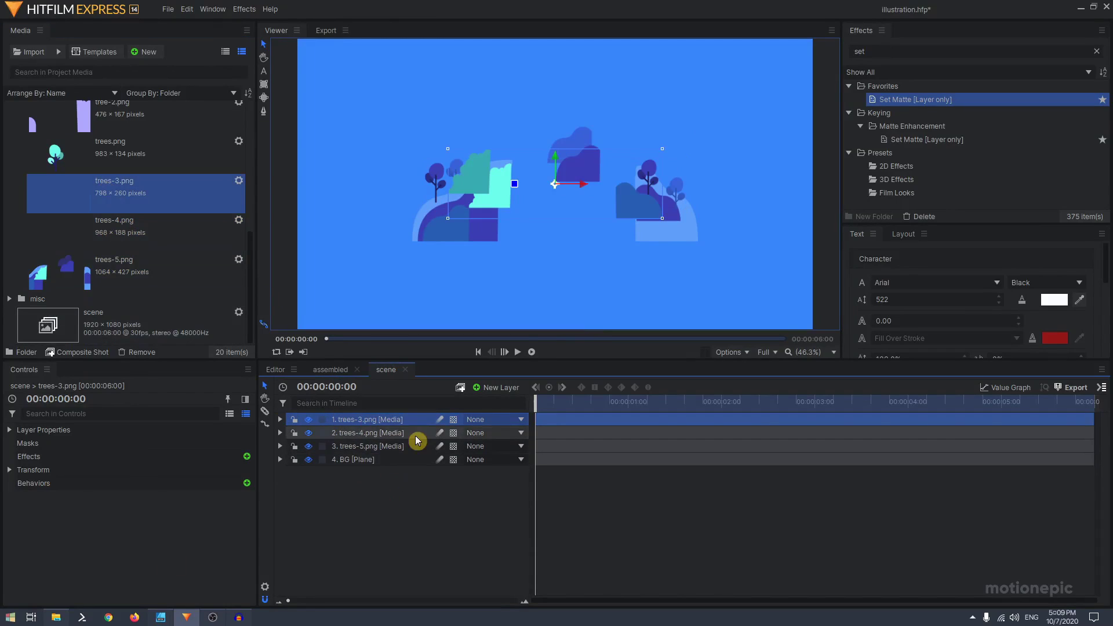
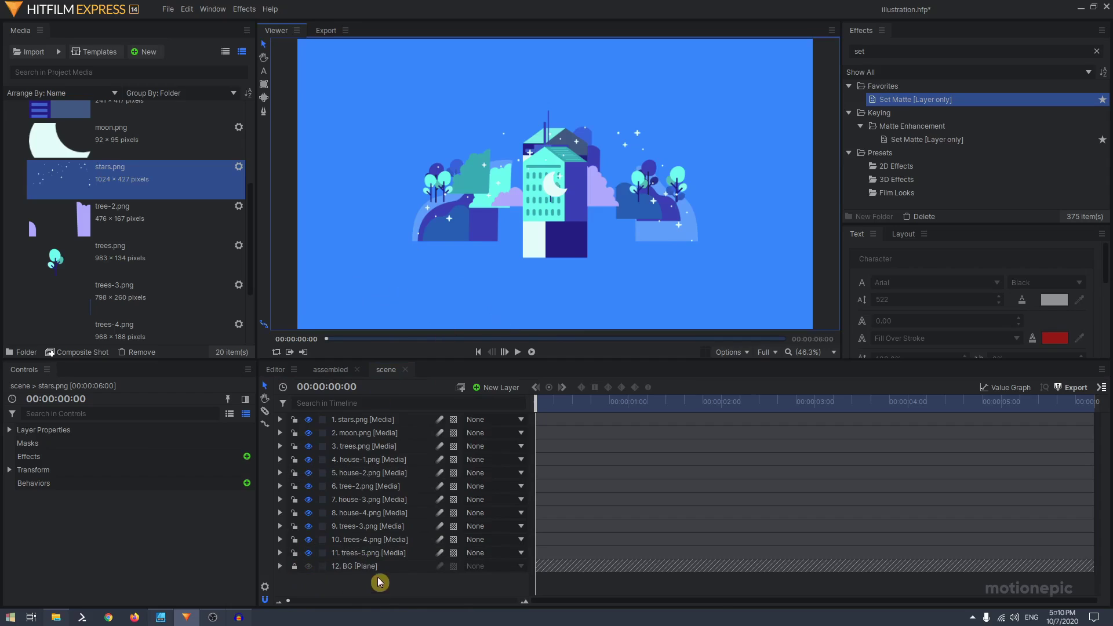
- Move the trees-4.png layer straight down in the viewer so its trees overlap the hills of trees-5.png
click(360, 554)
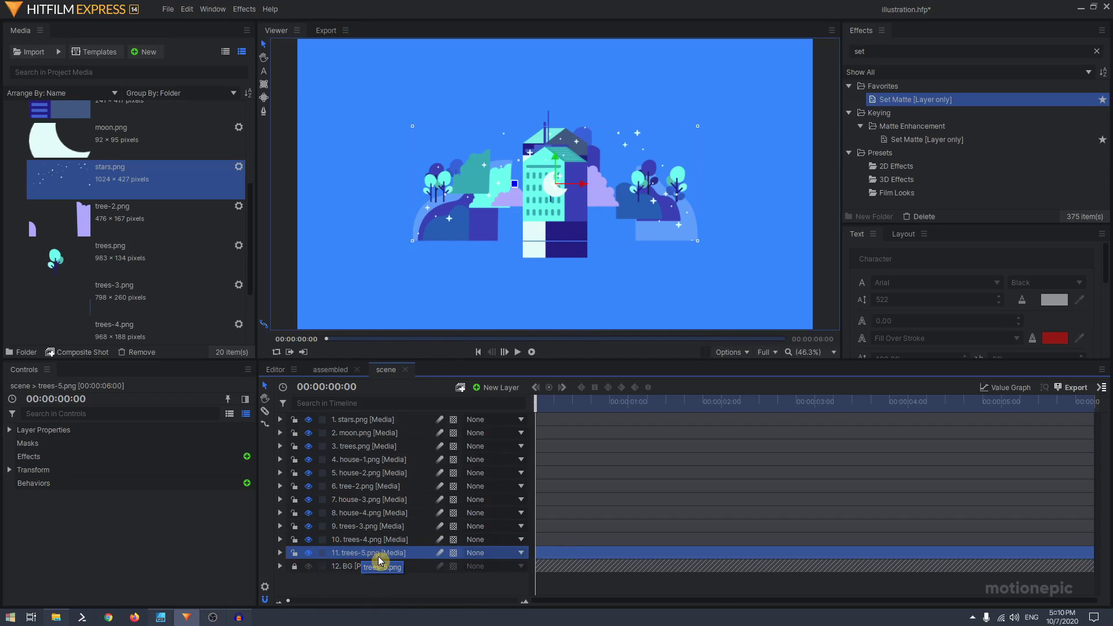
scroll(539, 191, down, 1)
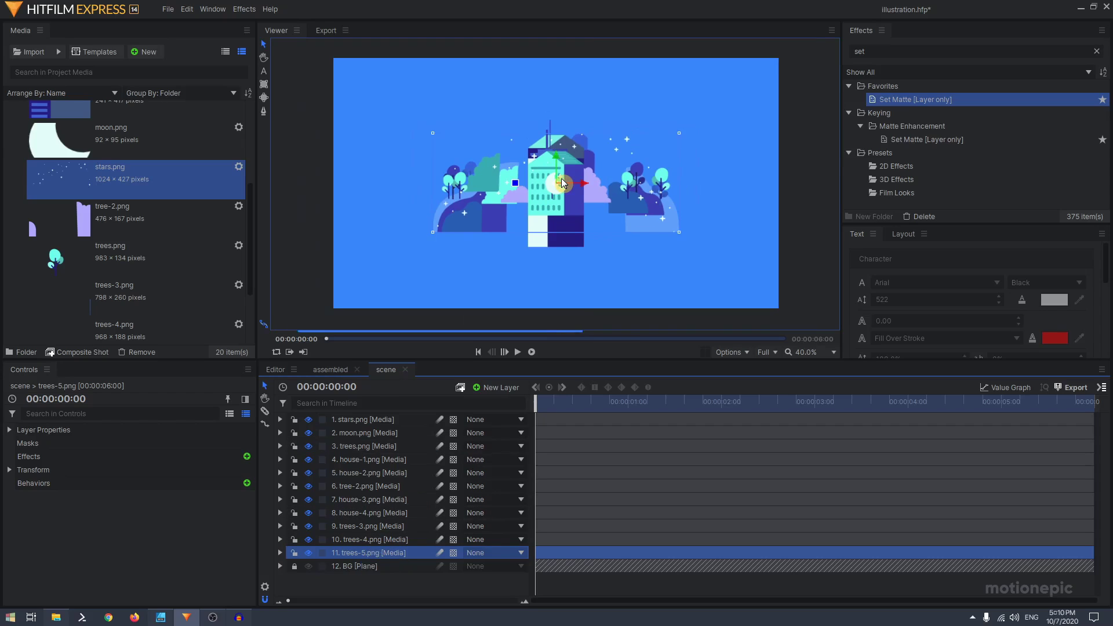
scroll(539, 192, up, 2)
click(372, 540)
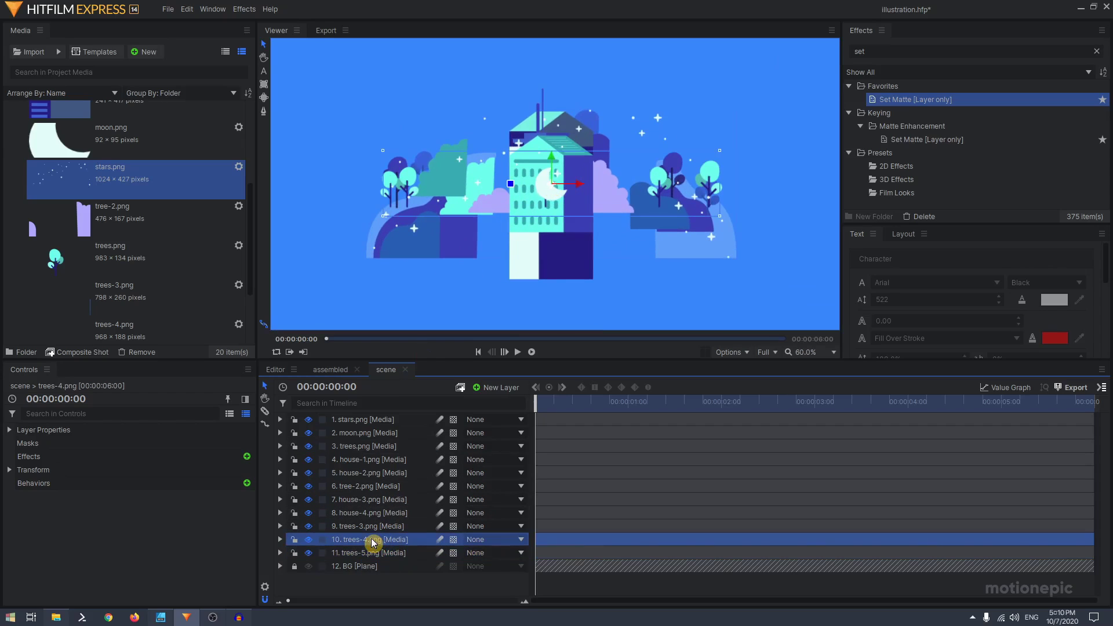
mouse_move(548, 174)
mouse_down()
mouse_move(543, 261)
mouse_move(539, 172)
mouse_move(537, 190)
mouse_up()
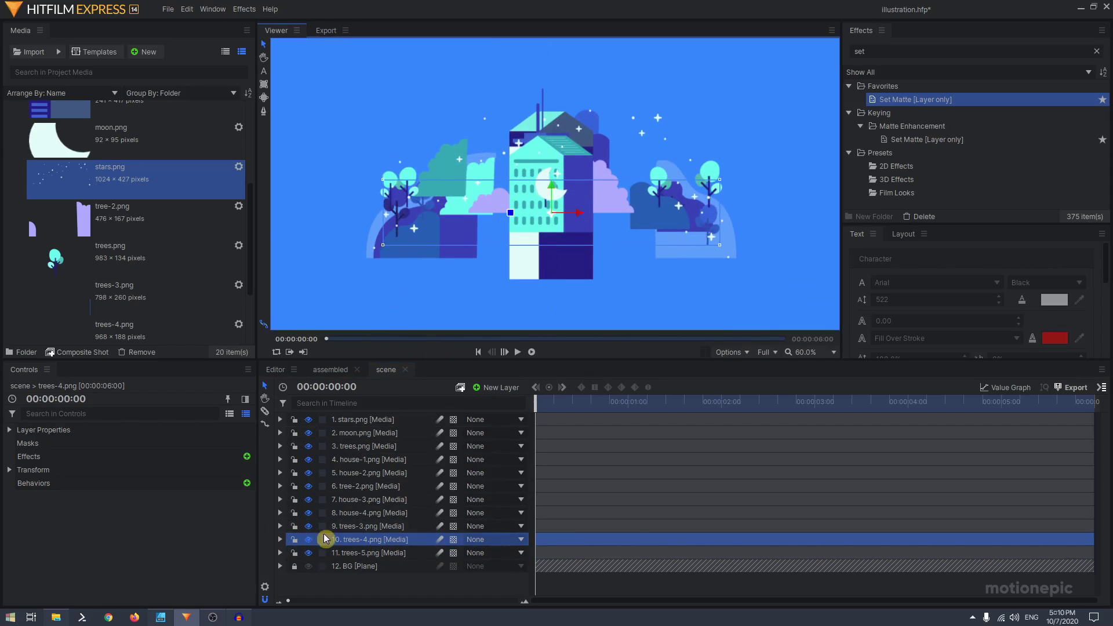
- Hide all layers from trees-3.png up to stars.png, leaving trees-4.png, trees-5.png and the background displayed
click(308, 526)
click(309, 514)
drag(309, 515, 309, 429)
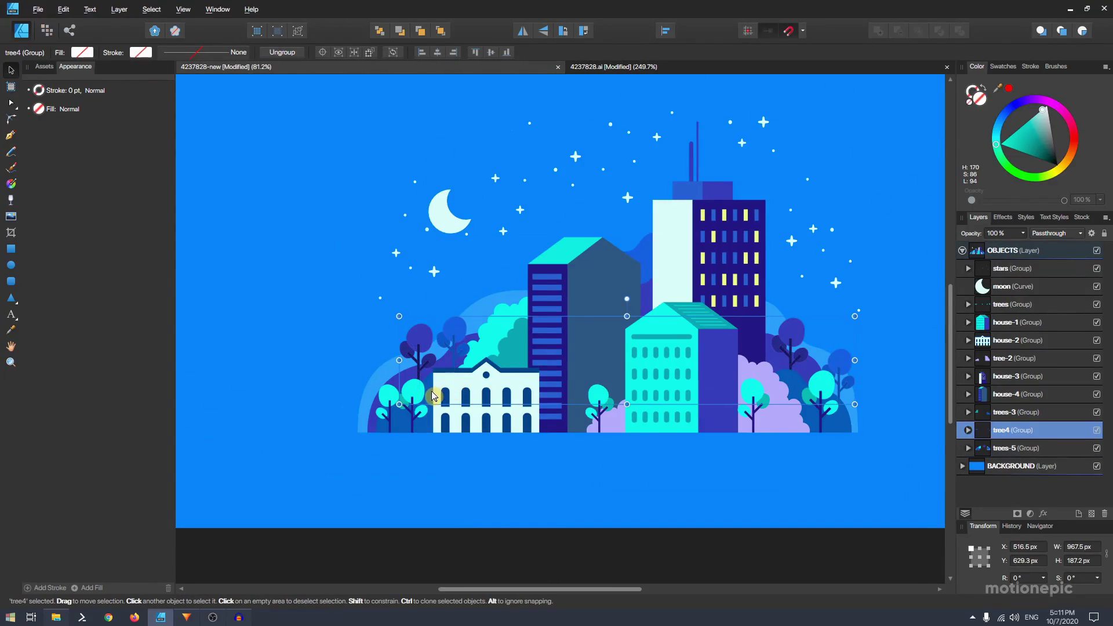
- Examine where the tree4 trees stand on both hills in Affinity Designer, and raise trees-4.png slightly in HitFilm
scroll(433, 396, up, 5)
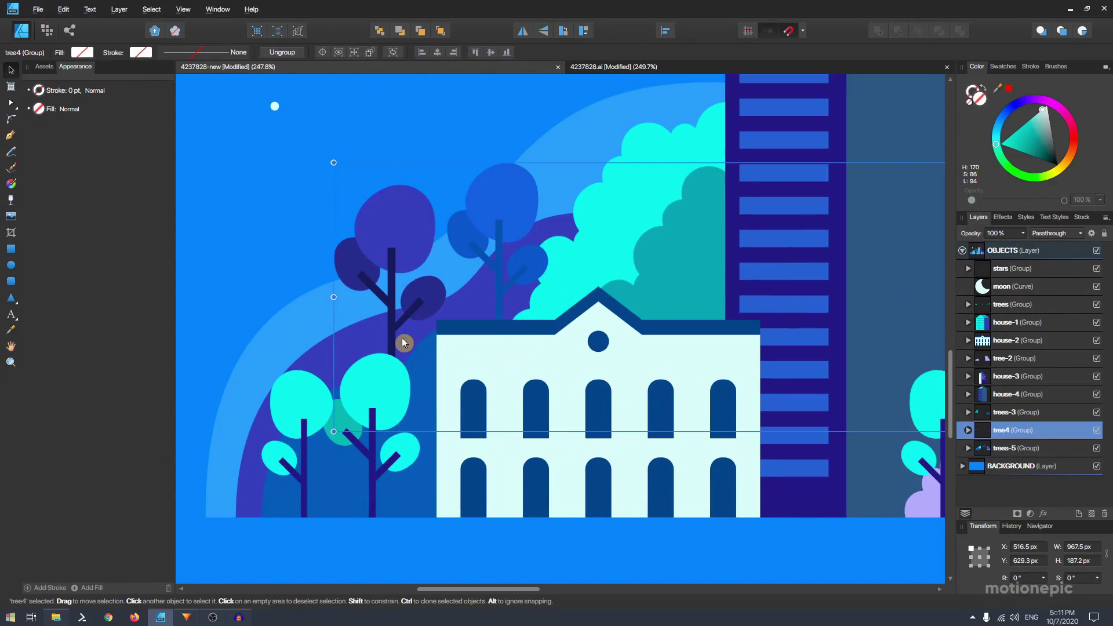
scroll(415, 348, down, 1)
scroll(414, 344, down, 1)
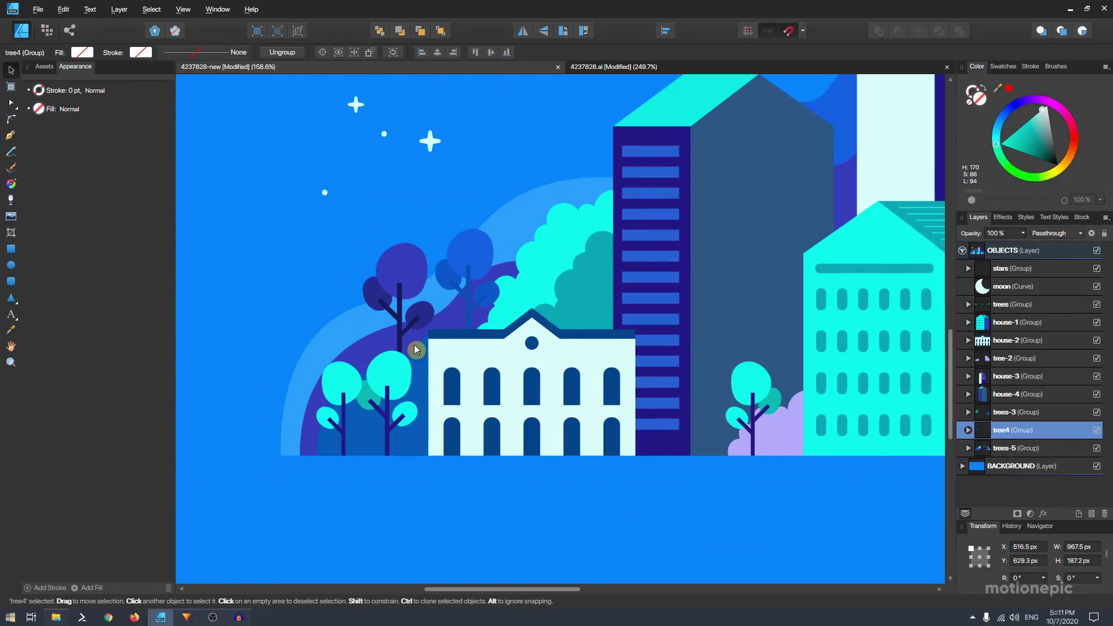
scroll(401, 374, up, 3)
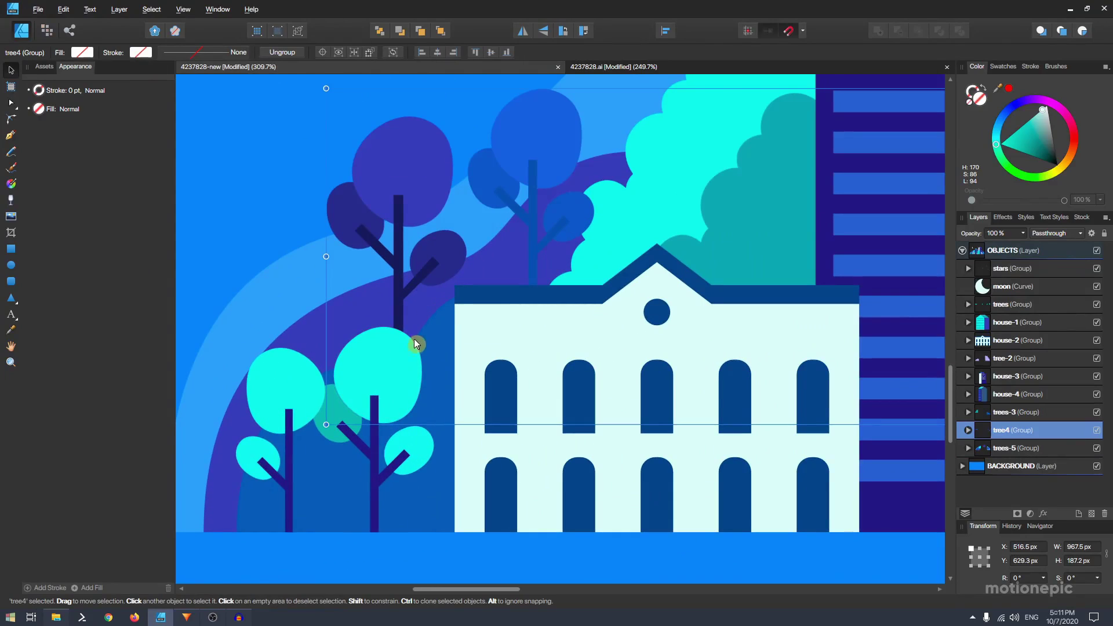
scroll(345, 393, down, 9)
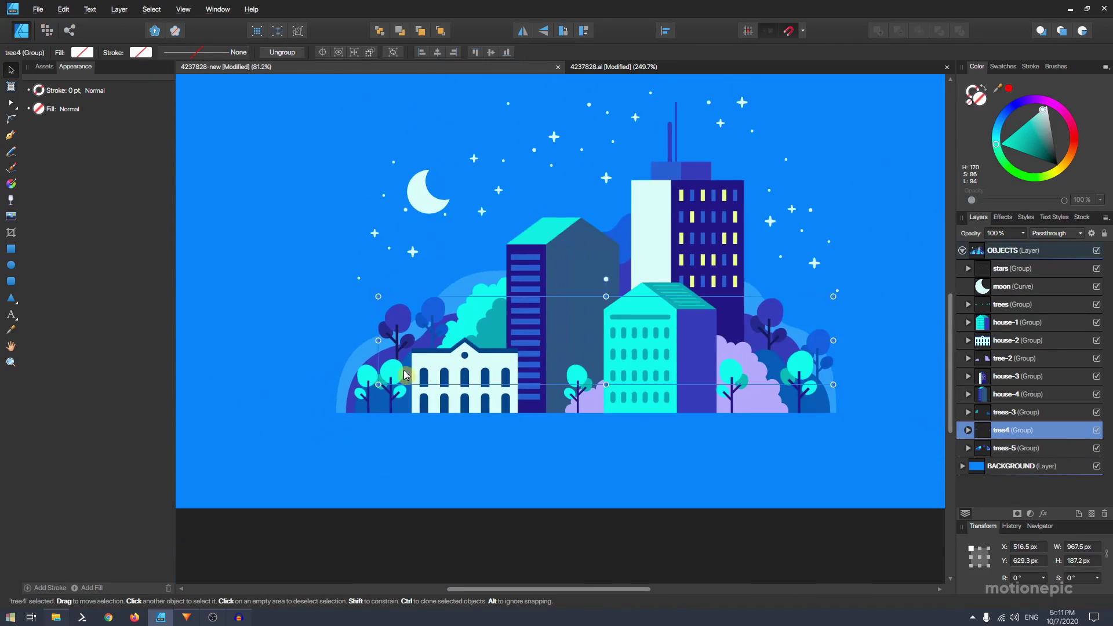
scroll(825, 374, up, 4)
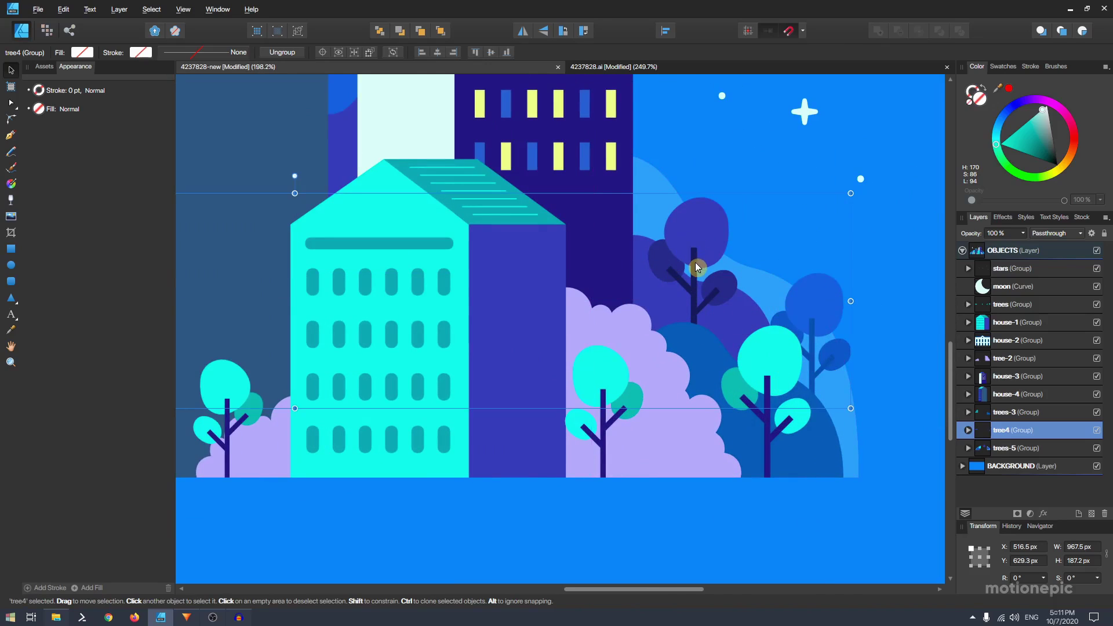
key(alt+Tab)
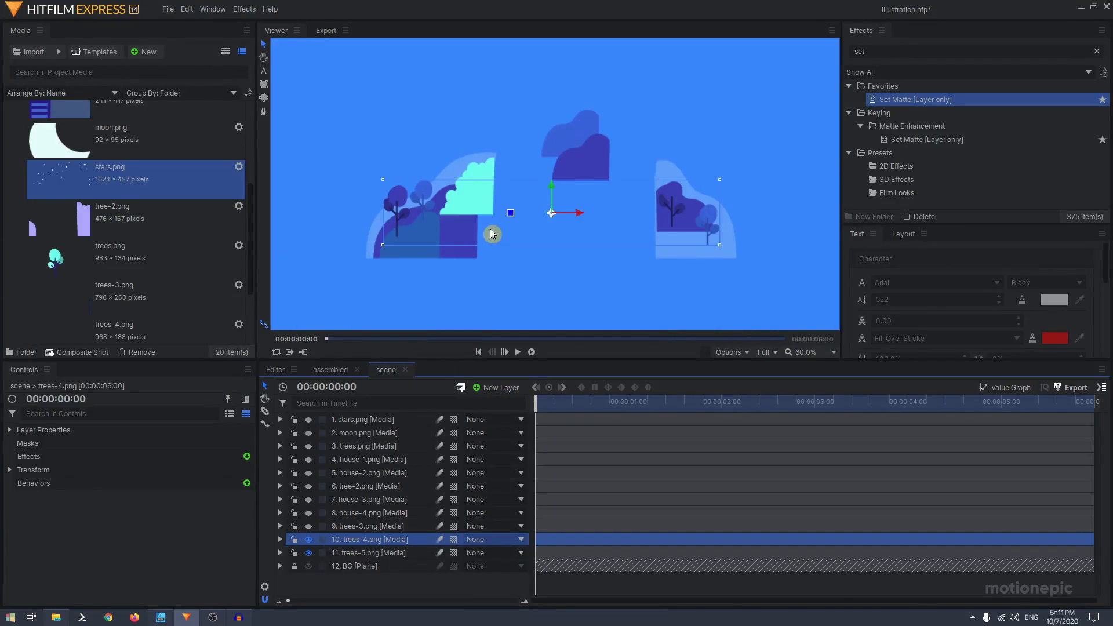
drag(553, 192, 552, 185)
- Toggle the tree4 group's visibility off and on in Affinity Designer, and move trees-4.png up onto the hill slopes in HitFilm
key(alt+Tab)
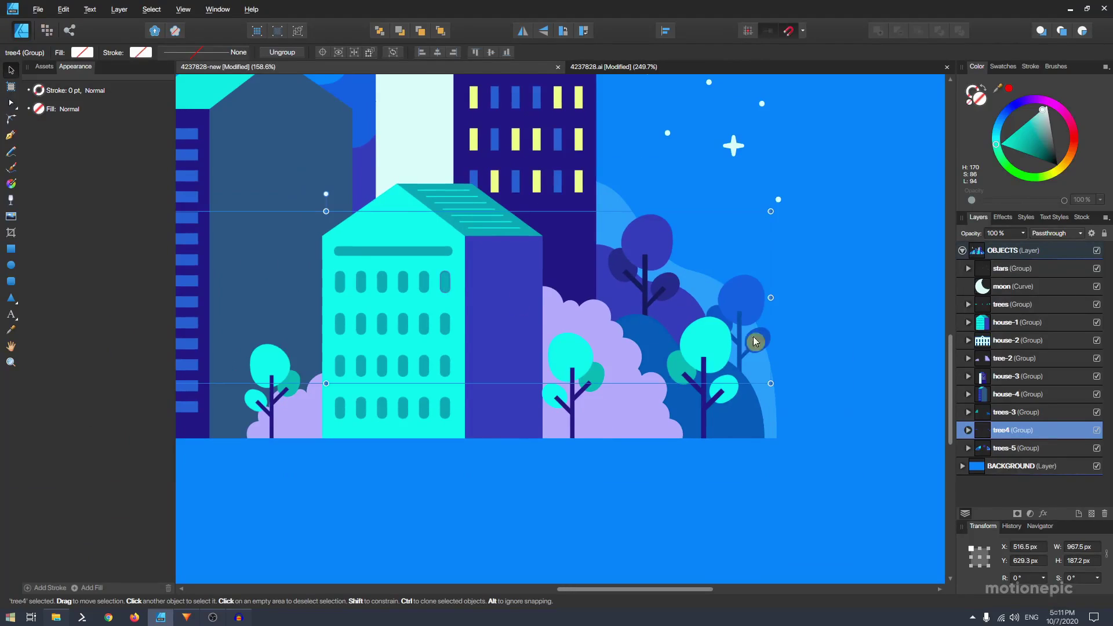
click(1097, 431)
click(1098, 430)
key(alt+Tab)
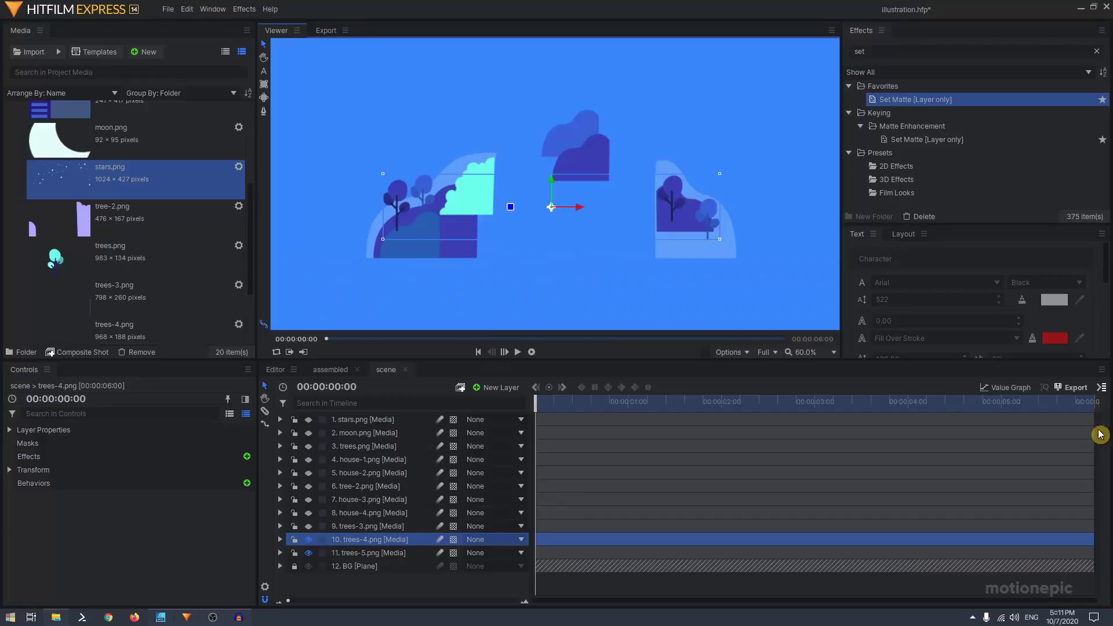
drag(556, 182, 543, 146)
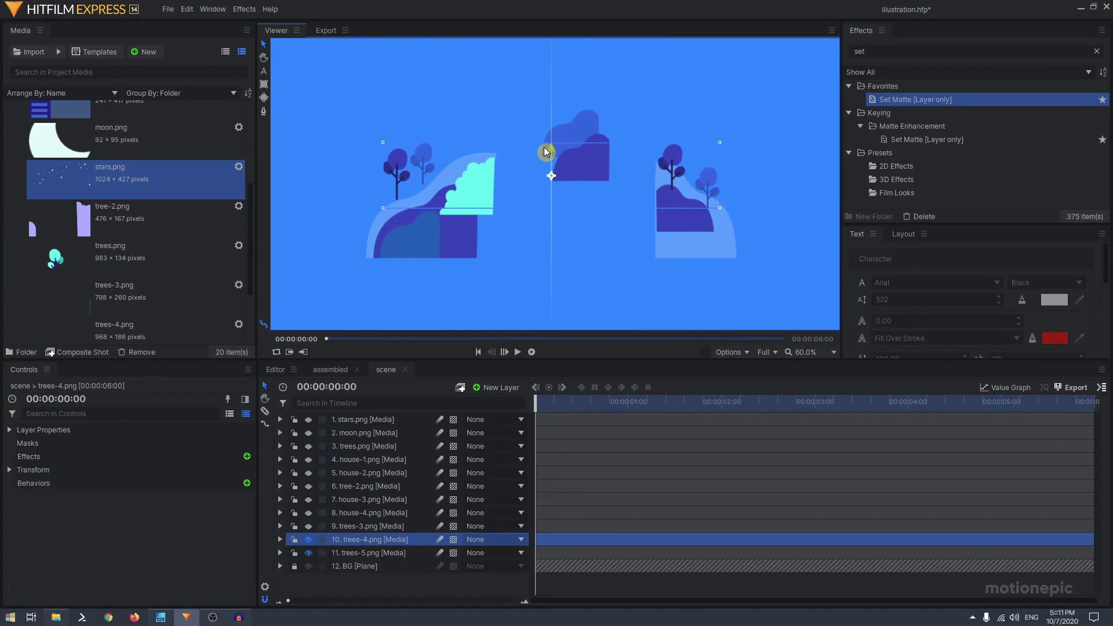
- Compare with the Affinity Designer artwork again, and shift trees-4.png slightly left in HitFilm, keeping its height
key(alt+Tab)
key(alt+Tab)
drag(581, 179, 578, 179)
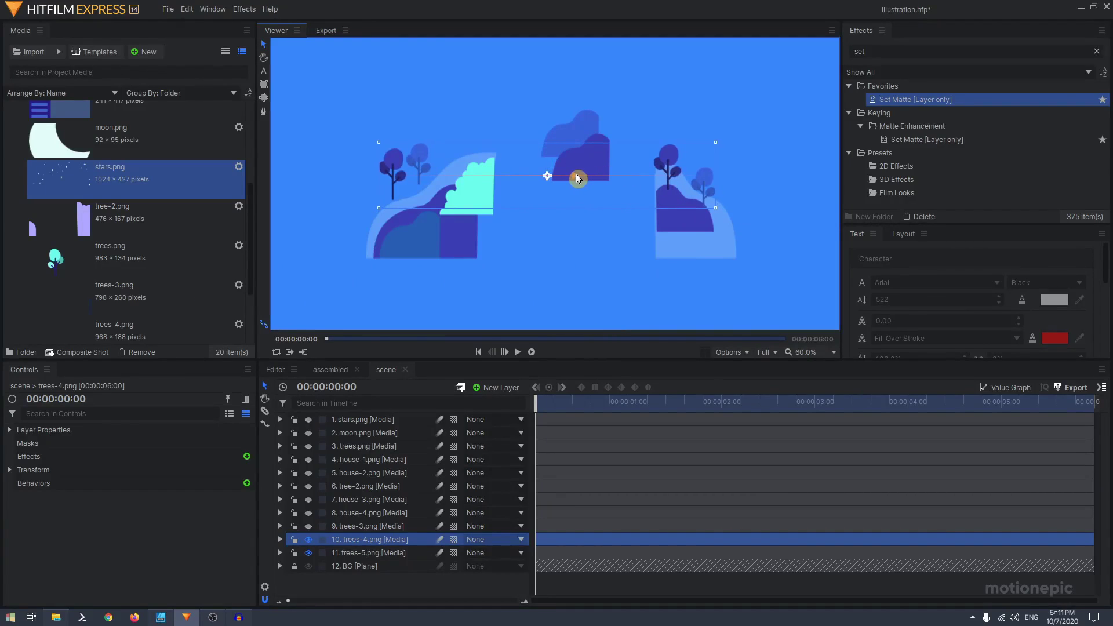
- Switch to Affinity Designer and examine the trees-3 group's placement in the illustration by toggling its visibility
key(alt+Tab)
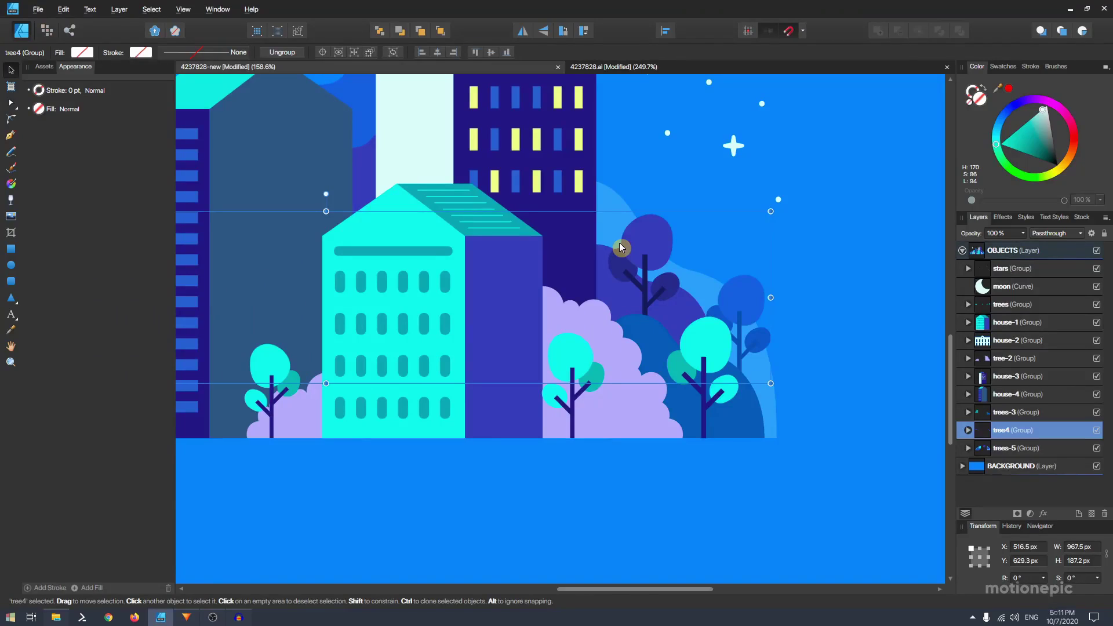
click(1017, 412)
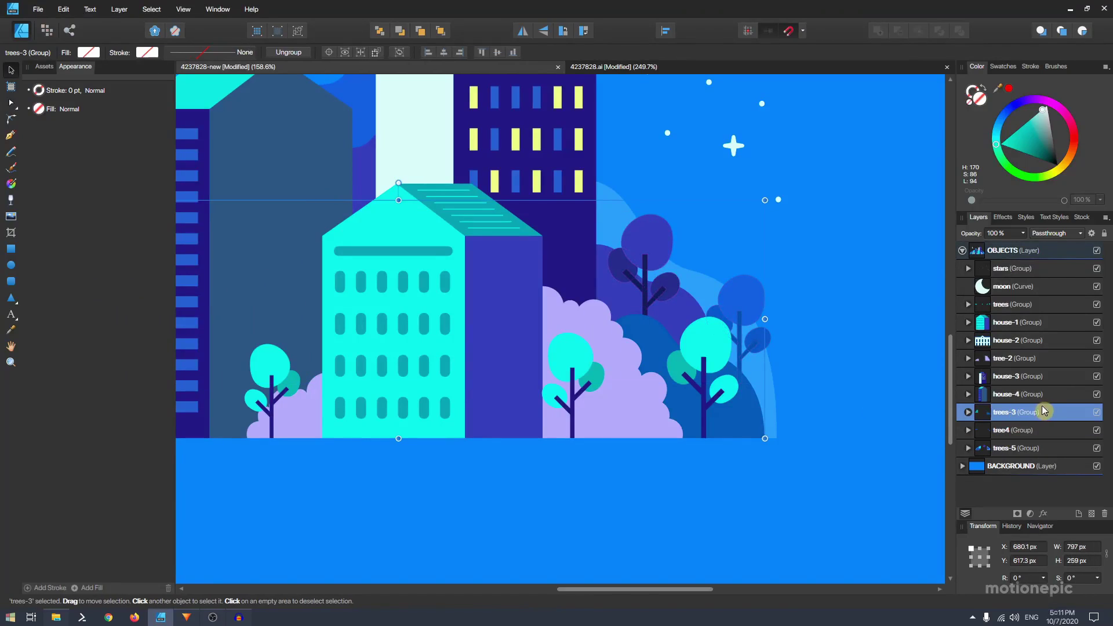
scroll(579, 311, down, 3)
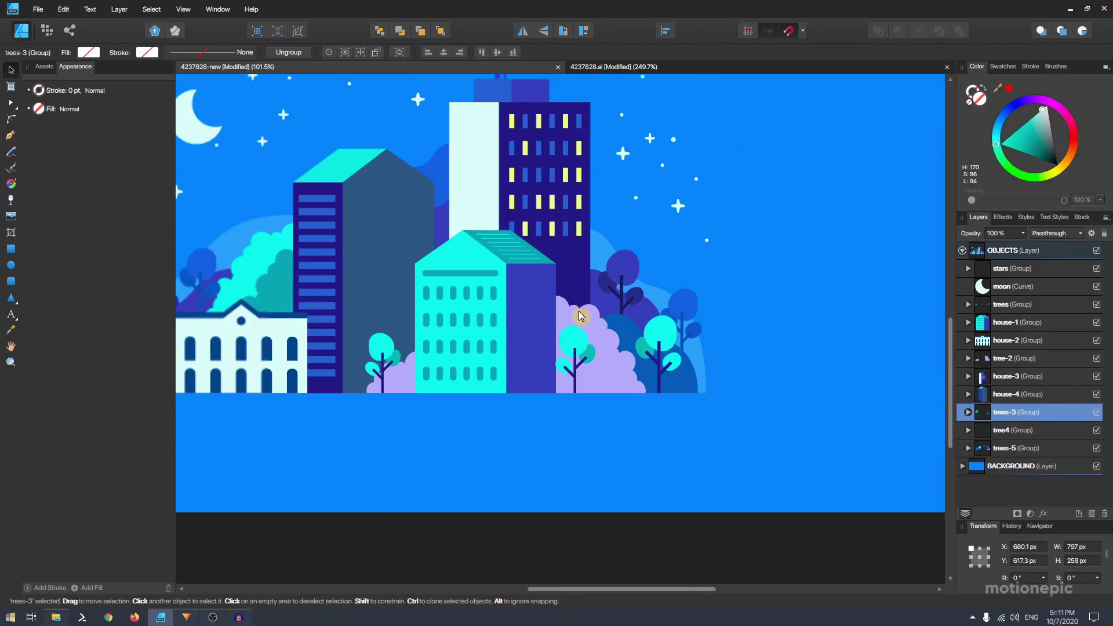
right_click(342, 434)
click(340, 447)
drag(291, 429, 432, 430)
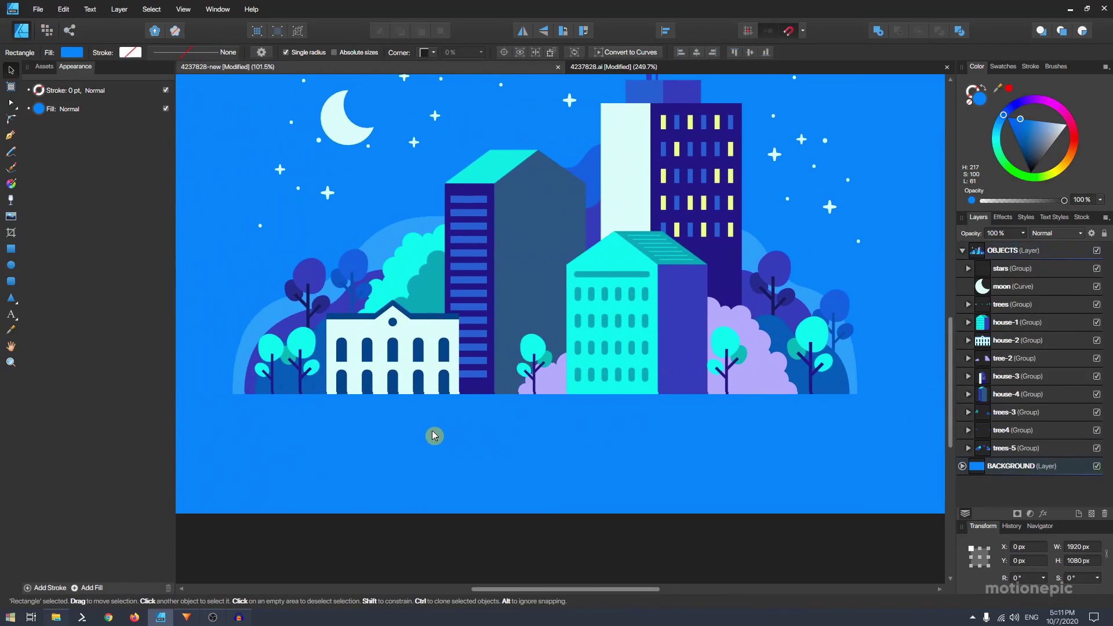
click(1018, 413)
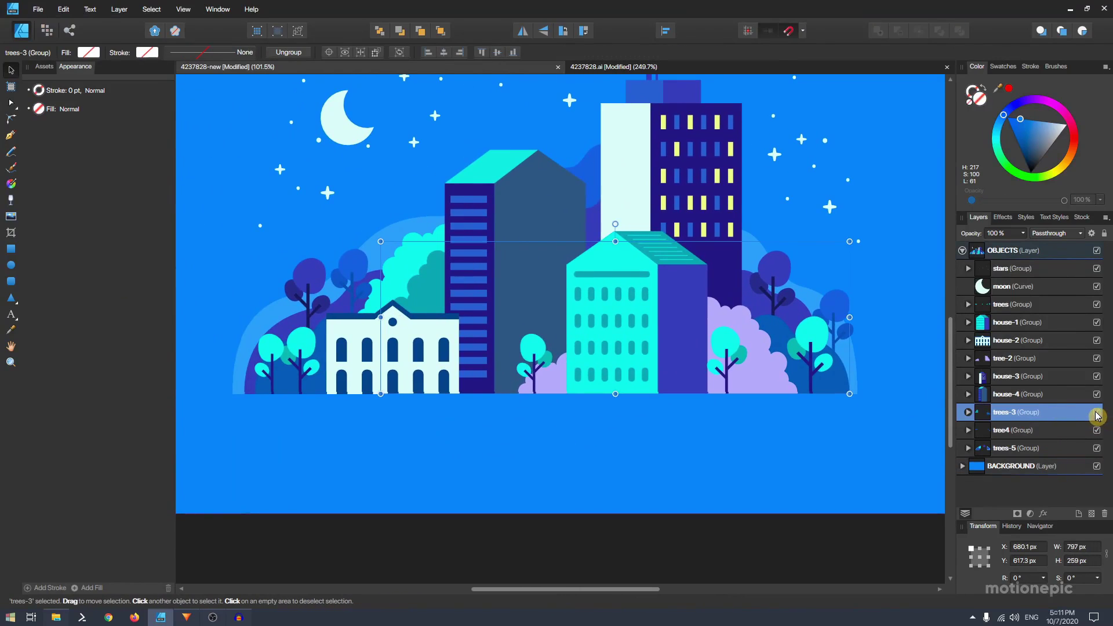
click(1096, 413)
click(1097, 412)
click(1096, 412)
click(1096, 413)
- Switch to HitFilm, show the trees-3.png layer, and move it right and down to the base of the hills
key(alt+Tab)
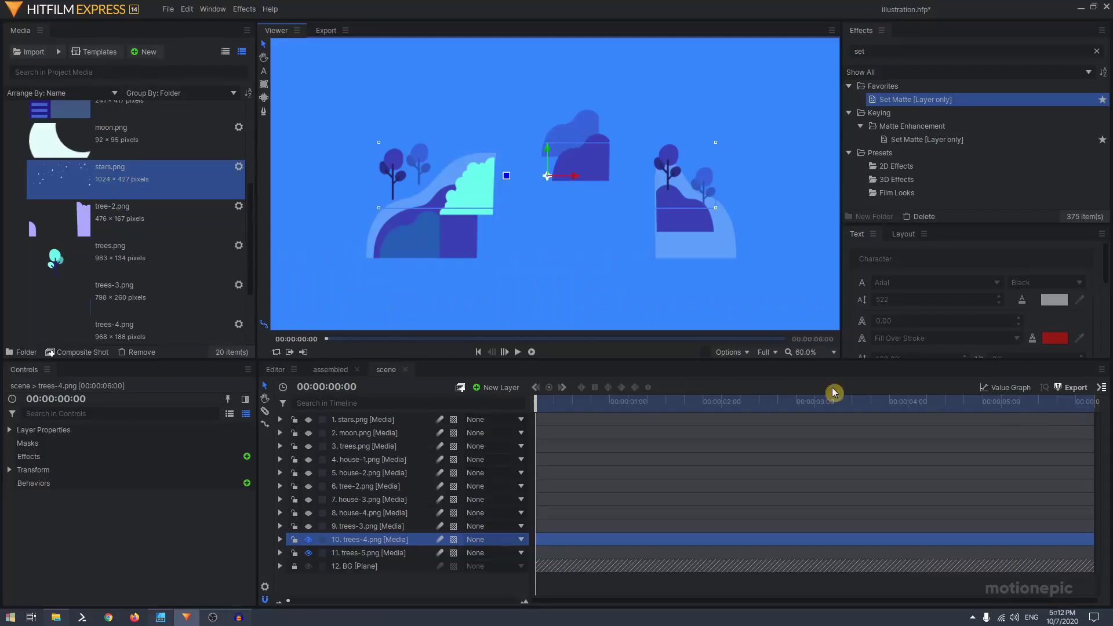
click(308, 527)
click(371, 526)
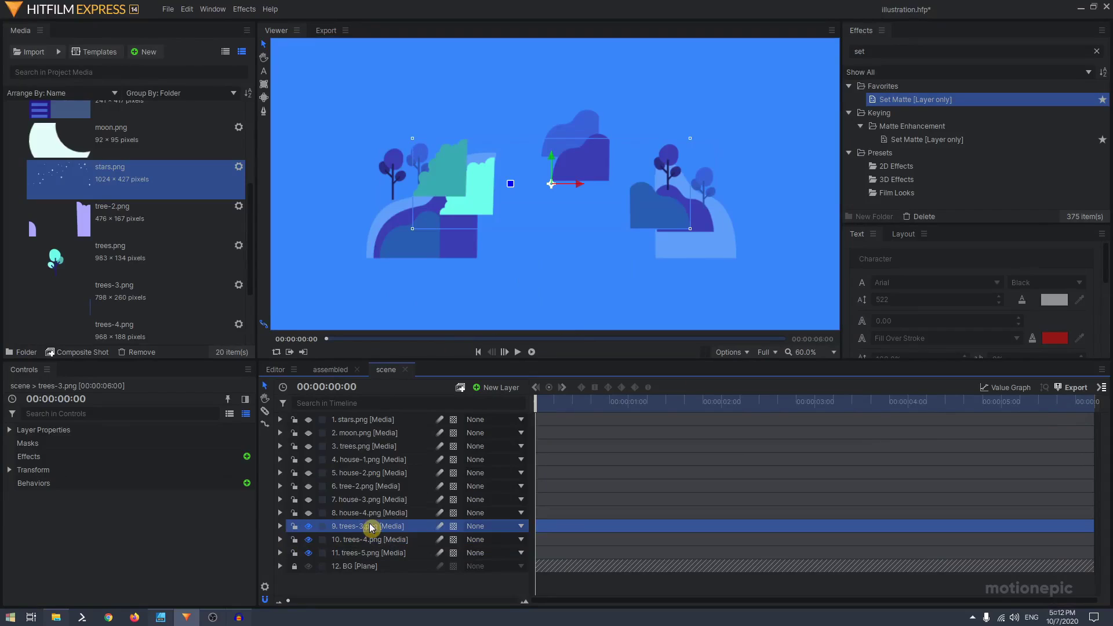
drag(553, 184, 596, 213)
- Nudge trees-3.png up three increments to line up its bottom edge with the base of trees-5.png
scroll(700, 269, up, 1)
scroll(702, 274, up, 5)
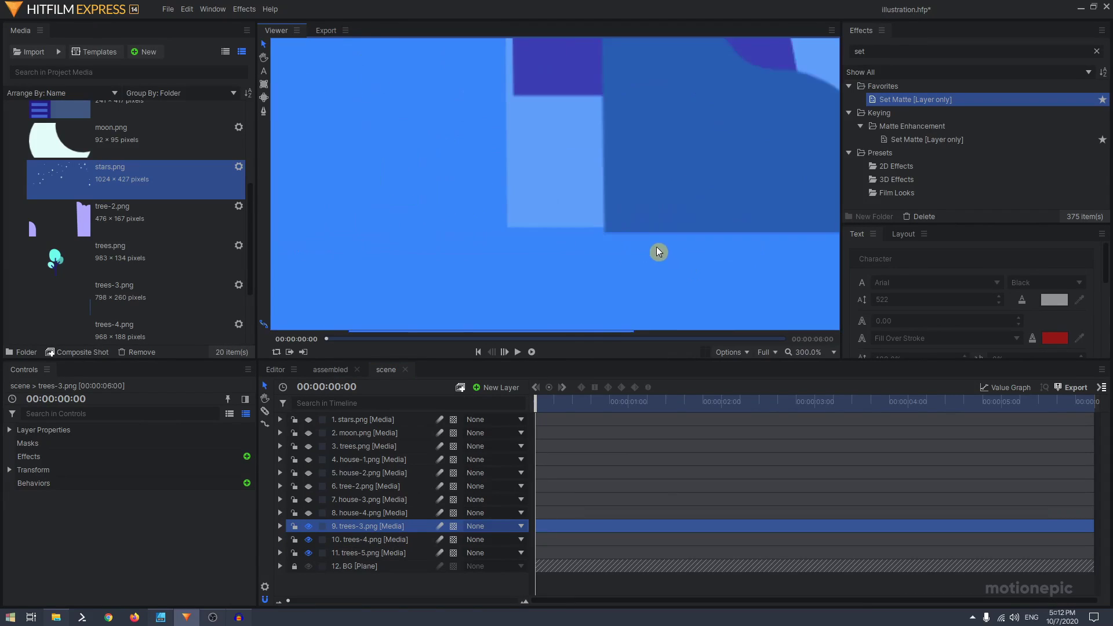
key(Up)
key(Up)
key(Up)
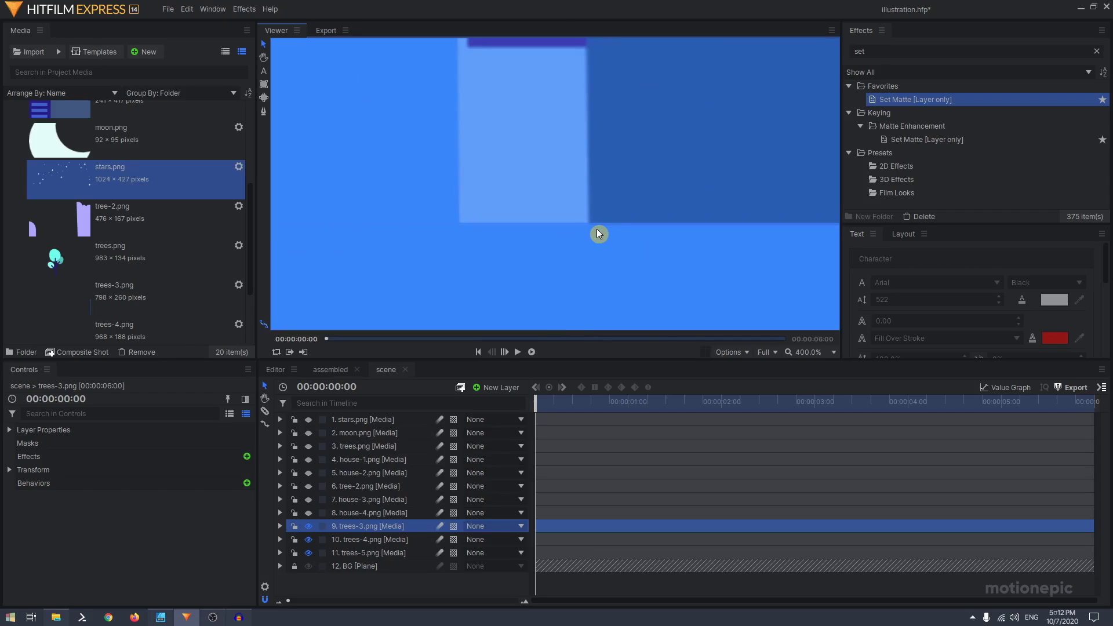
scroll(597, 229, down, 6)
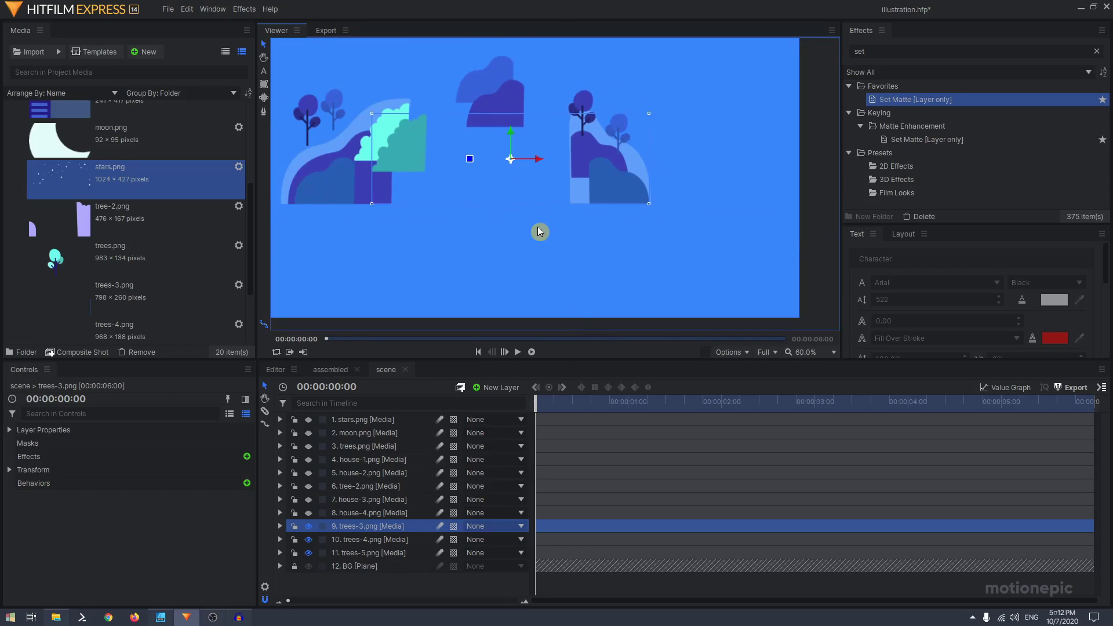
- Check the house-4 group in Affinity Designer by toggling its visibility, and show the house-4.png layer in HitFilm
key(alt+Tab)
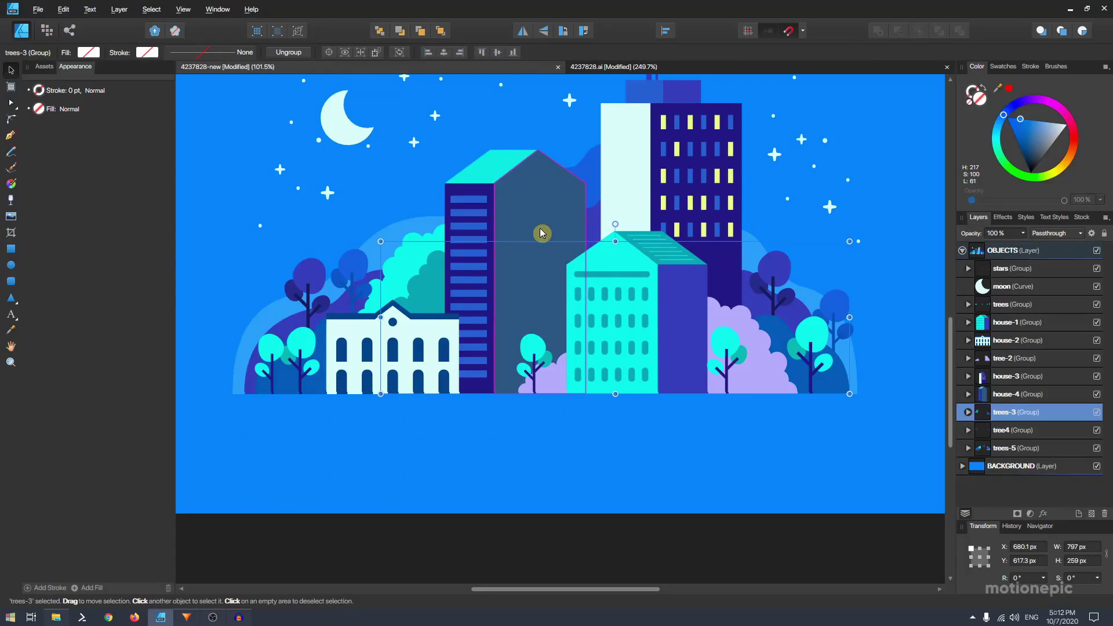
click(1038, 399)
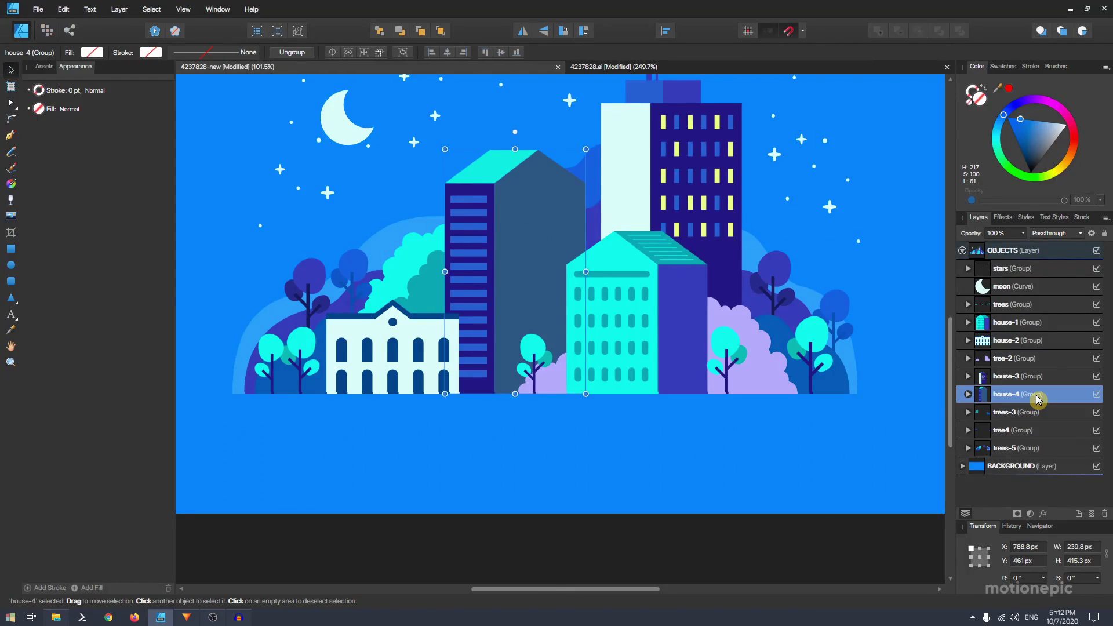
click(1018, 418)
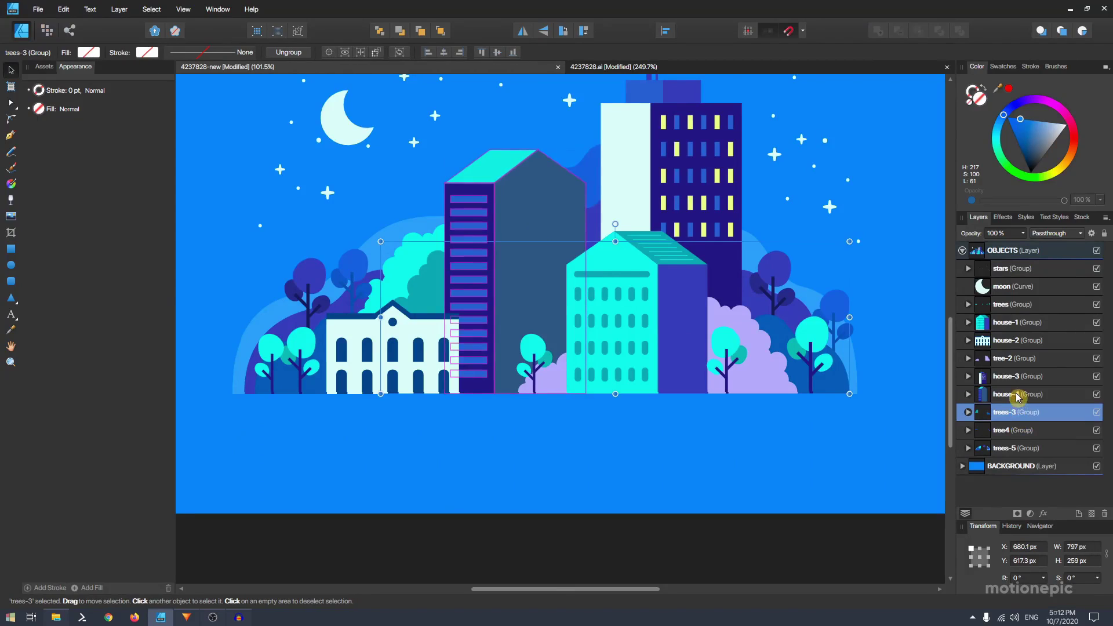
click(1008, 399)
click(1097, 395)
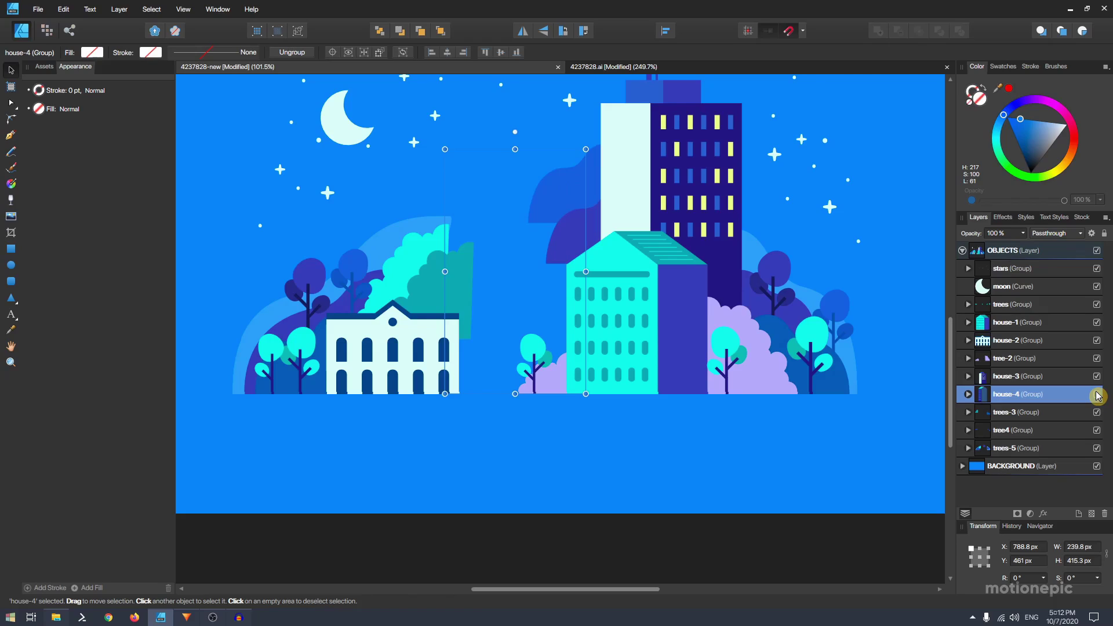
click(1097, 395)
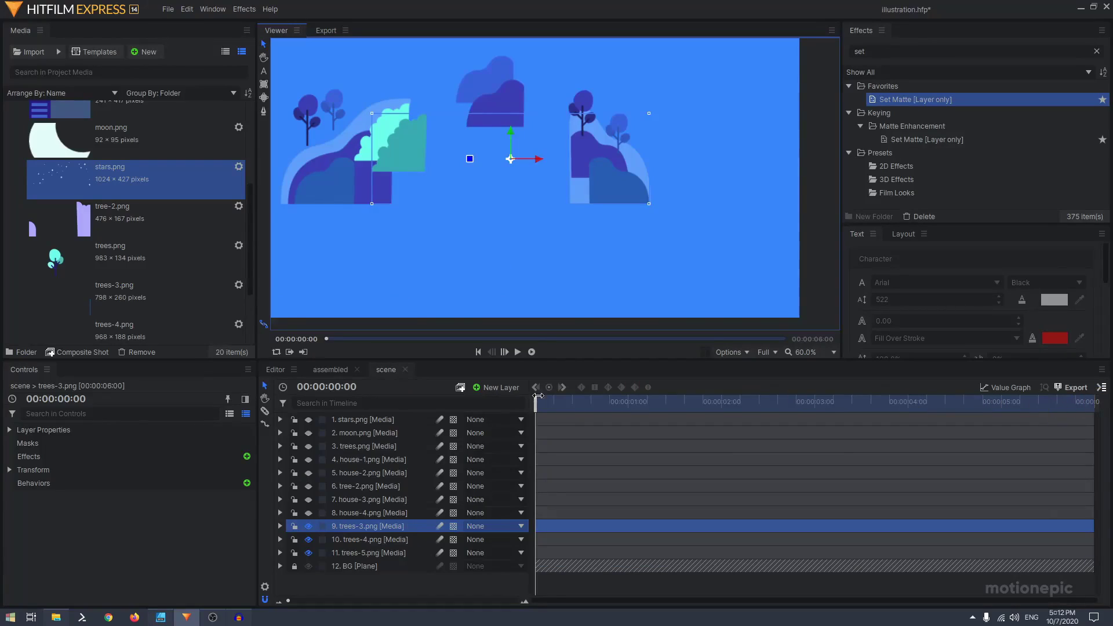
click(308, 514)
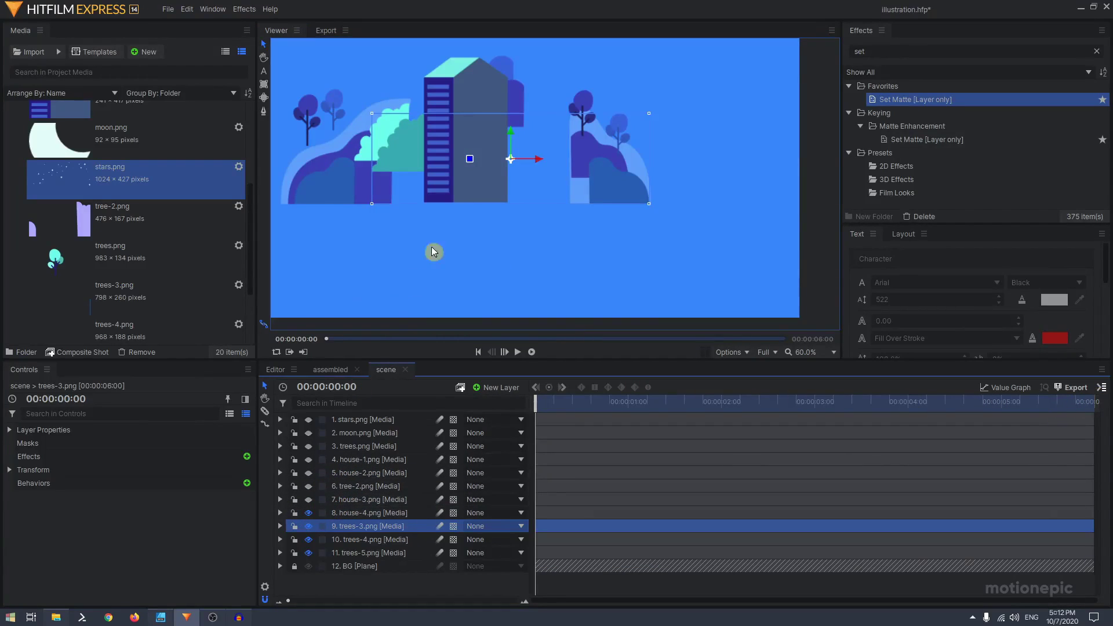
- Move house-4.png left against the trees-3.png foliage, checking its placement against the house-4 group in Affinity Designer
drag(539, 159, 458, 129)
click(371, 513)
key(alt+Tab)
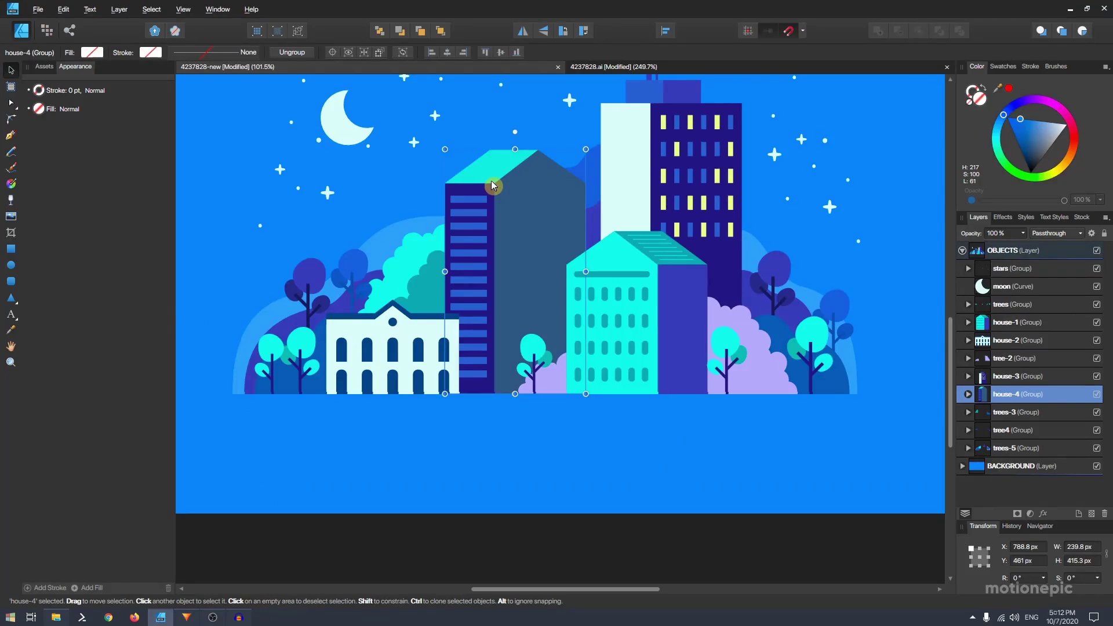
key(alt+Tab)
drag(455, 132, 479, 132)
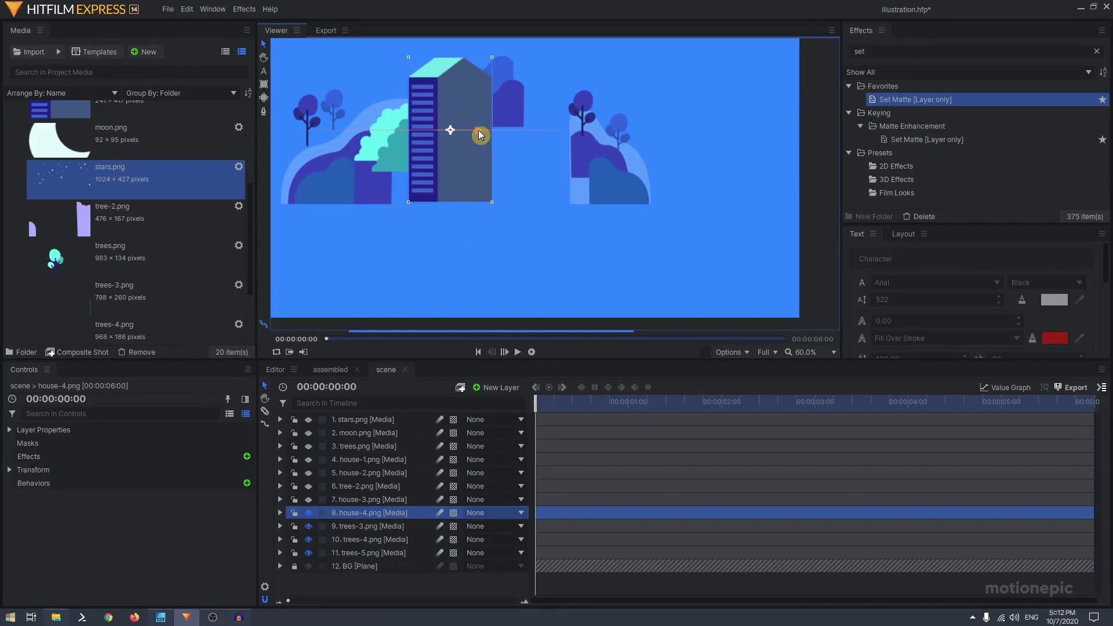
key(alt+Tab)
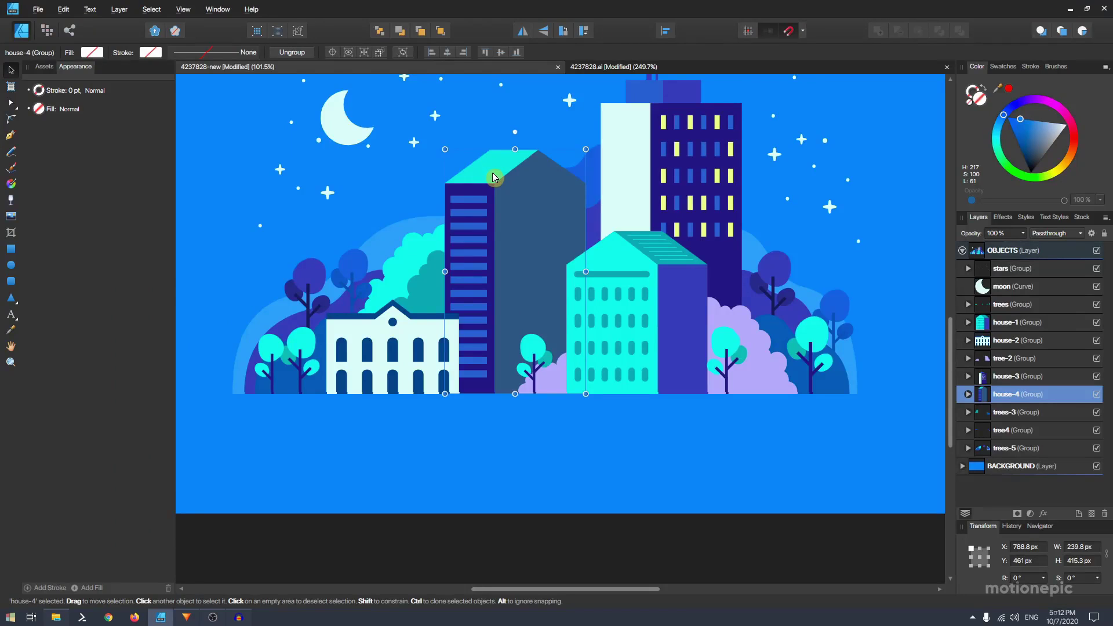
key(alt+Tab)
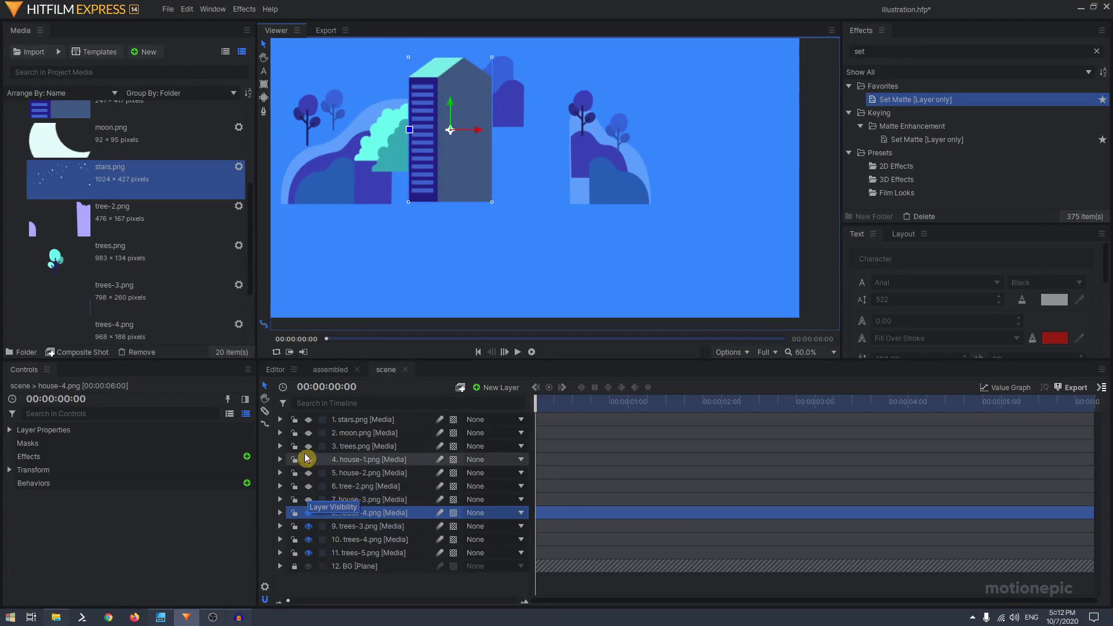
- Open the assembled composite shot and examine the gap between the cut edge of the trees-3.png foliage and house-4.png
click(335, 376)
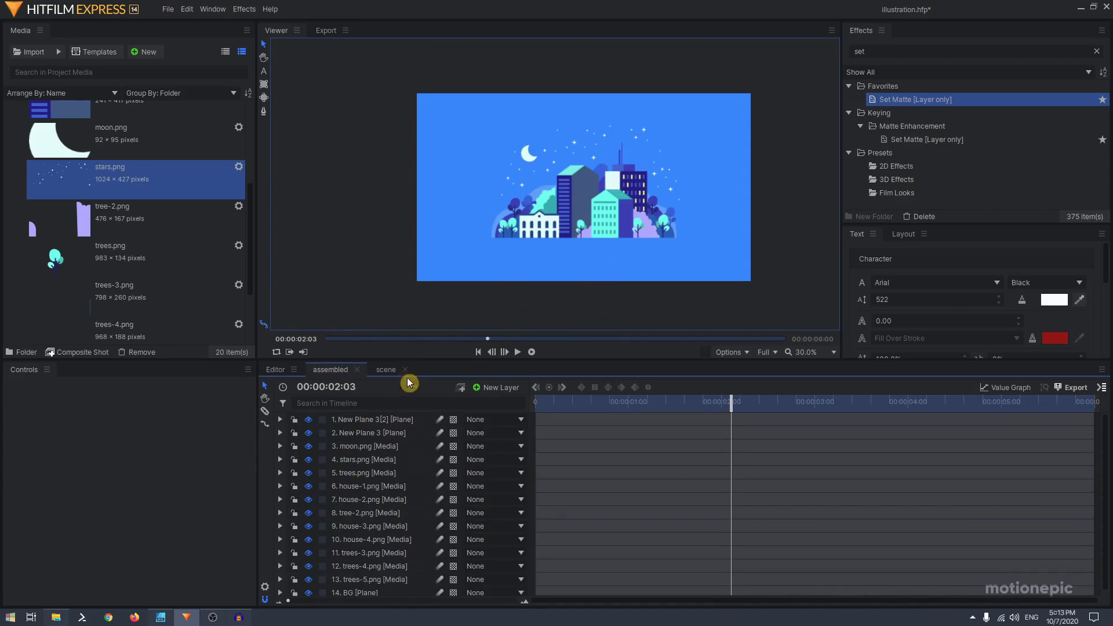
scroll(605, 243, up, 4)
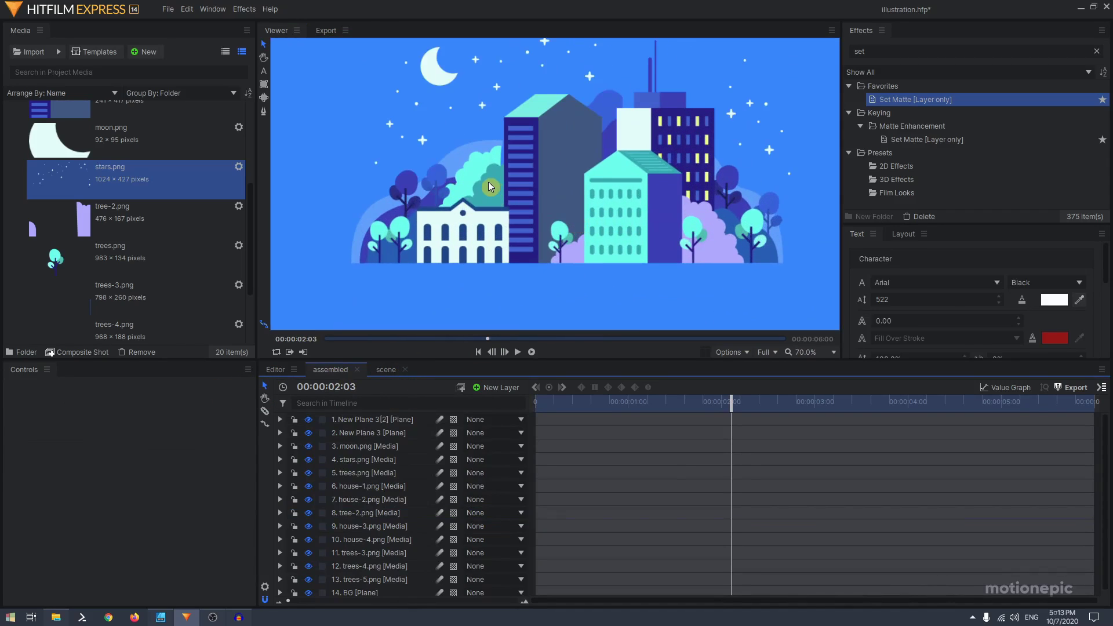
scroll(502, 162, up, 5)
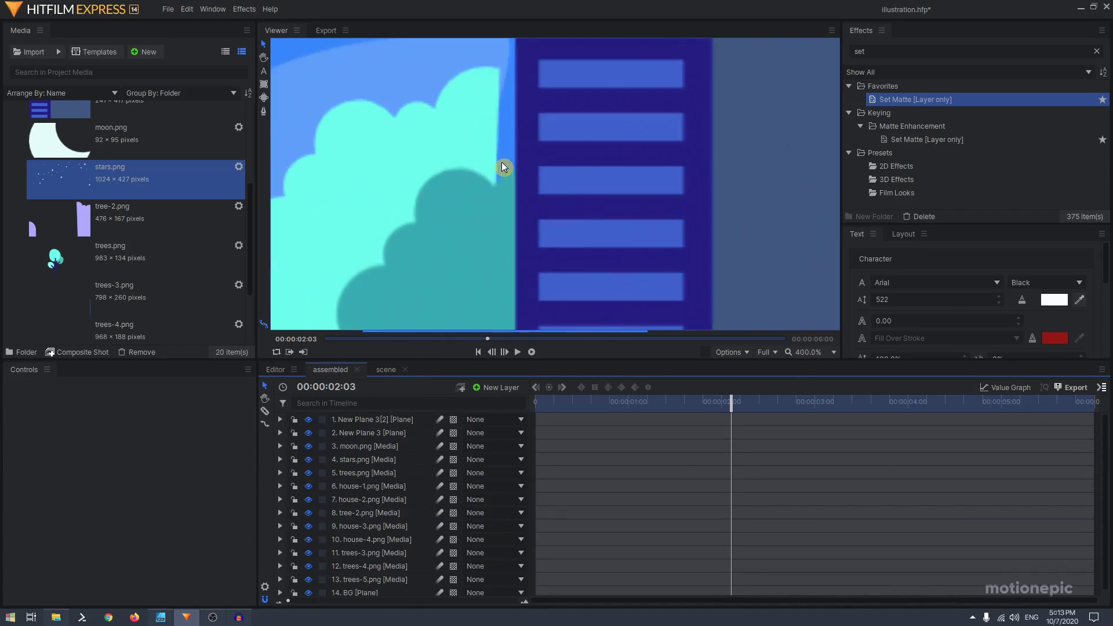
scroll(503, 162, down, 4)
scroll(497, 140, up, 3)
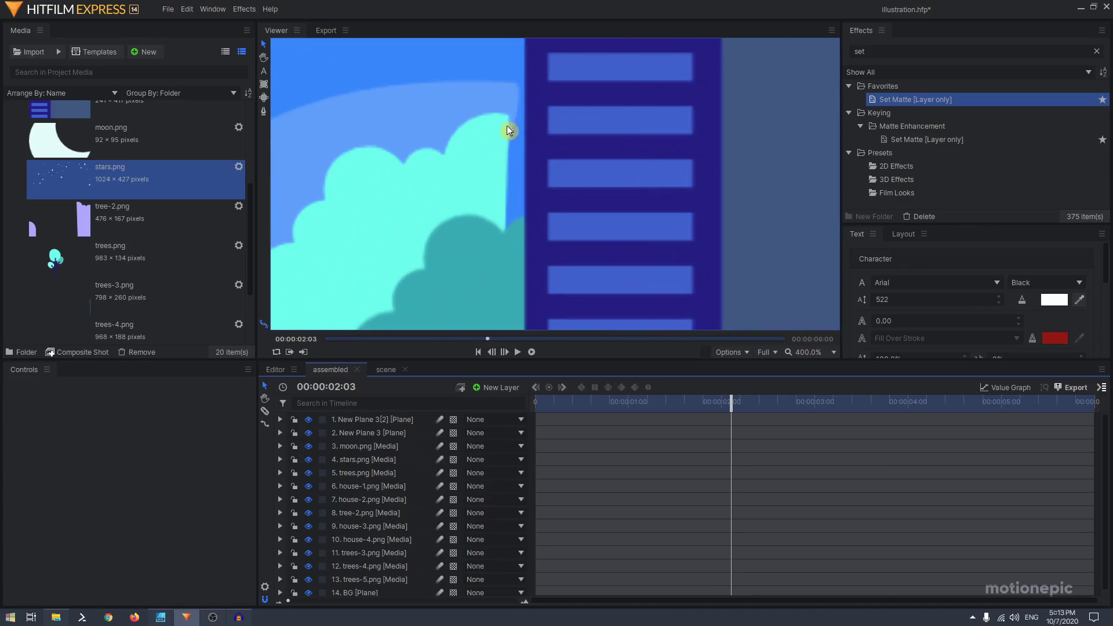
scroll(518, 152, down, 2)
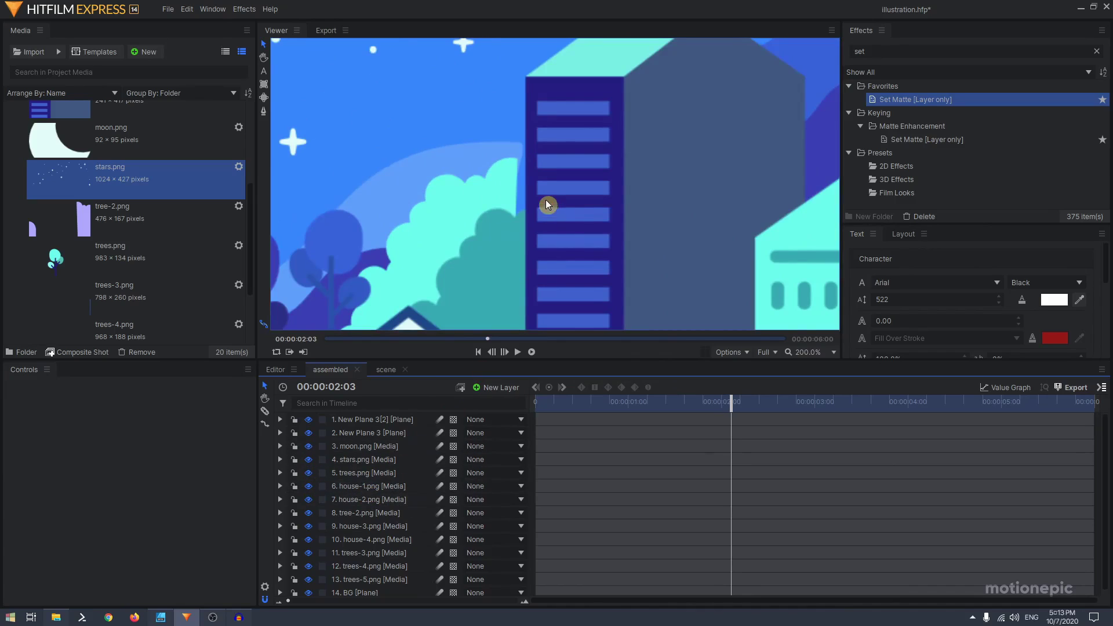
scroll(546, 199, down, 3)
- Move house-4.png slightly left at 00:00:01:06 to cover the gap beside the trees-3.png foliage
click(368, 540)
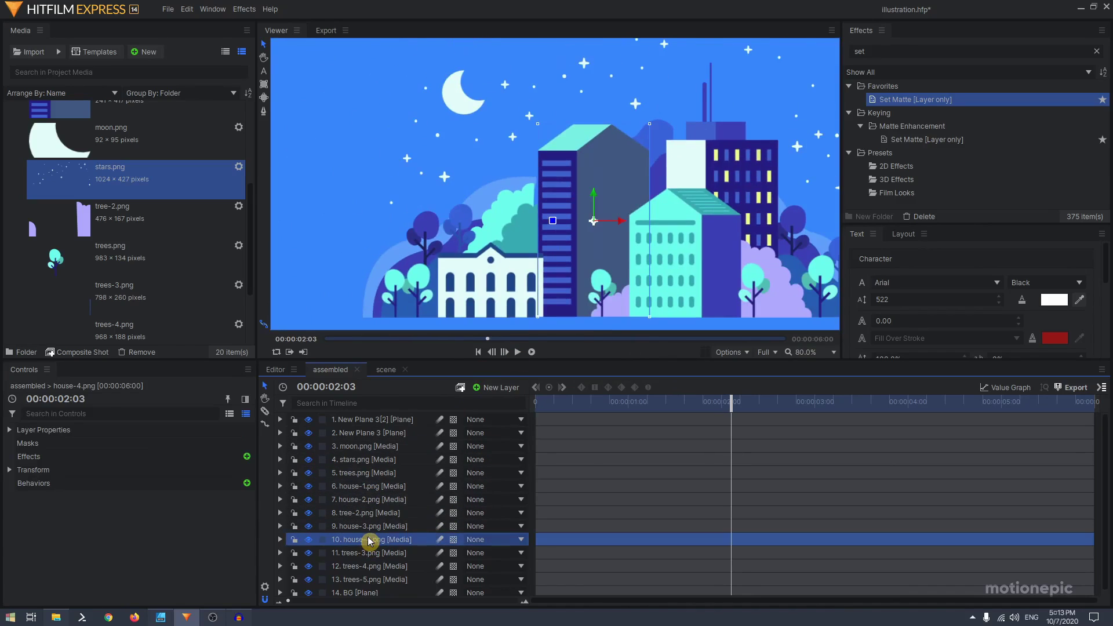
scroll(552, 193, up, 4)
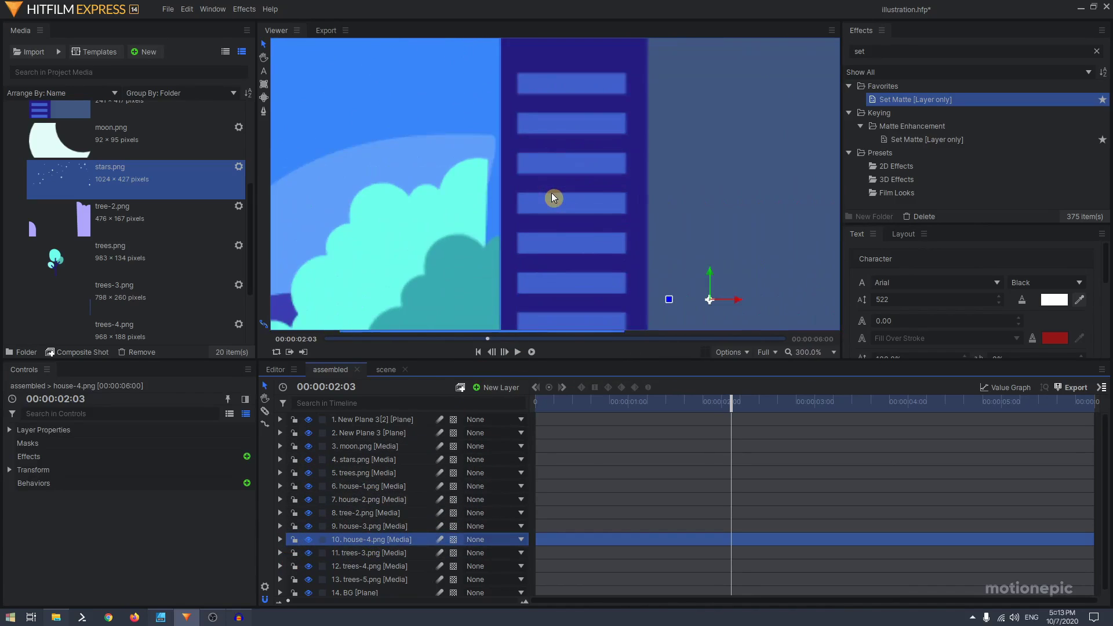
scroll(552, 192, down, 4)
key(Up)
scroll(617, 230, up, 3)
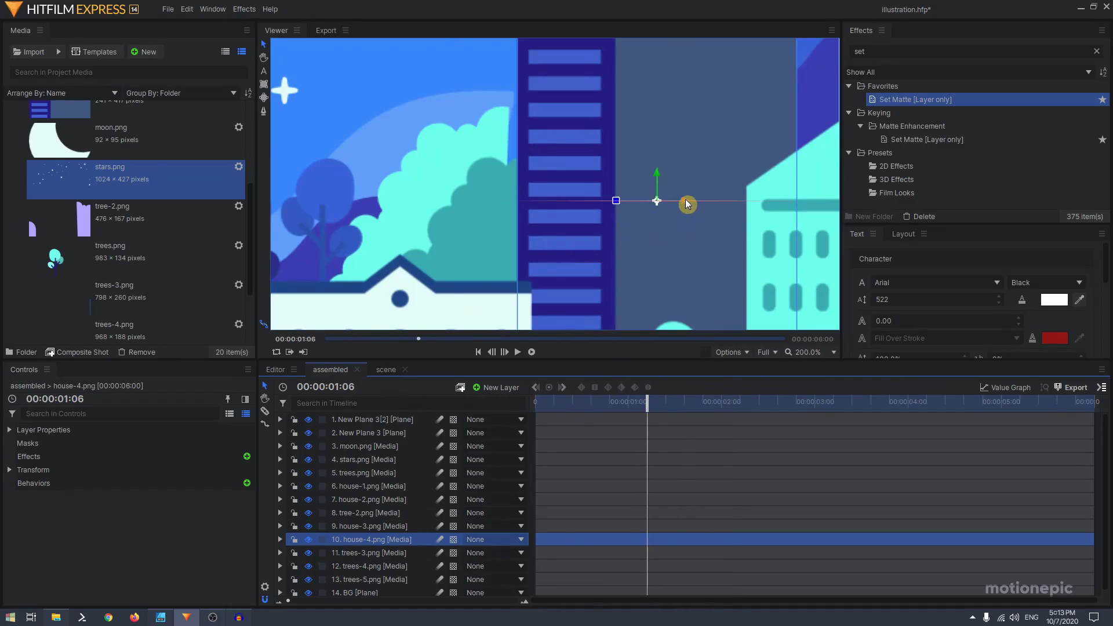
drag(685, 199, 671, 203)
scroll(610, 207, down, 3)
scroll(610, 207, down, 1)
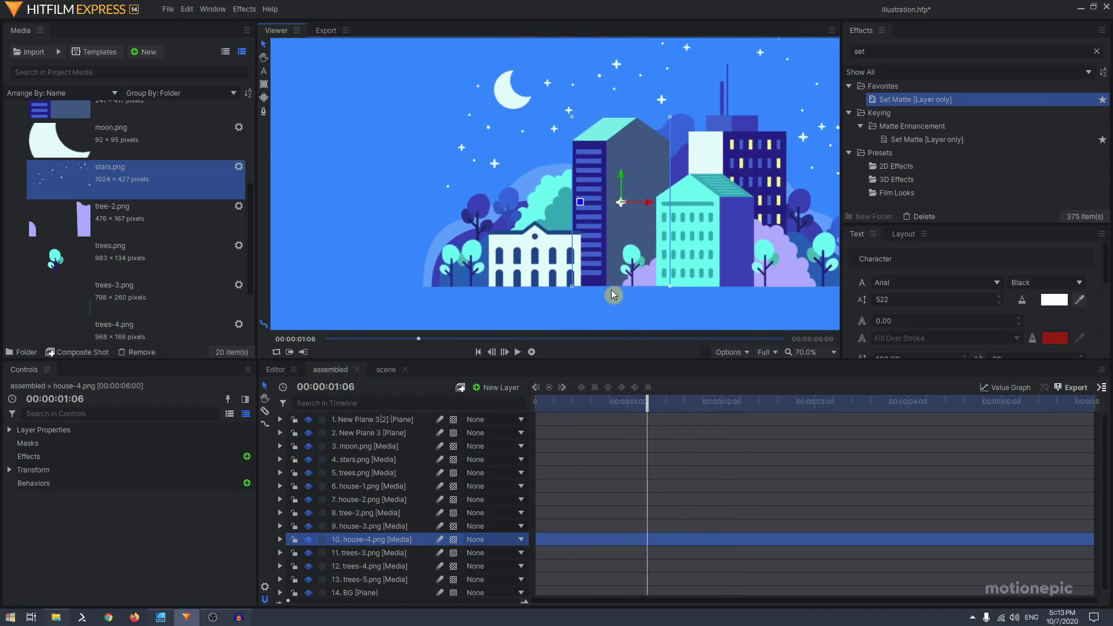
click(614, 322)
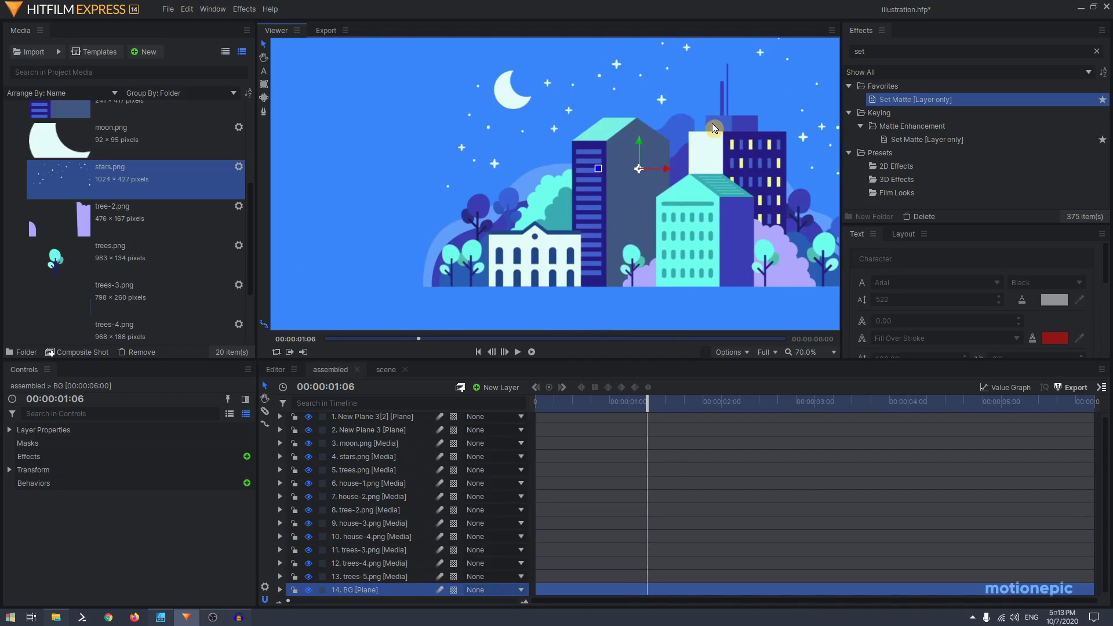
- Move house-3.png slightly left at 00:00:01:06 to cover the cut edge of the hill behind it
scroll(712, 123, up, 5)
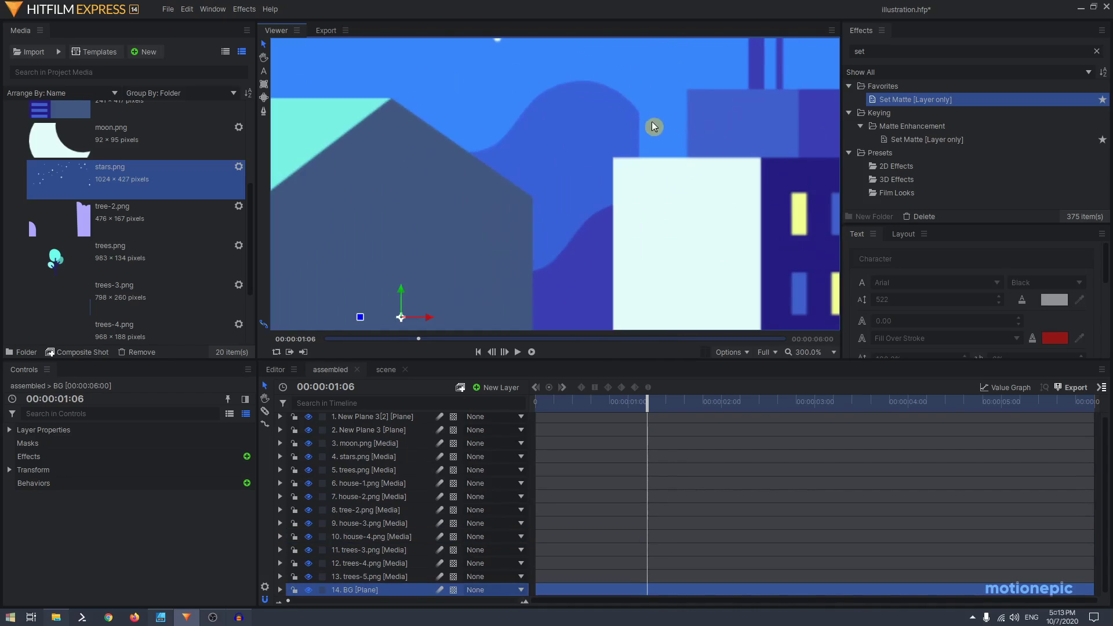
scroll(634, 114, down, 5)
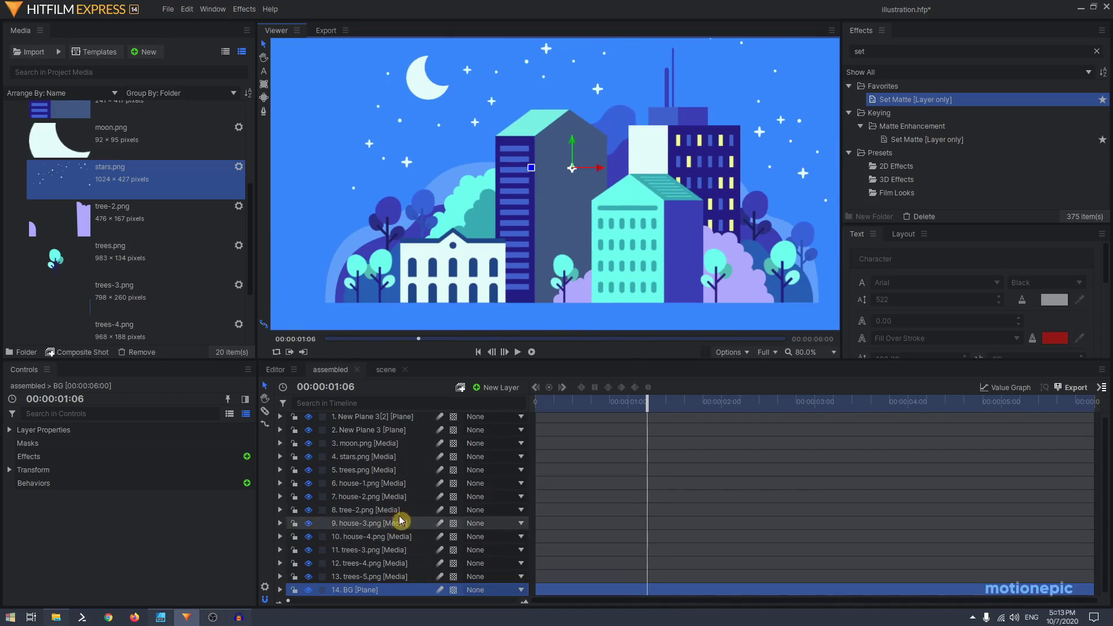
click(375, 497)
click(374, 485)
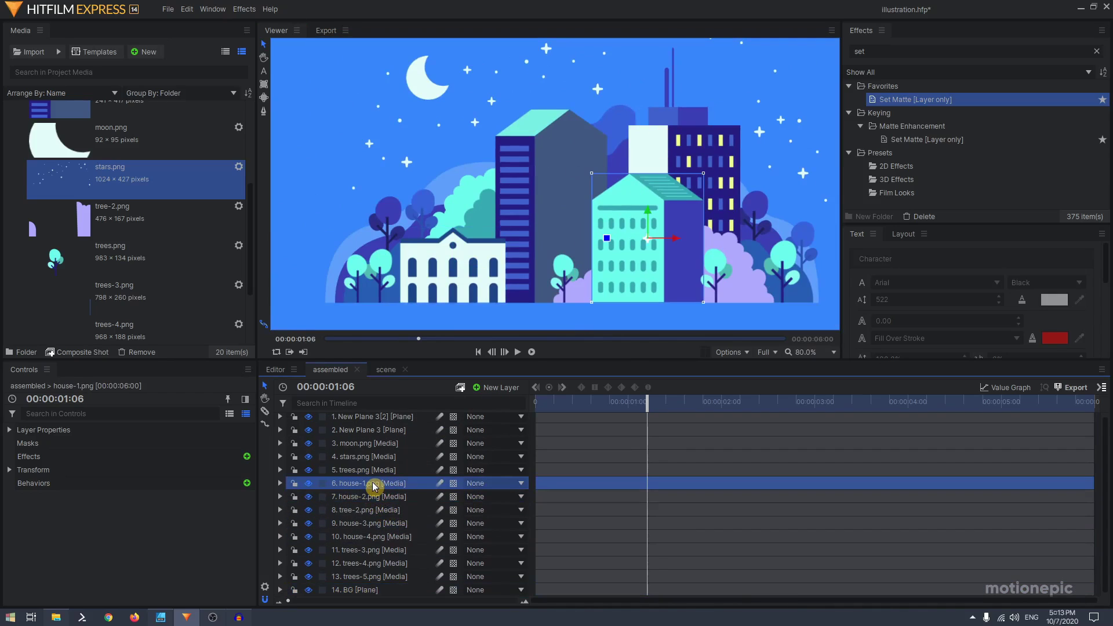
click(375, 525)
scroll(650, 112, up, 1)
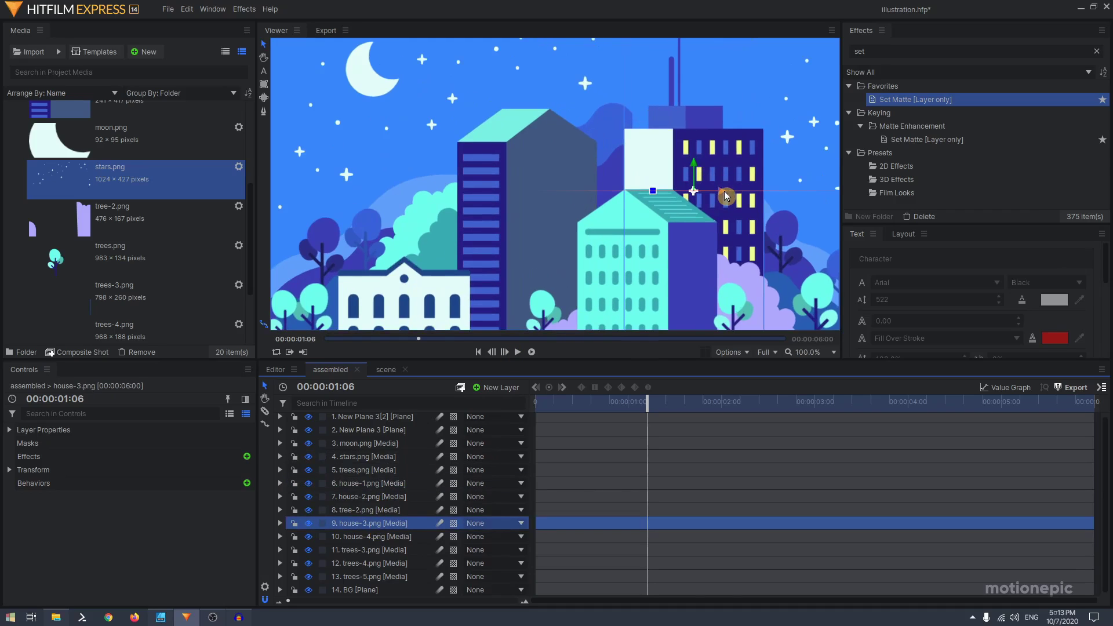
drag(725, 190, 708, 190)
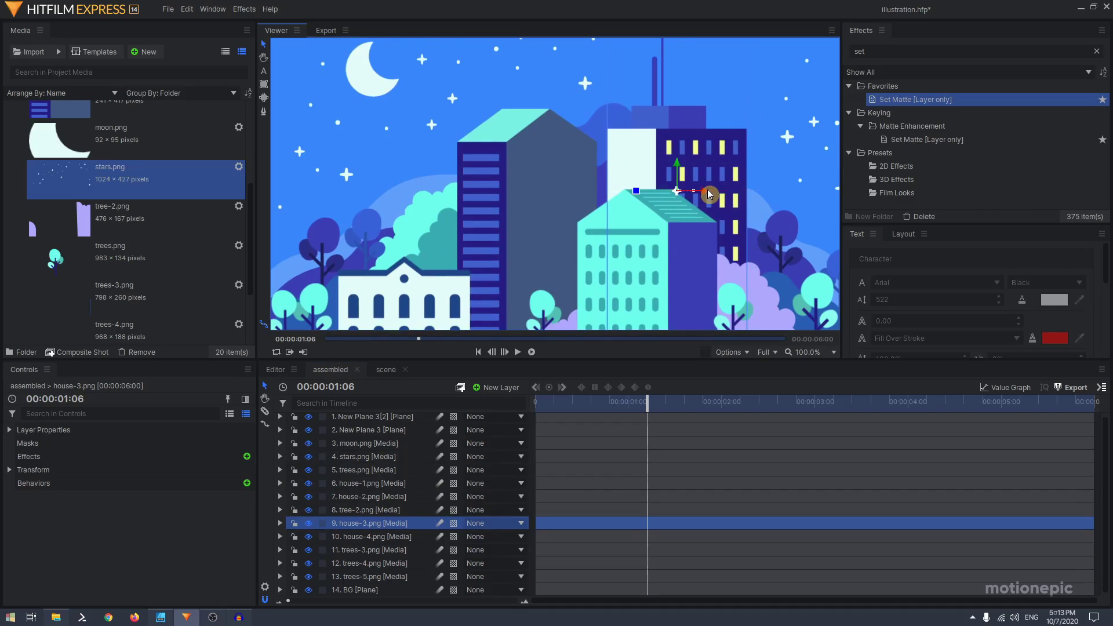
scroll(777, 240, down, 2)
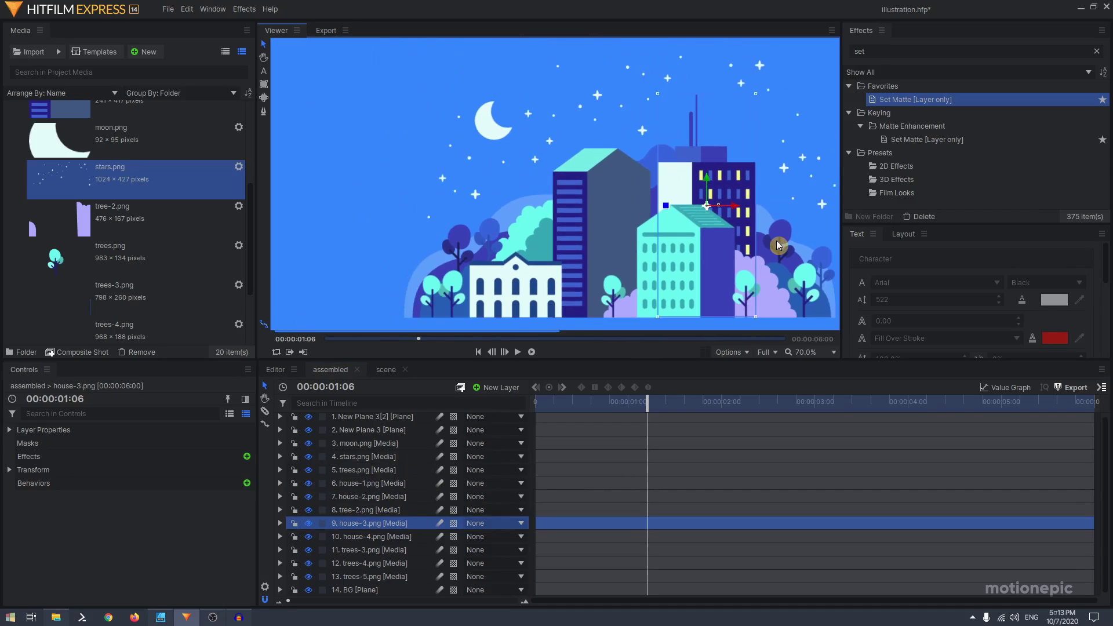
click(652, 326)
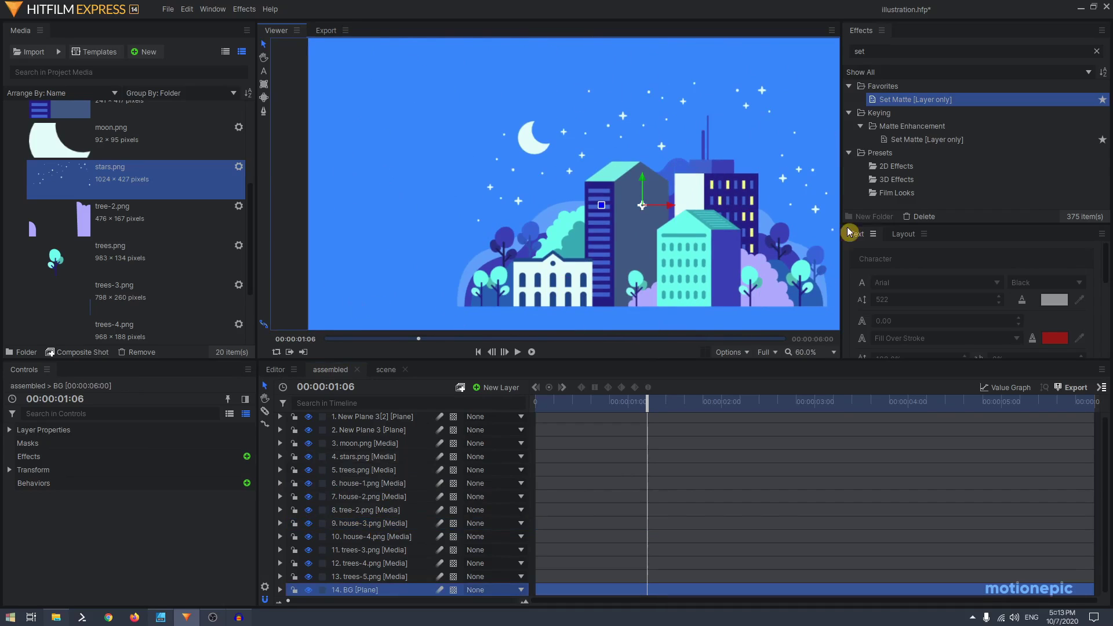
- Compare the assembled city in HitFilm with the original illustration in Affinity Designer
scroll(677, 241, up, 1)
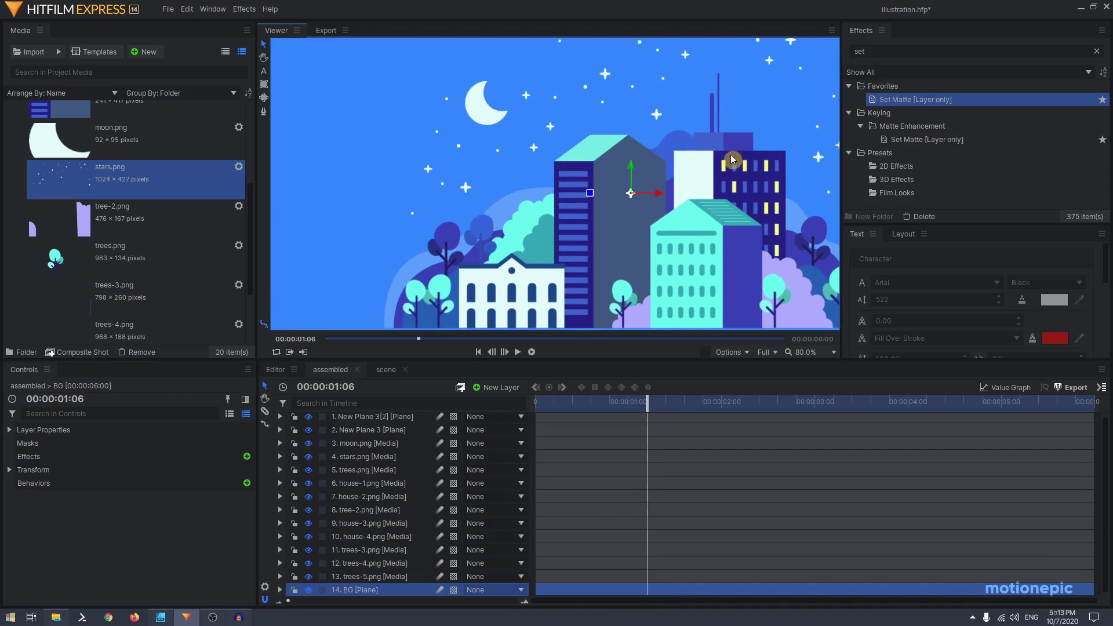
scroll(732, 158, down, 1)
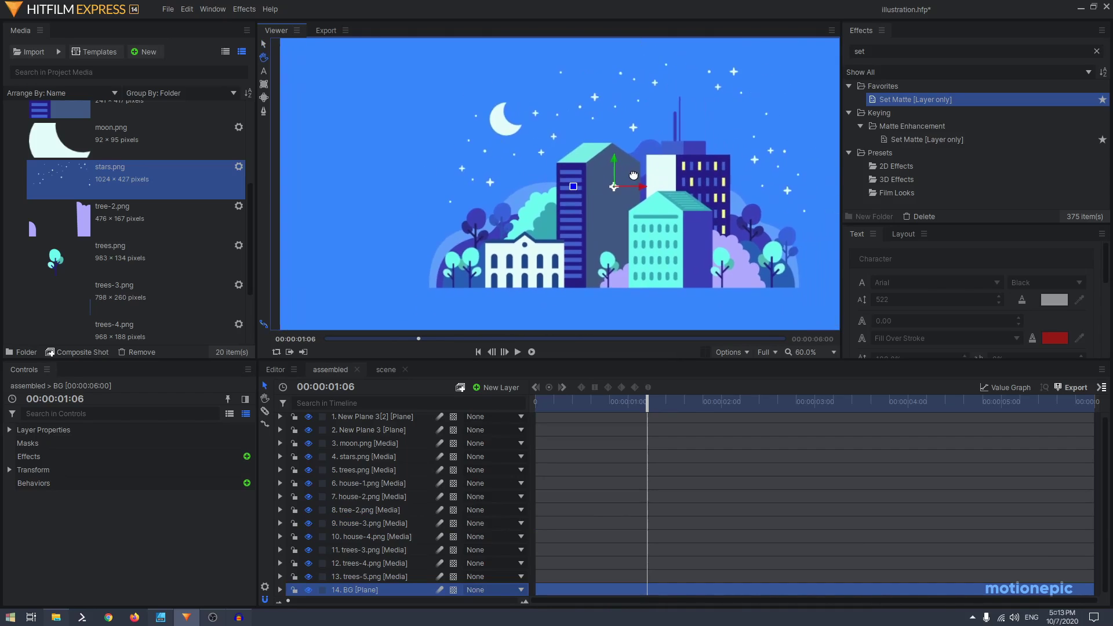
key(alt+Tab)
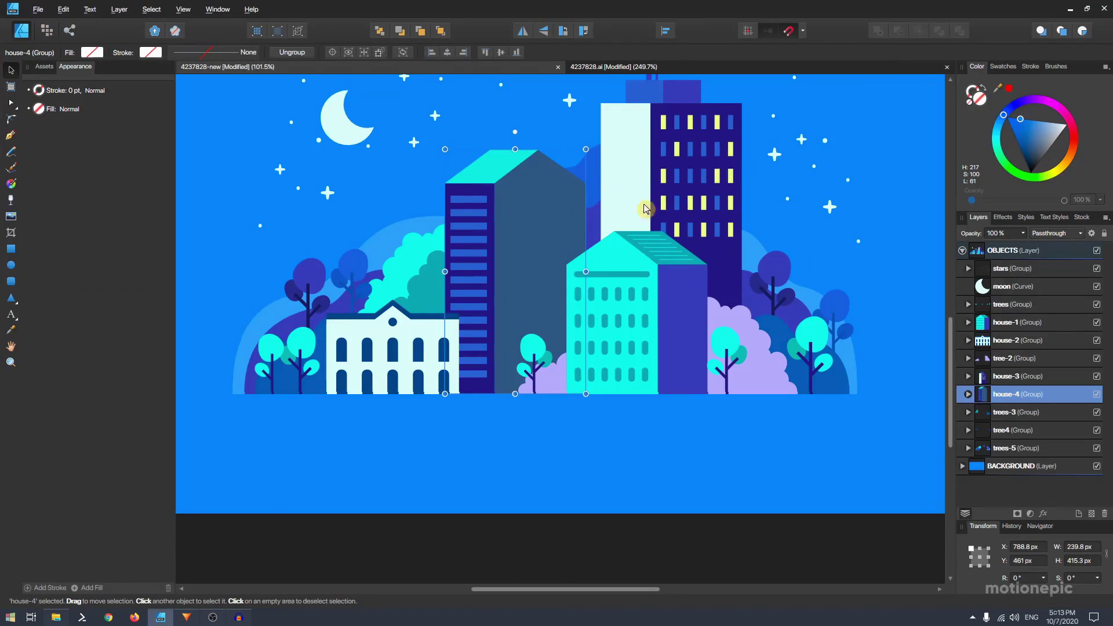
key(alt+Tab)
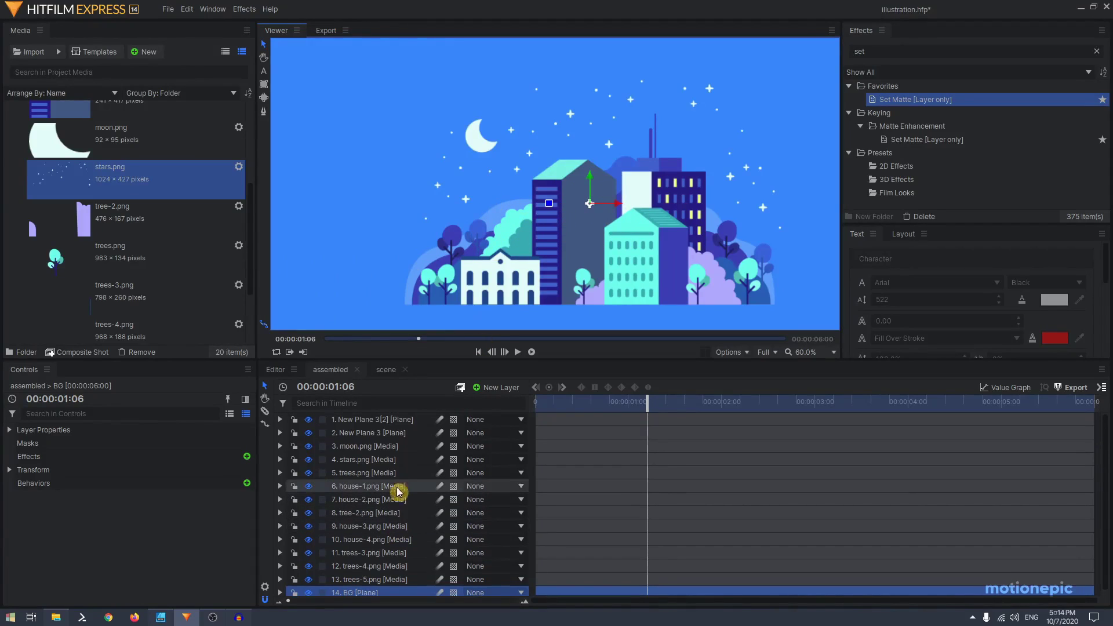
scroll(398, 490, up, 1)
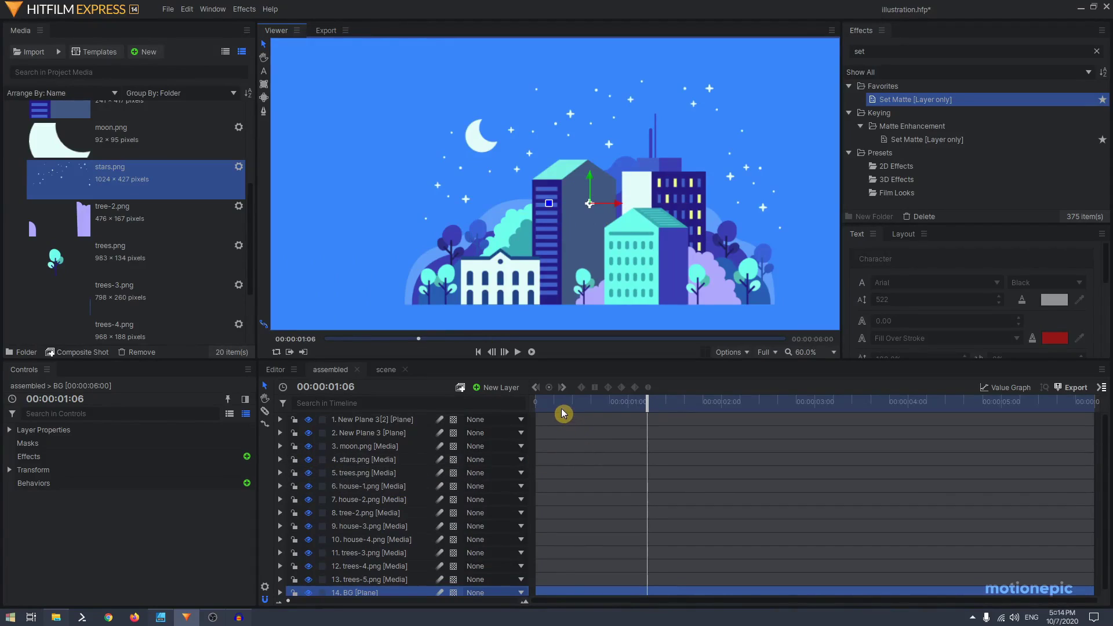
- Filter the timeline by "pos", place the playhead on the keyframes at 00:00:01:15, and check the layers' position keyframes
drag(560, 412, 522, 410)
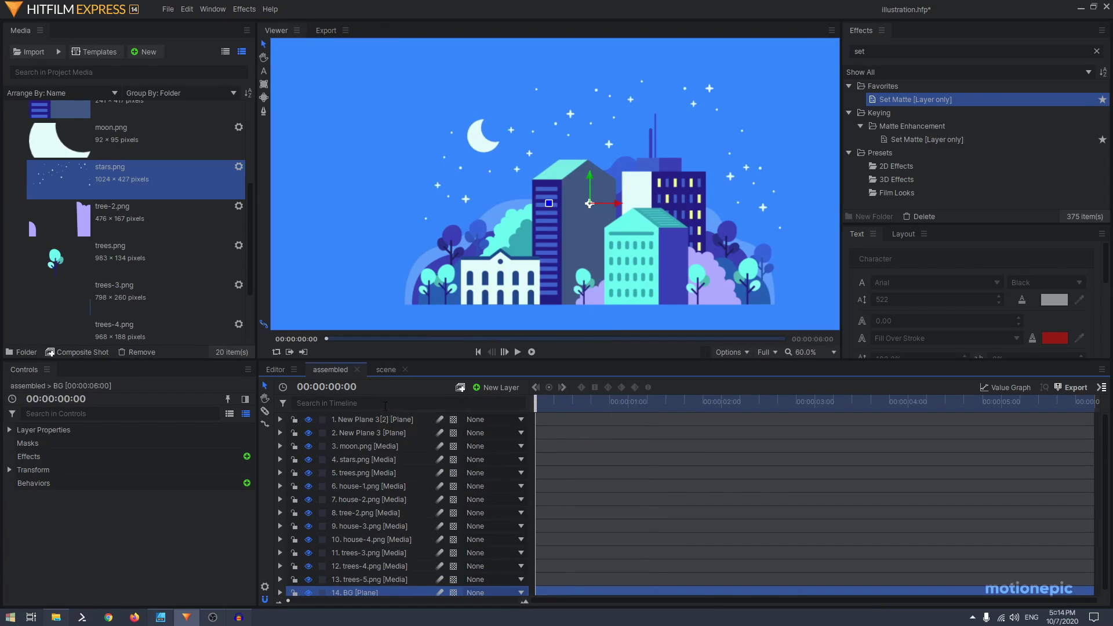
click(384, 404)
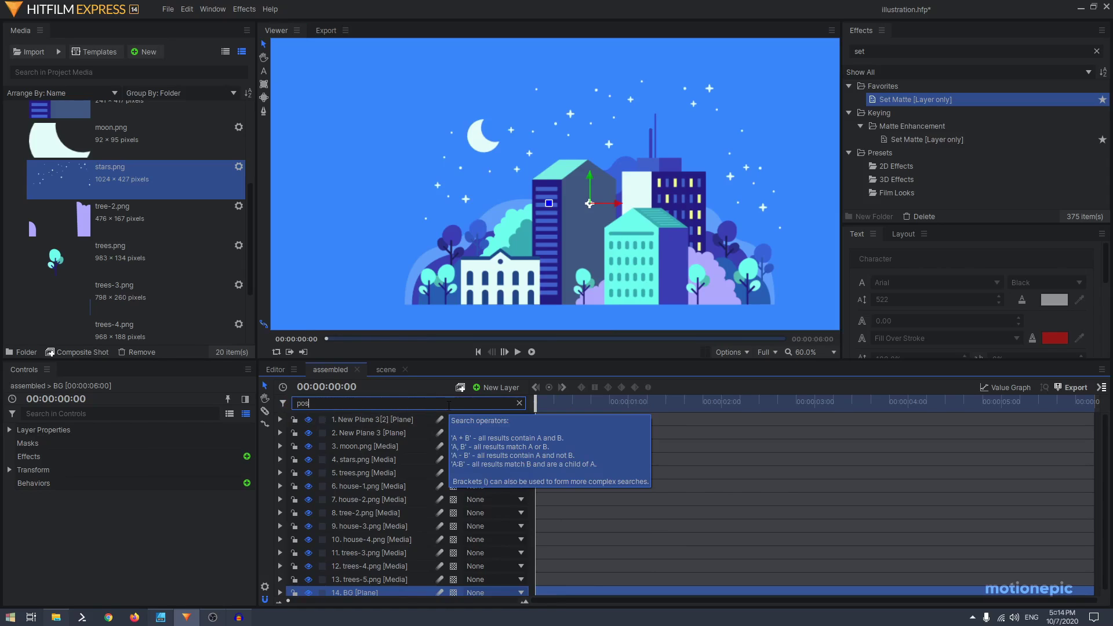
click(679, 546)
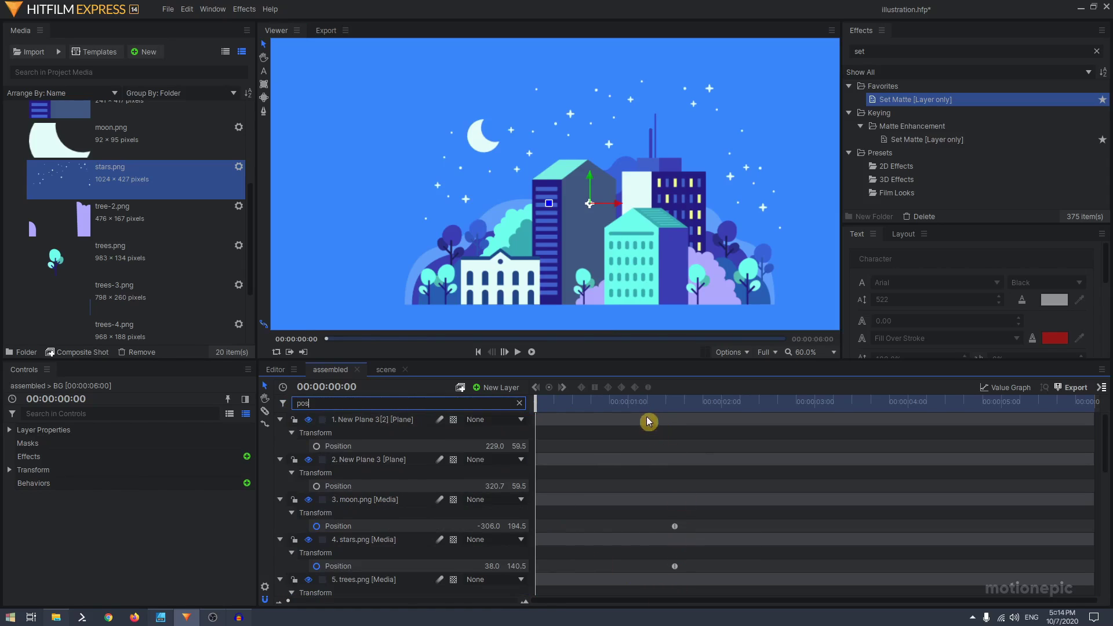
drag(636, 405, 675, 410)
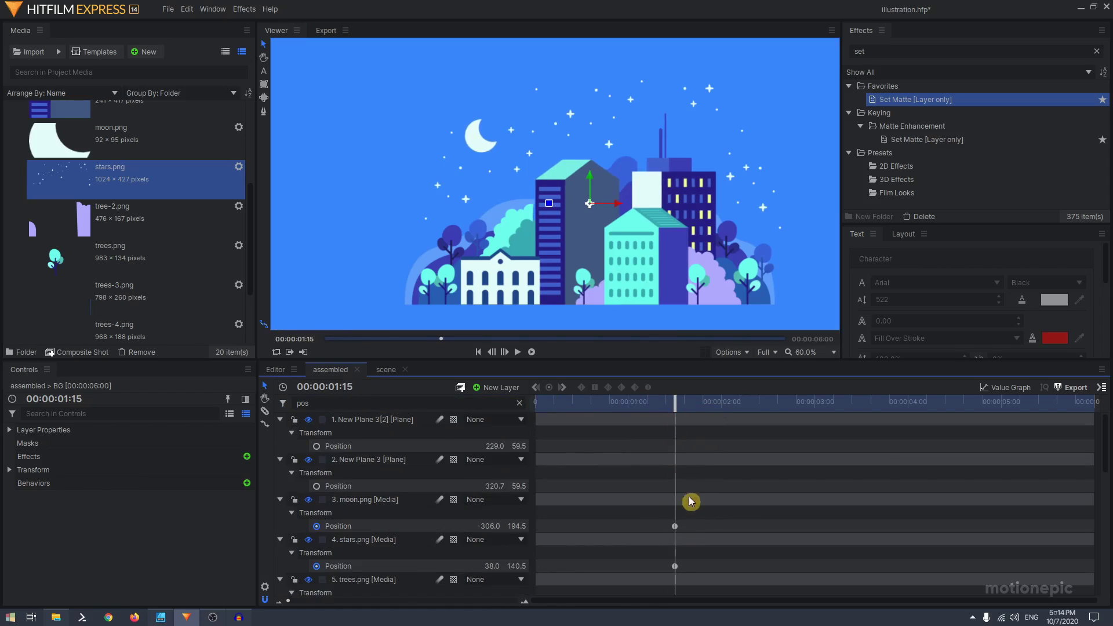
scroll(690, 498, down, 8)
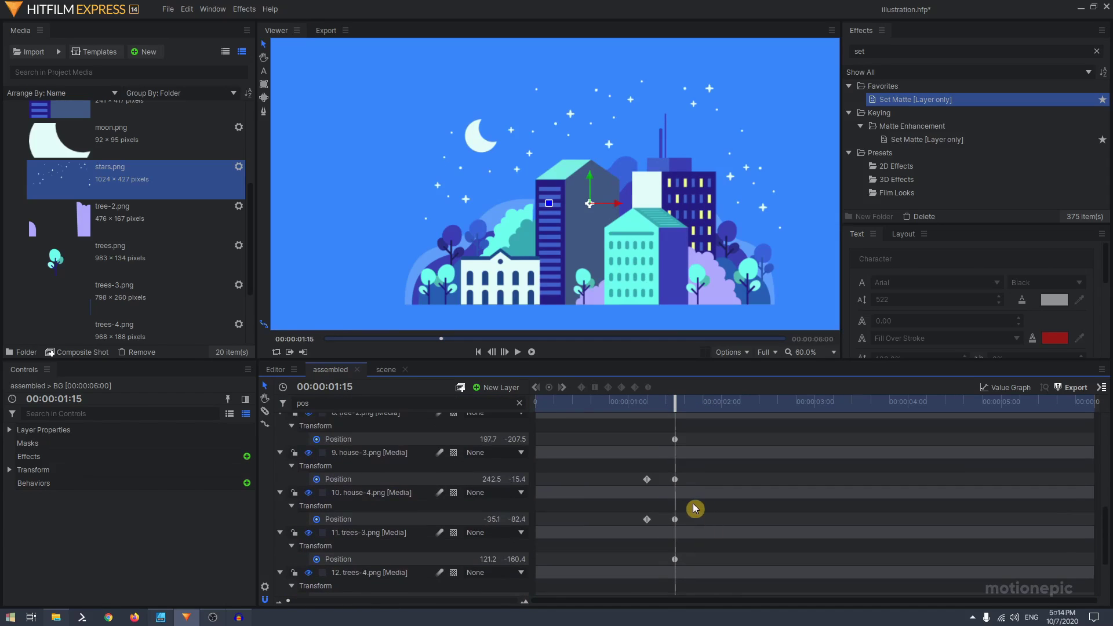
scroll(695, 510, up, 7)
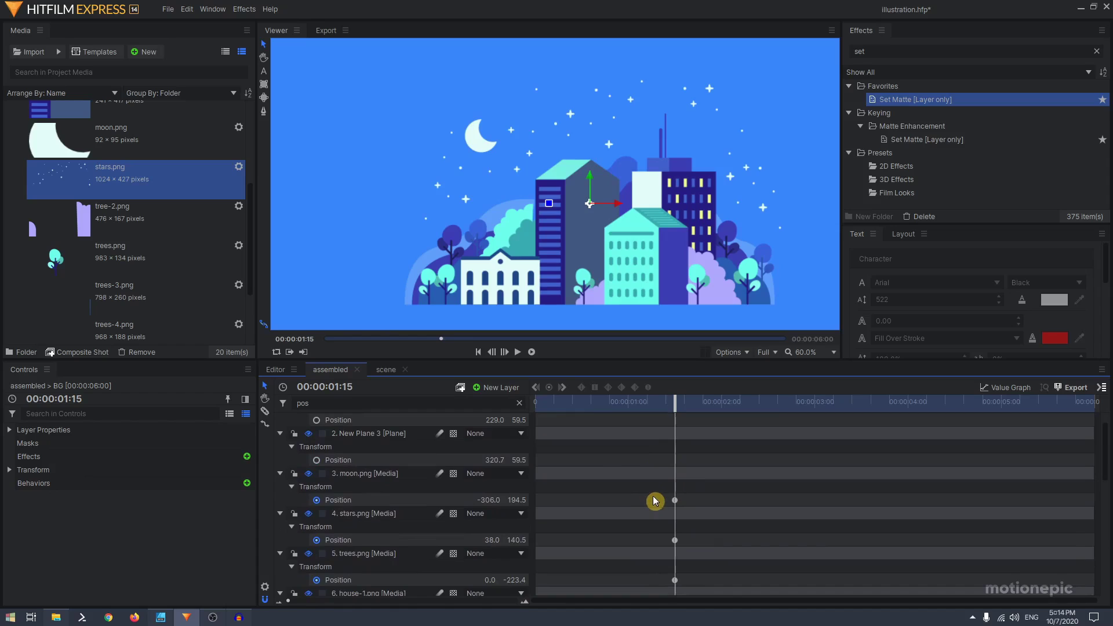
- Try to delete the position keyframes at 00:00:01:15 on all keyframed layers, and undo the deletion
drag(658, 495, 688, 610)
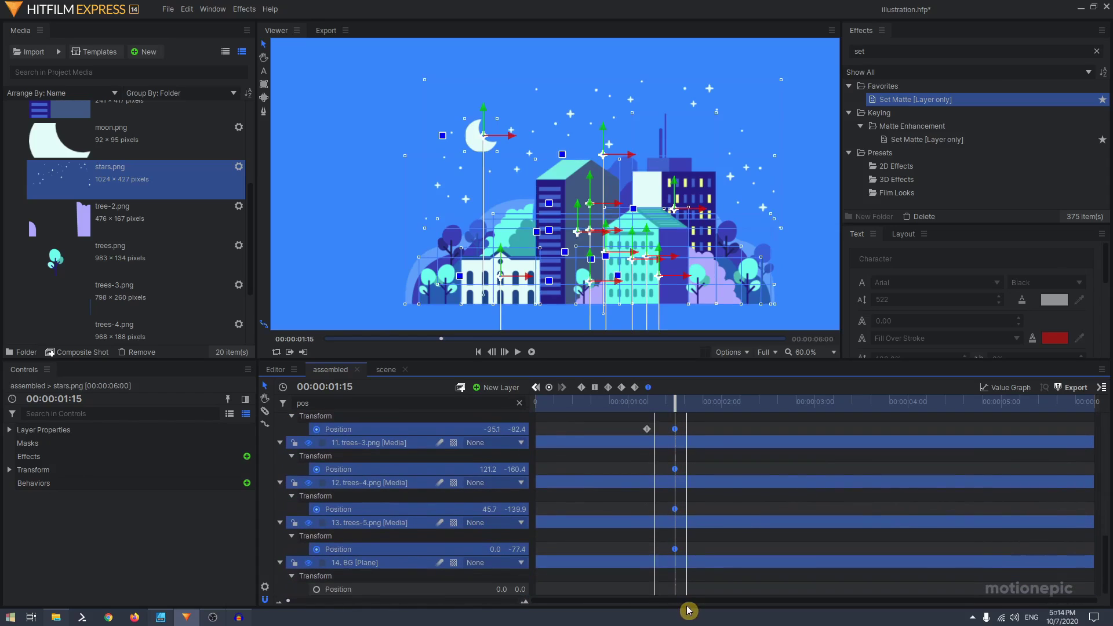
key(Delete)
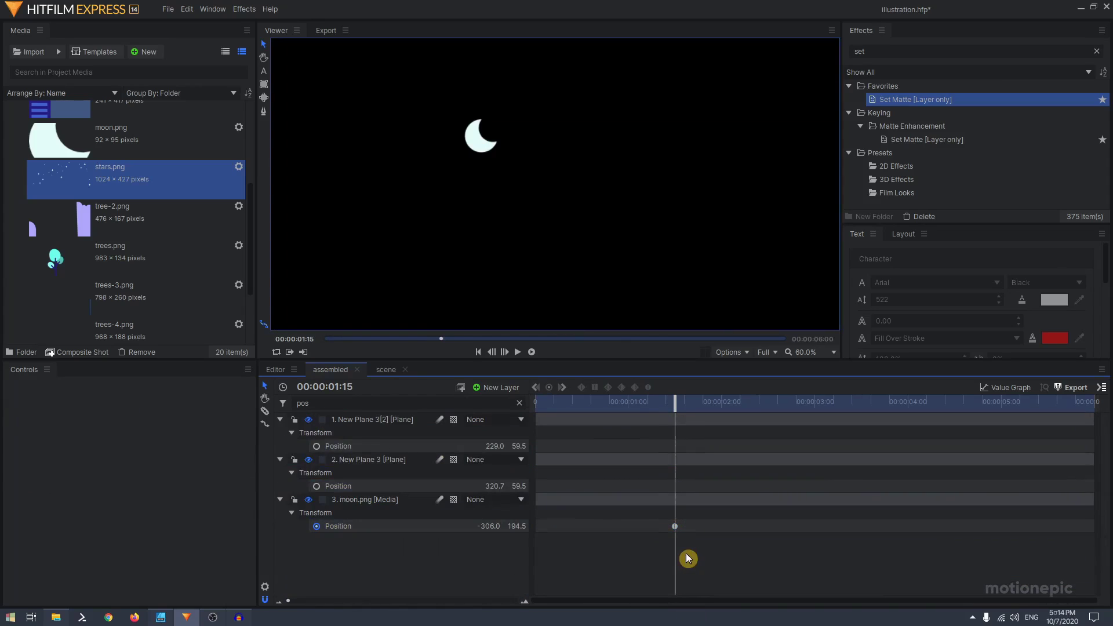
key(ctrl+z)
scroll(684, 522, down, 2)
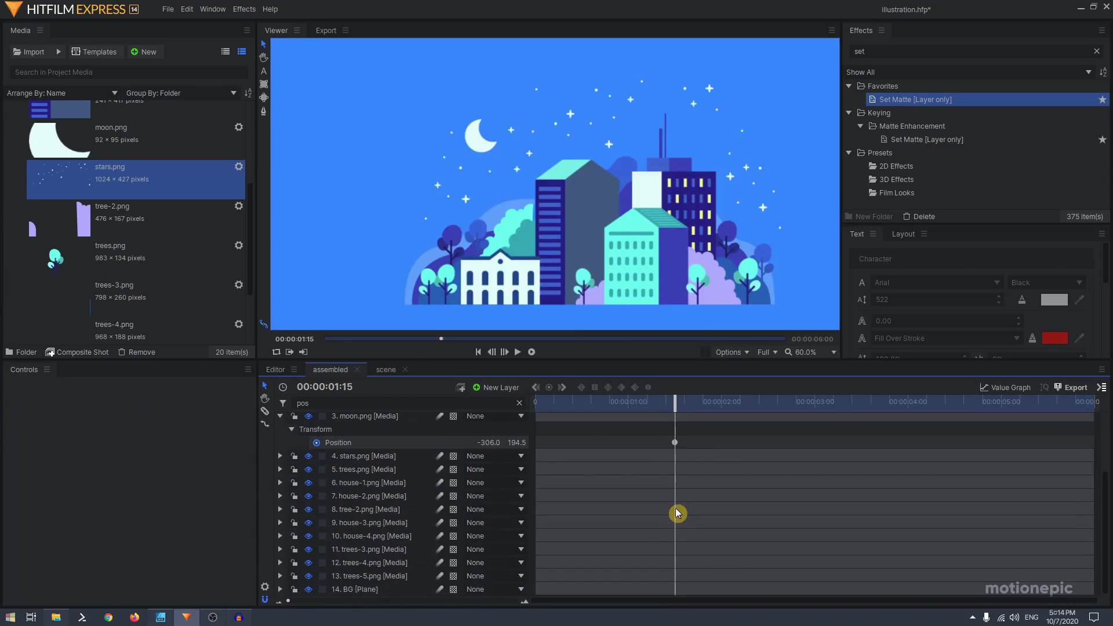
- Filter the timeline by "posi" and remove all position keyframes from the layers moon.png through trees-5.png in one go
click(389, 401)
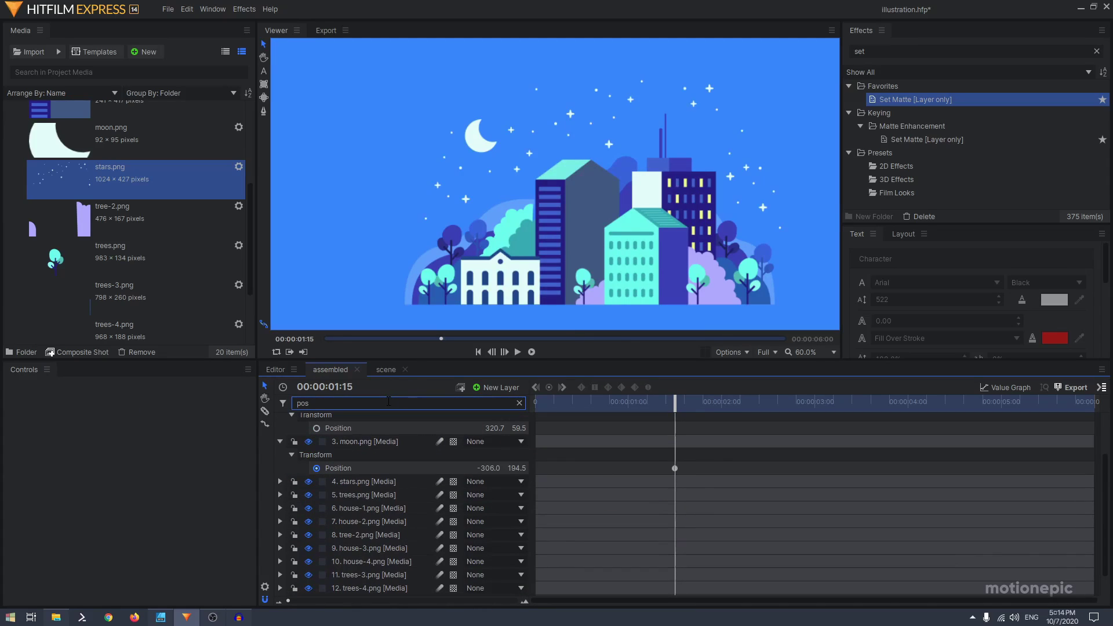
text(i)
click(656, 464)
click(676, 467)
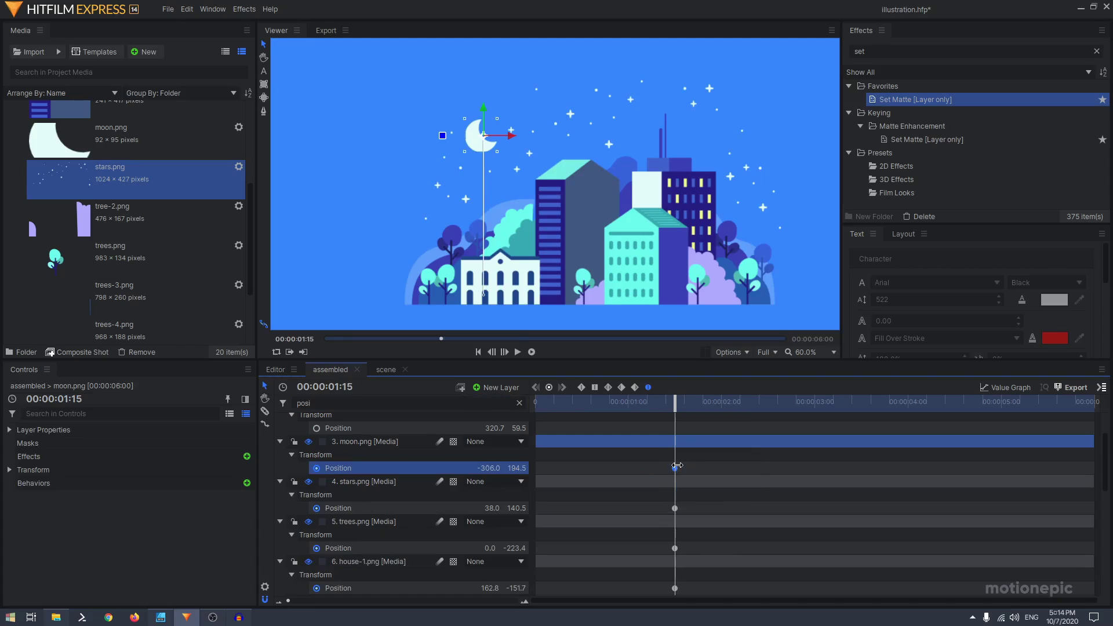
ctrl+click(364, 510)
ctrl+click(373, 548)
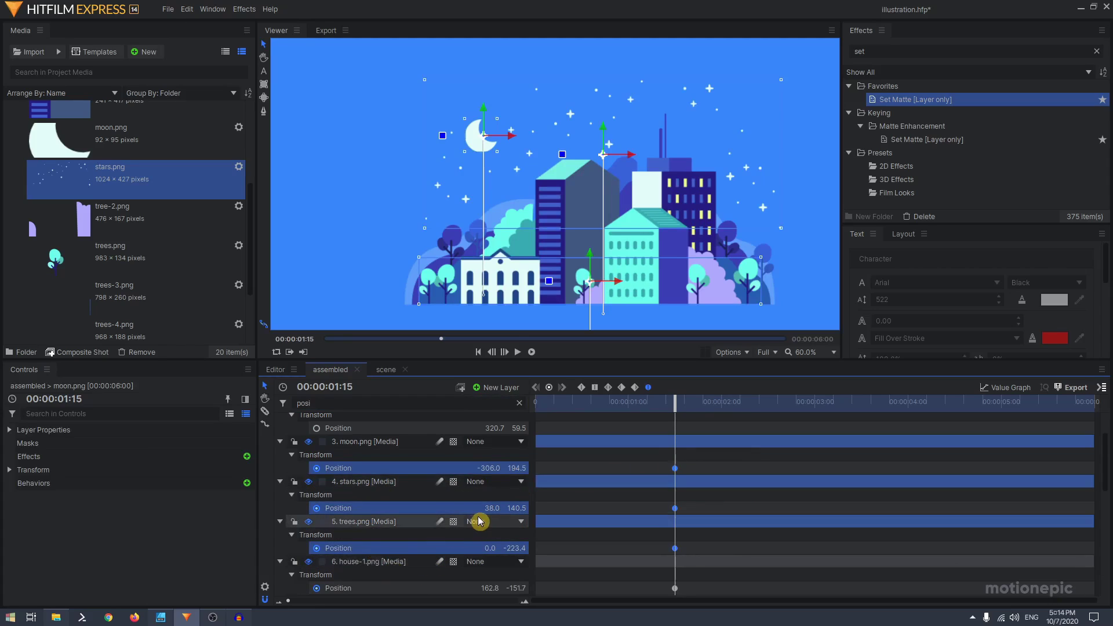
scroll(377, 539, down, 2)
ctrl+click(395, 512)
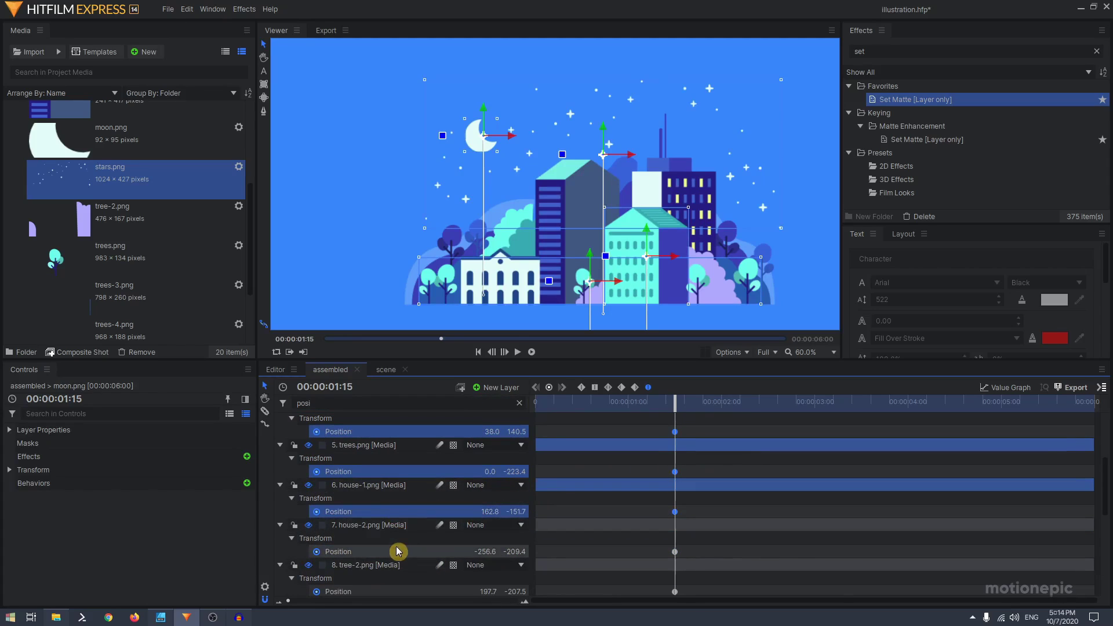
ctrl+click(480, 528)
scroll(478, 530, down, 3)
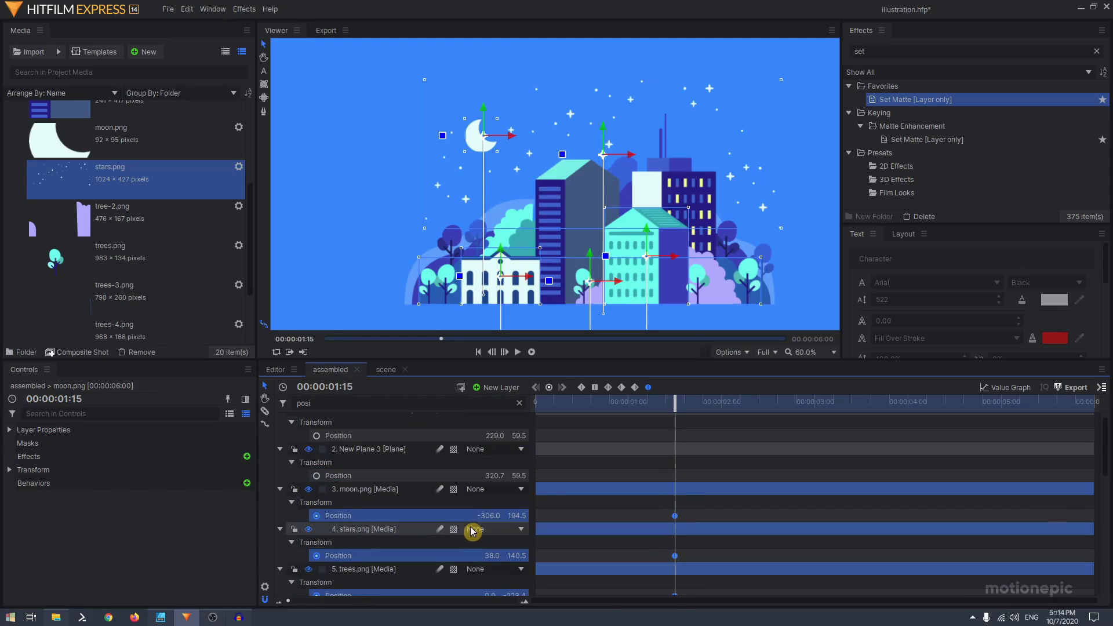
ctrl+click(441, 534)
ctrl+click(415, 572)
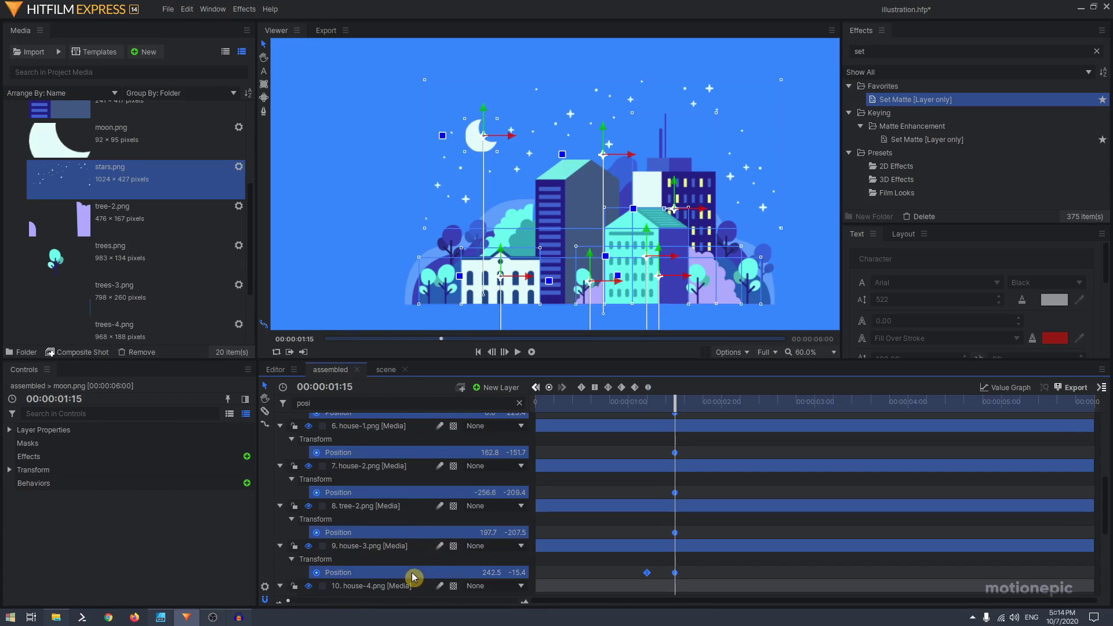
scroll(463, 548, down, 3)
scroll(463, 548, down, 3)
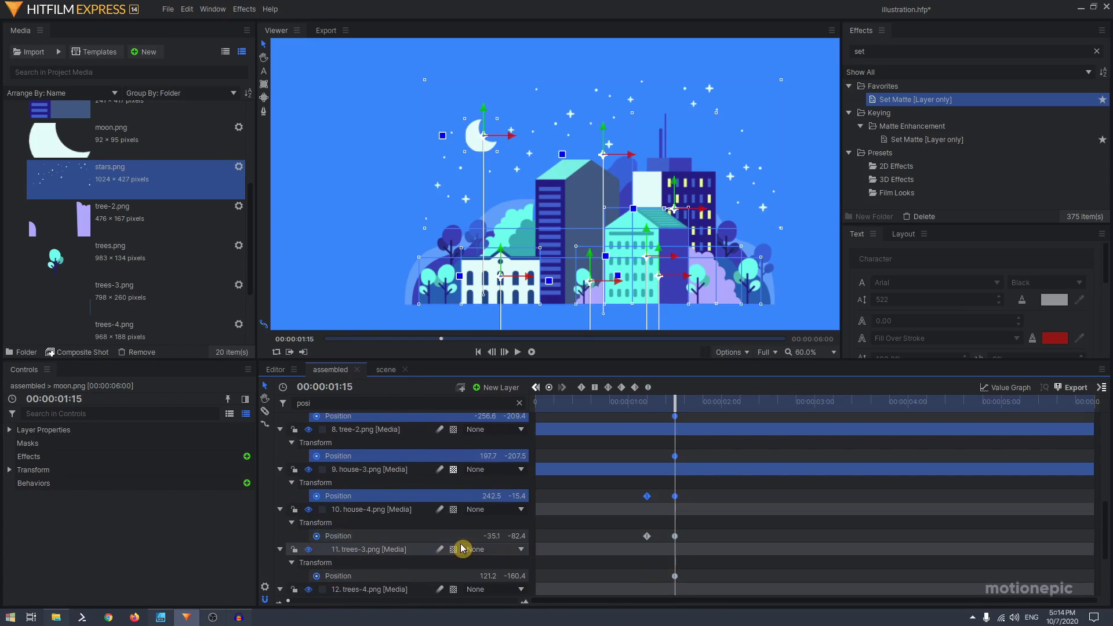
ctrl+click(399, 537)
ctrl+click(403, 574)
scroll(426, 545, down, 3)
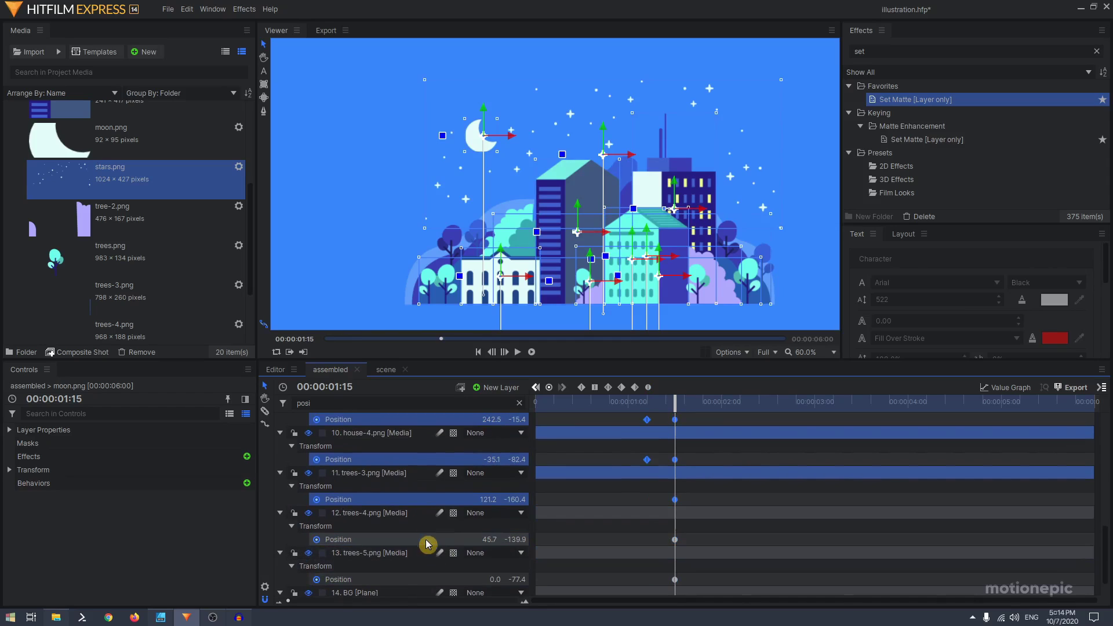
ctrl+click(413, 544)
scroll(414, 545, down, 2)
ctrl+click(403, 546)
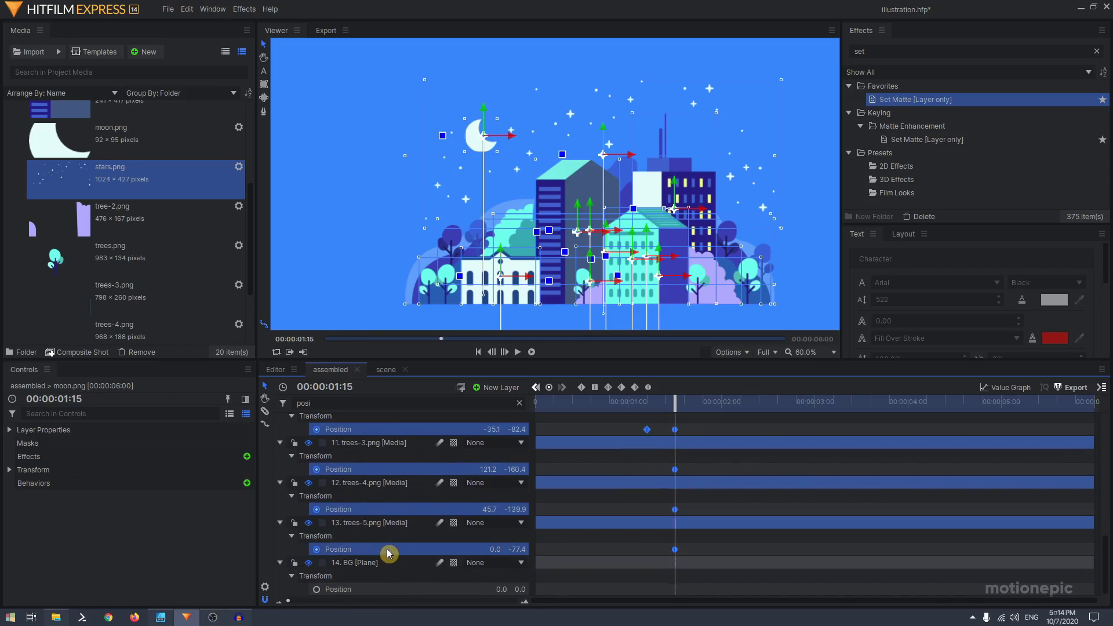
right_click(675, 549)
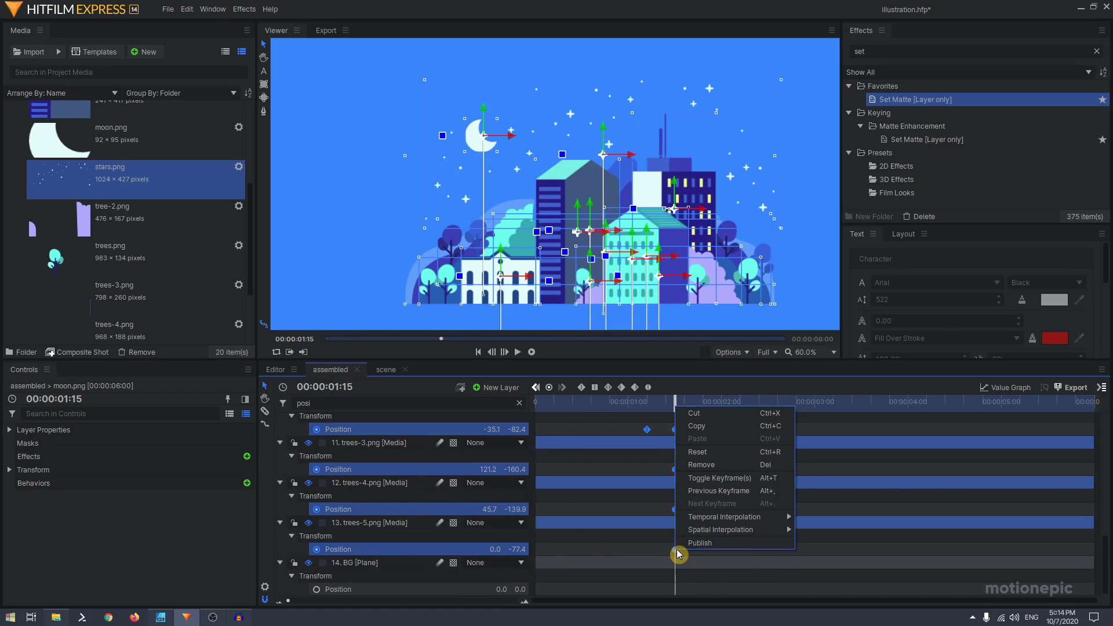
click(703, 464)
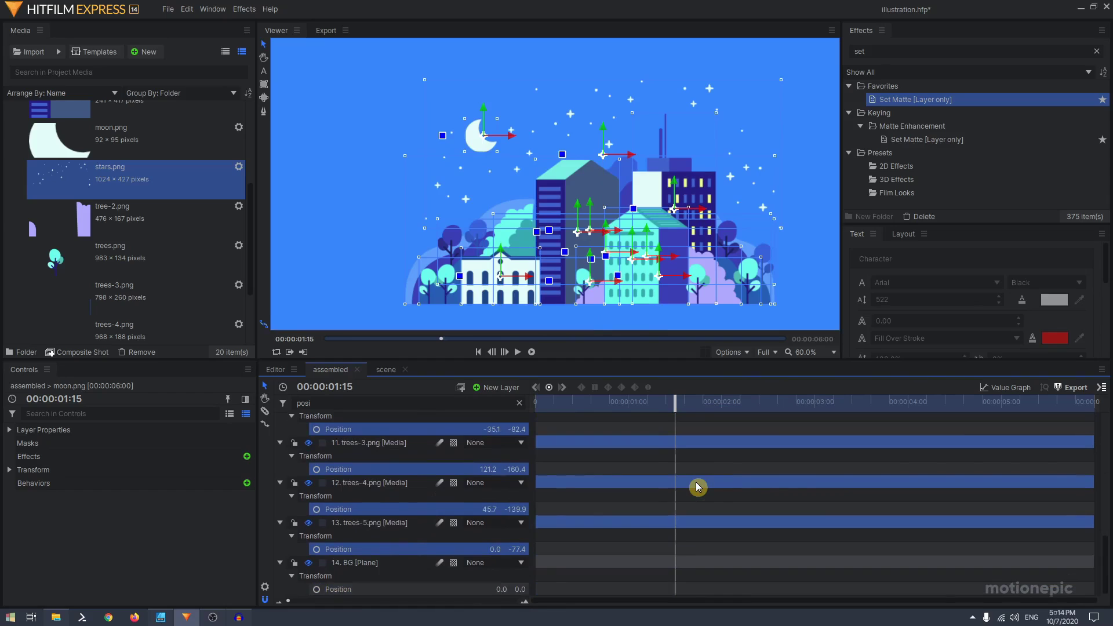
scroll(698, 487, up, 8)
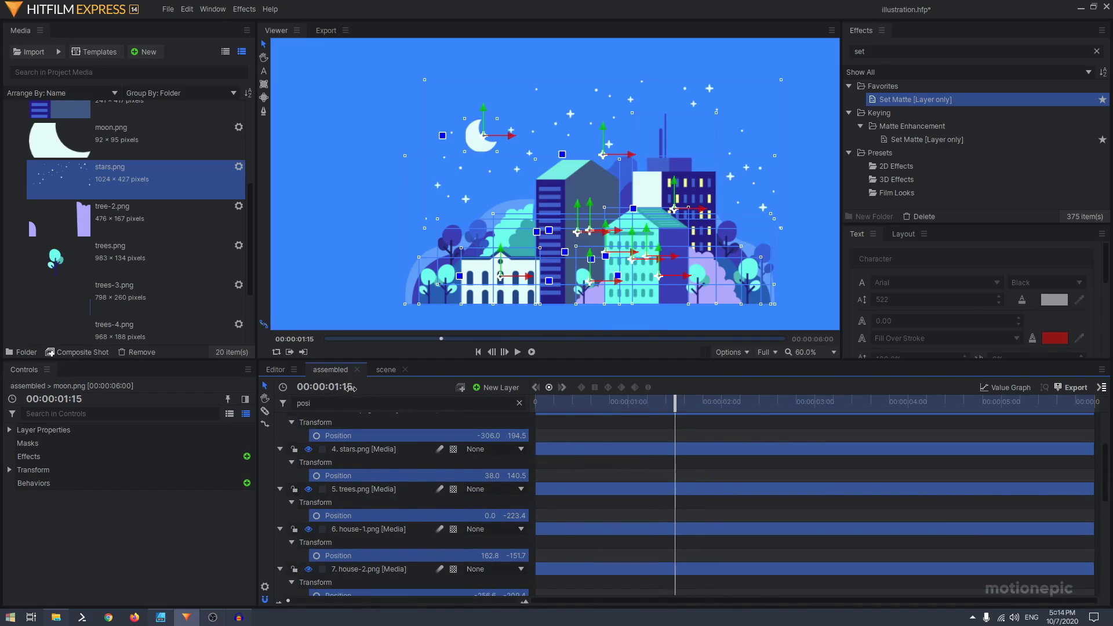
- Clear the timeline filter and delete the two plane layers, New Plane 3[2] and New Plane 3
click(691, 411)
click(520, 403)
click(366, 420)
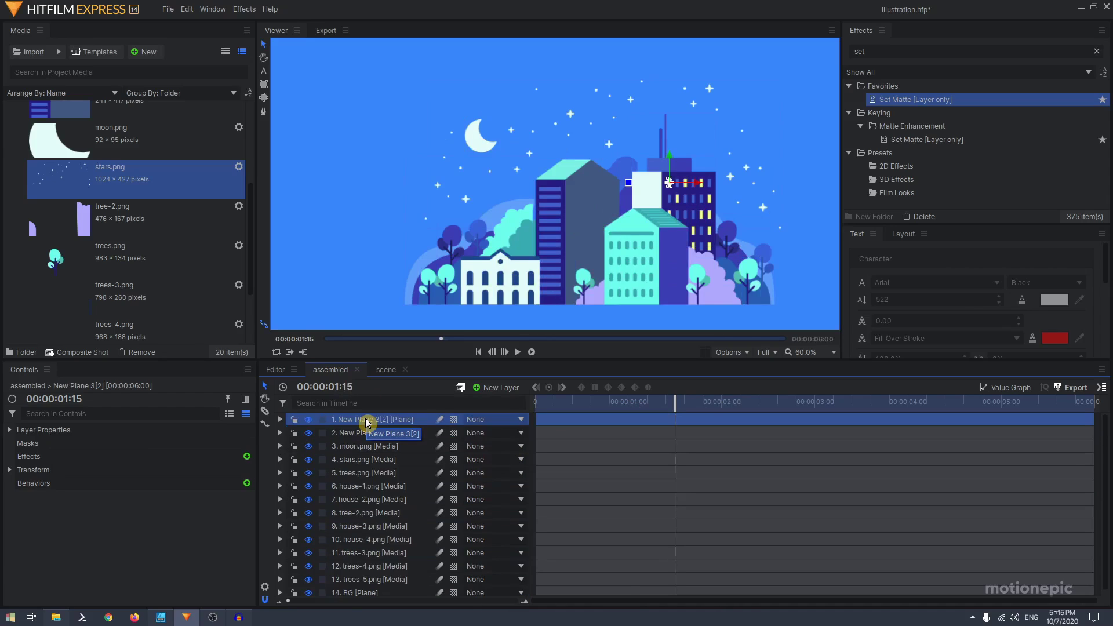
key(Delete)
click(377, 424)
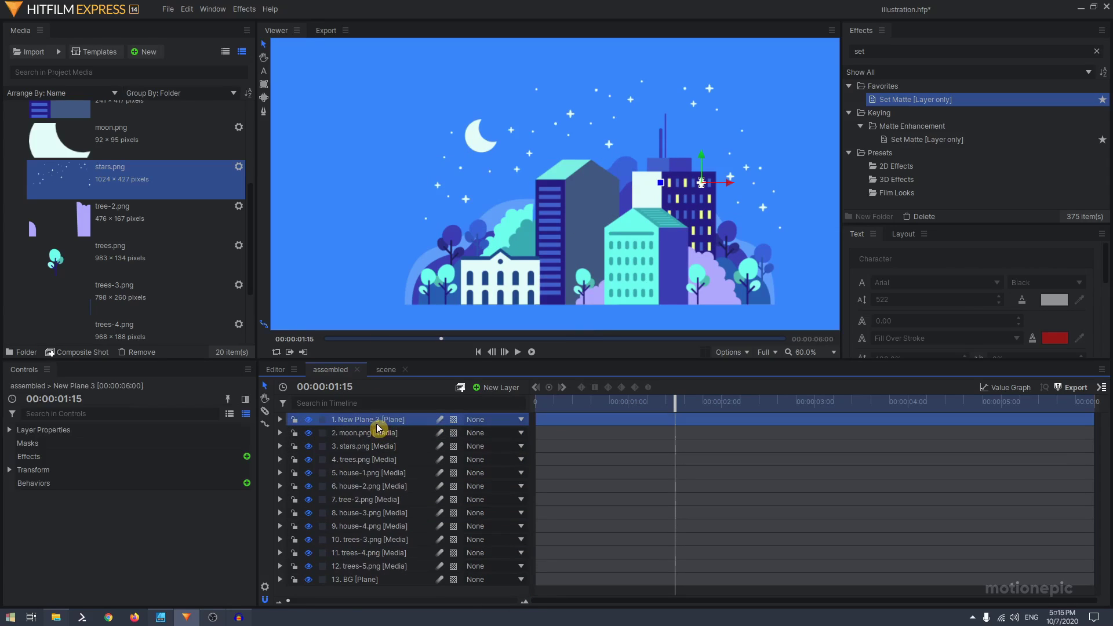
key(Delete)
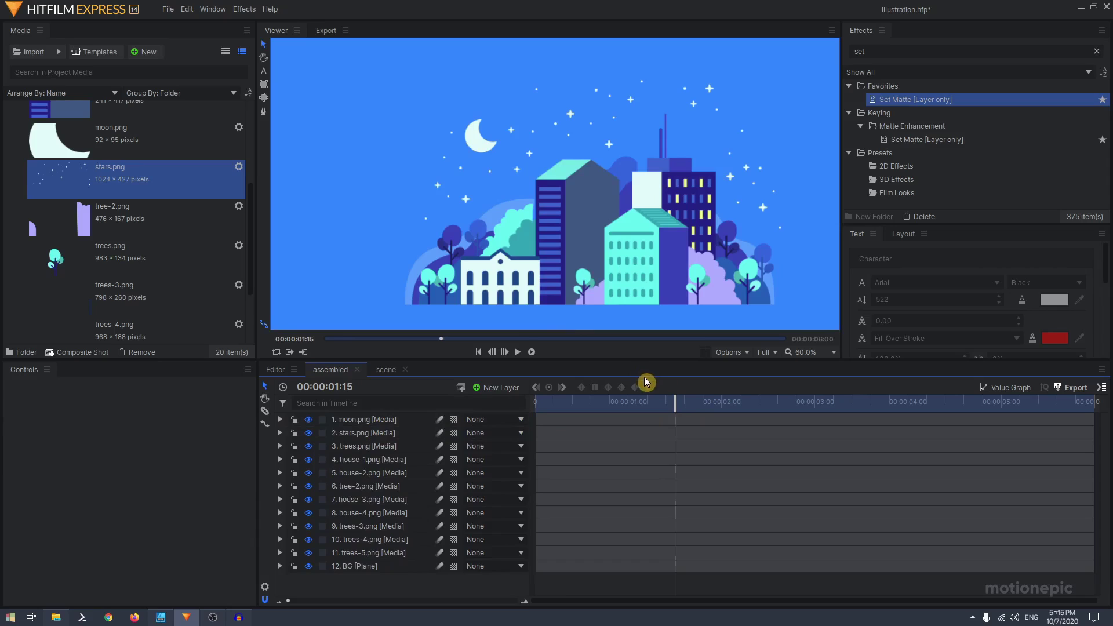
- Filter the timeline by "pos" and add position keyframes at 00:00:01:15 to all layers from moon.png through trees-5.png
click(356, 404)
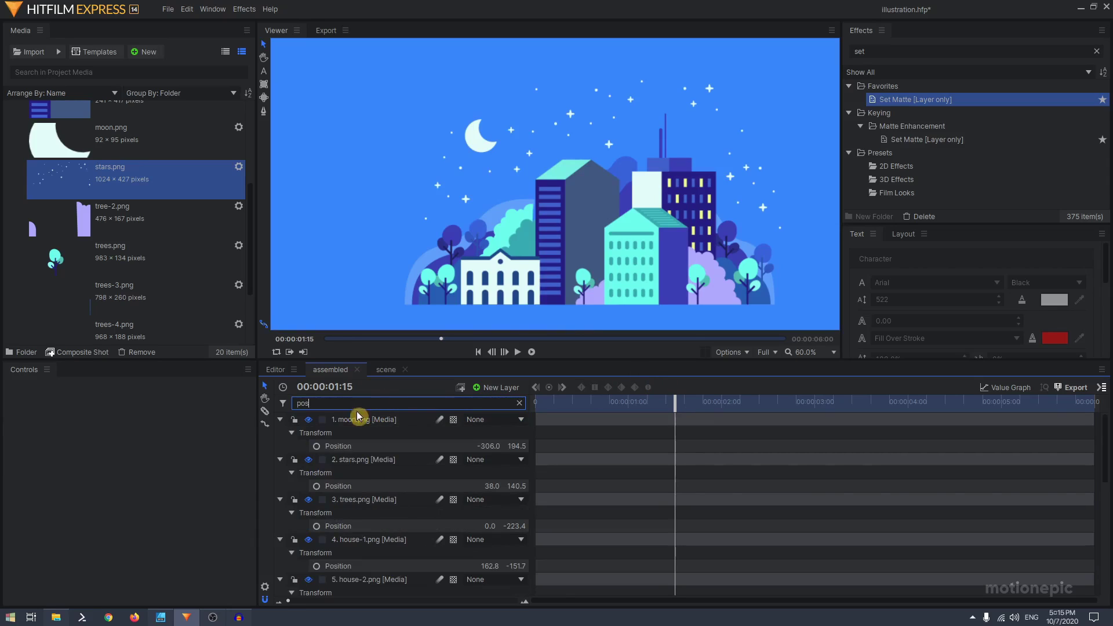
click(370, 445)
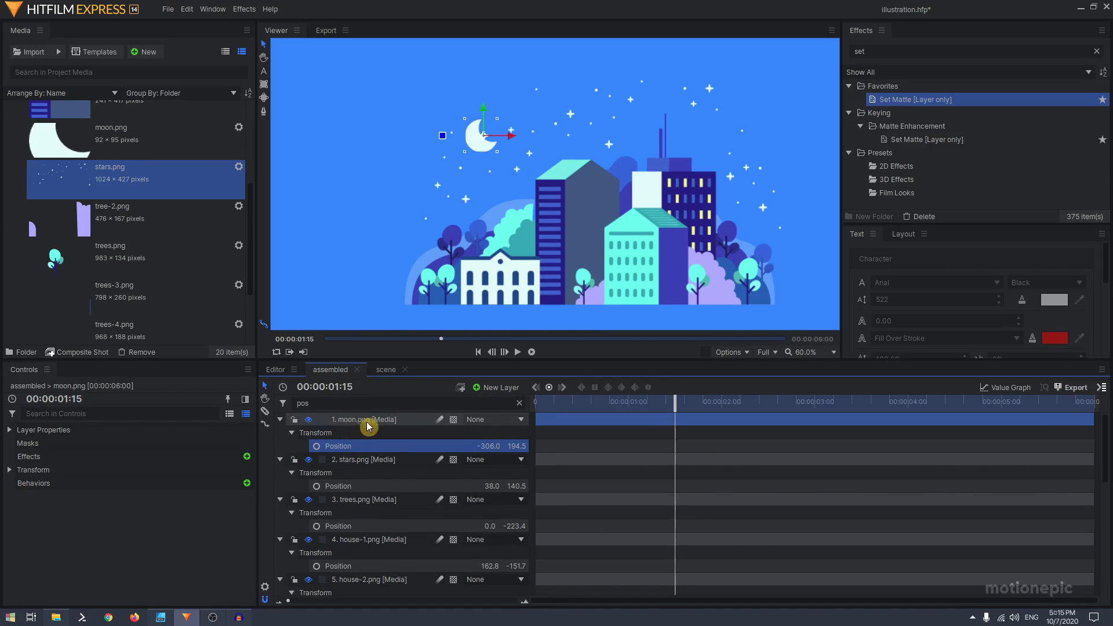
ctrl+click(366, 486)
ctrl+click(365, 526)
ctrl+click(366, 566)
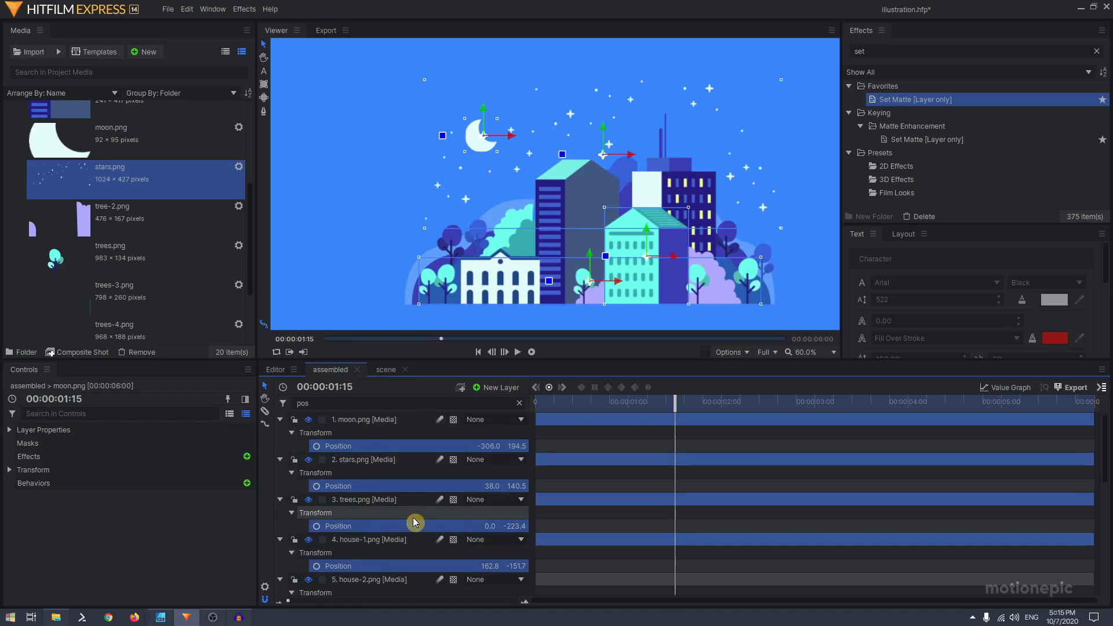
scroll(412, 519, down, 3)
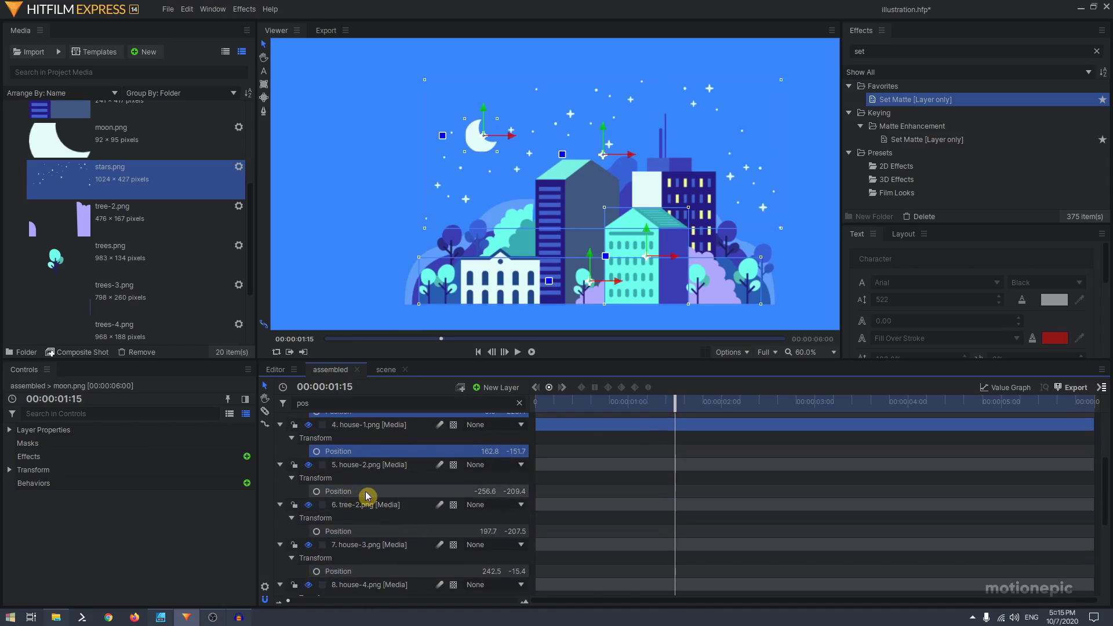
ctrl+click(365, 491)
ctrl+click(372, 531)
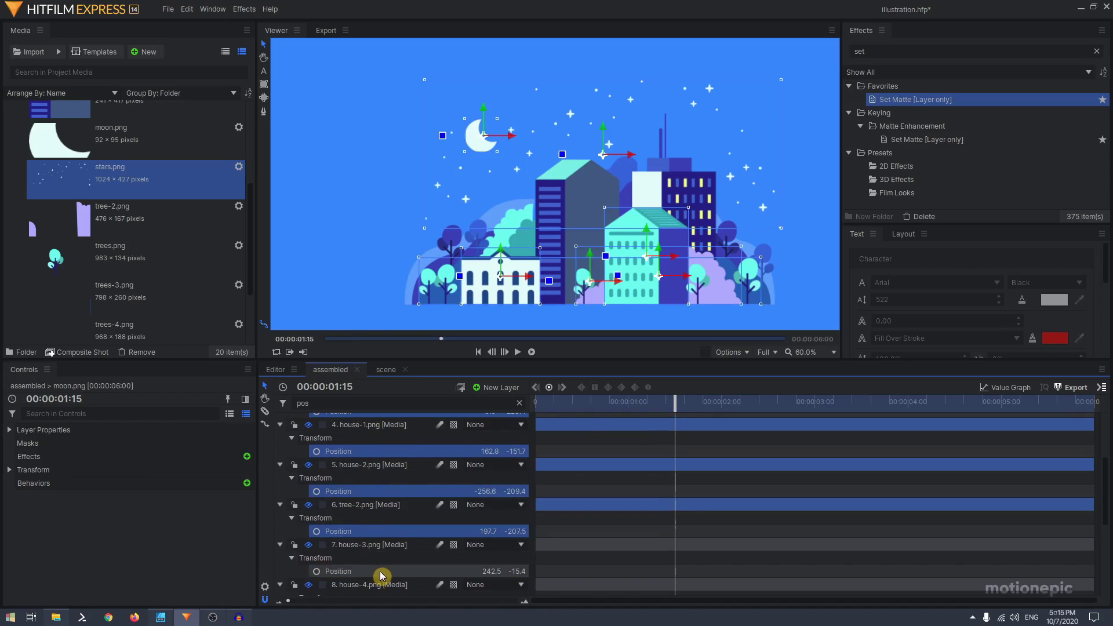
ctrl+click(381, 571)
scroll(447, 540, down, 2)
scroll(446, 540, down, 2)
ctrl+click(373, 499)
ctrl+click(373, 533)
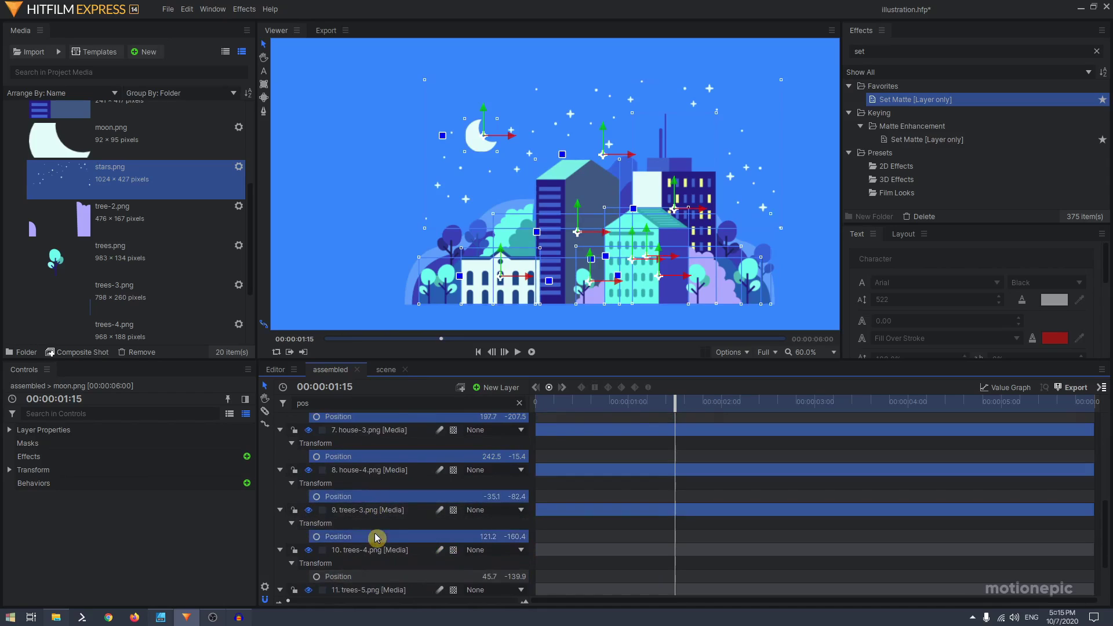
scroll(400, 531, down, 2)
ctrl+click(372, 510)
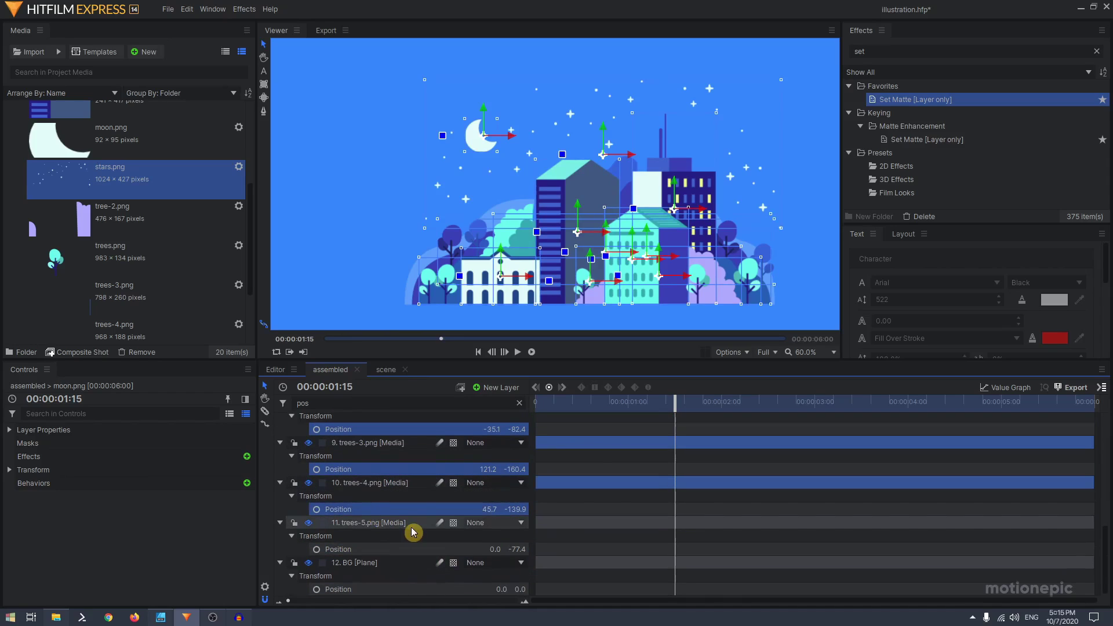
ctrl+click(373, 550)
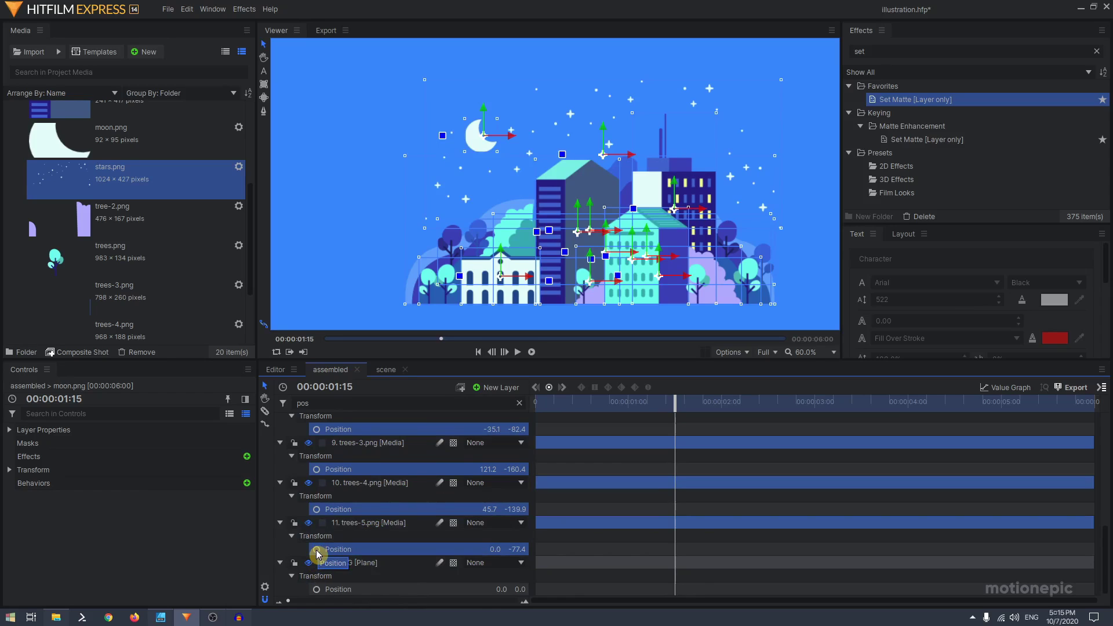
click(549, 389)
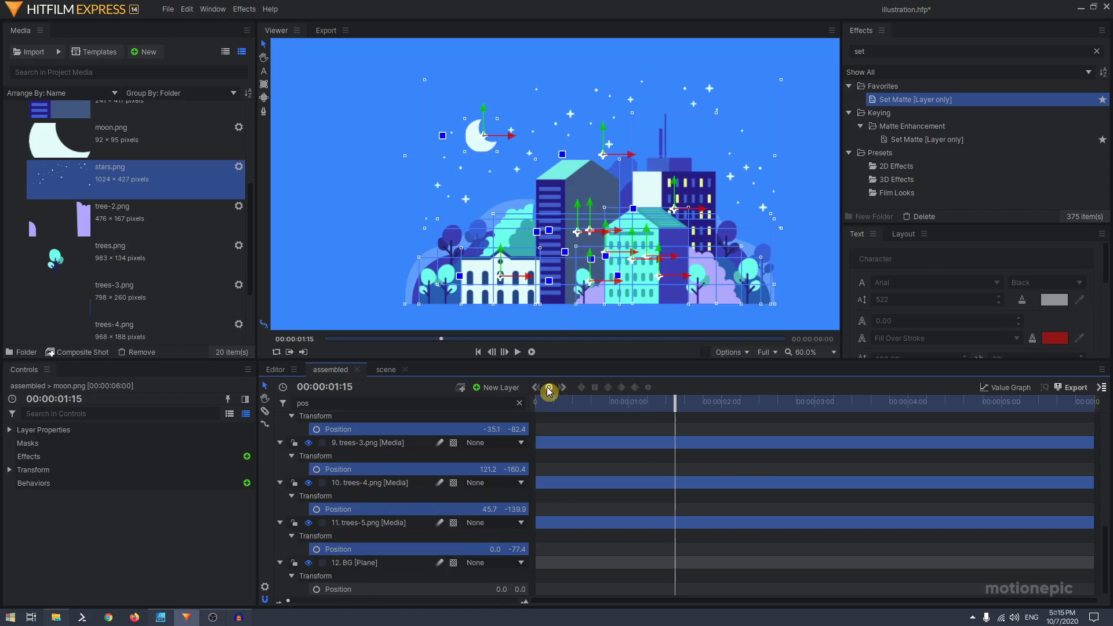
scroll(694, 503, up, 5)
scroll(694, 503, down, 5)
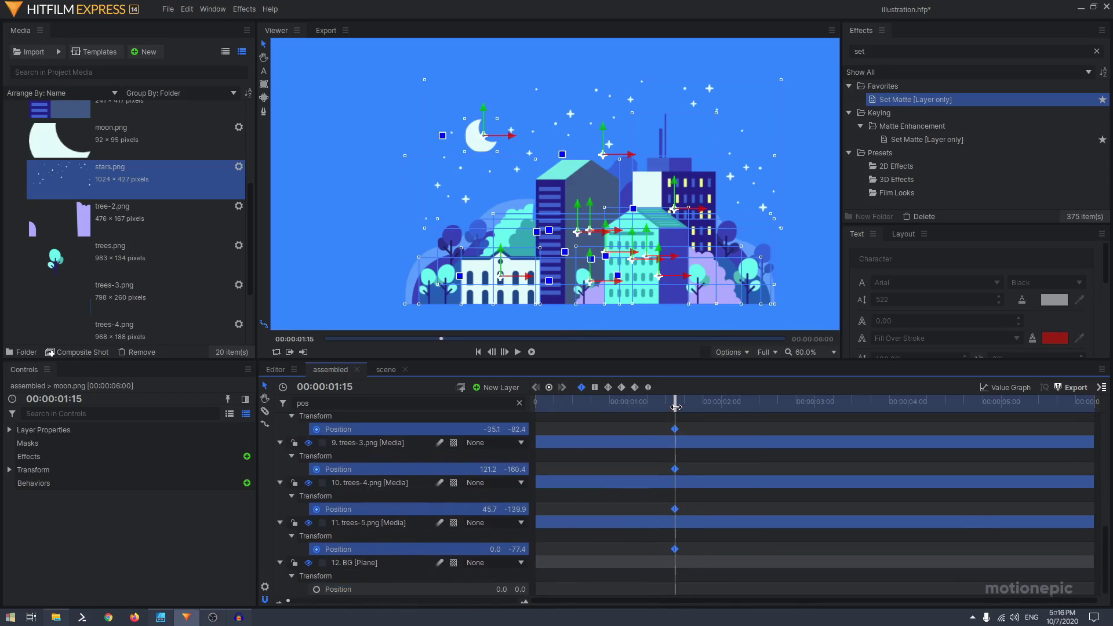
- At 00:00:00:00, move all the selected illustration layers straight down until they are completely below the blue background
drag(676, 407, 534, 406)
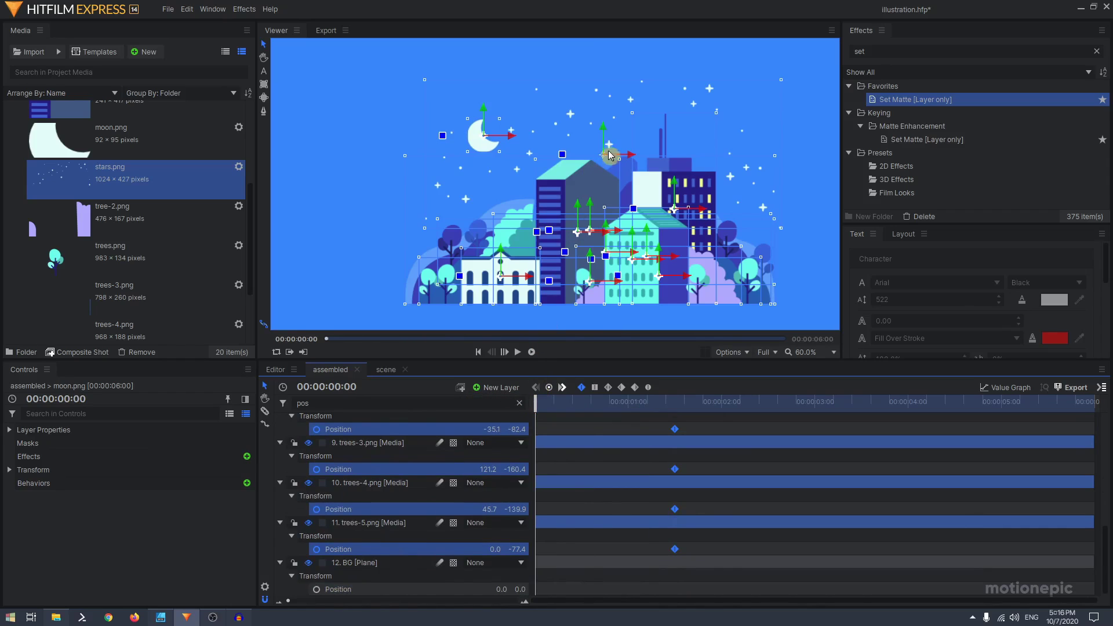
drag(605, 132, 605, 342)
scroll(604, 243, down, 3)
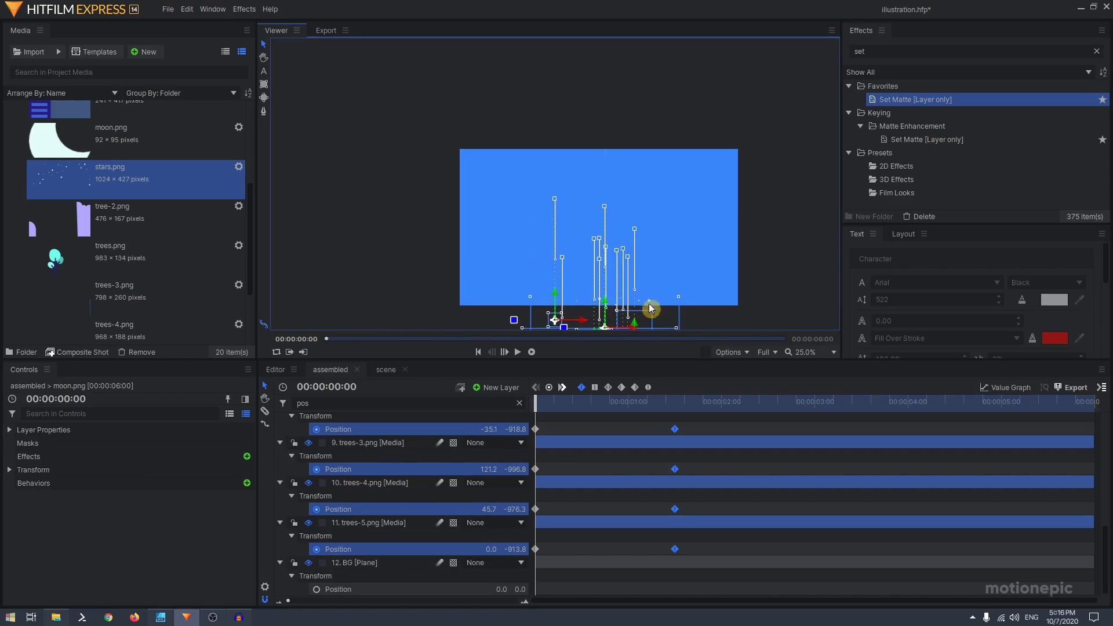
scroll(651, 308, up, 5)
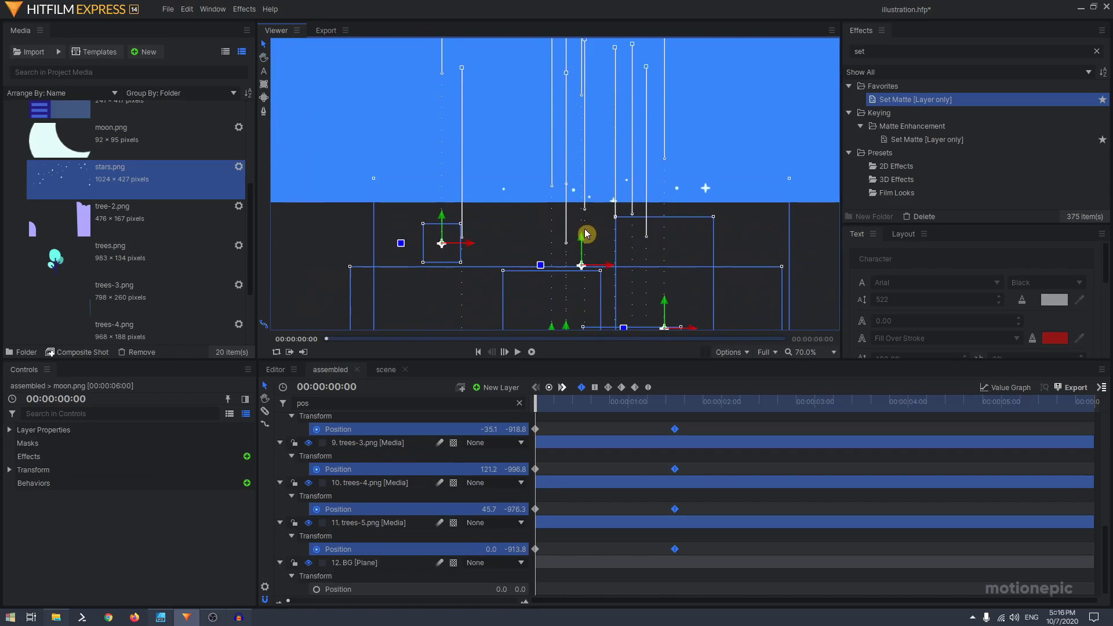
drag(581, 240, 581, 278)
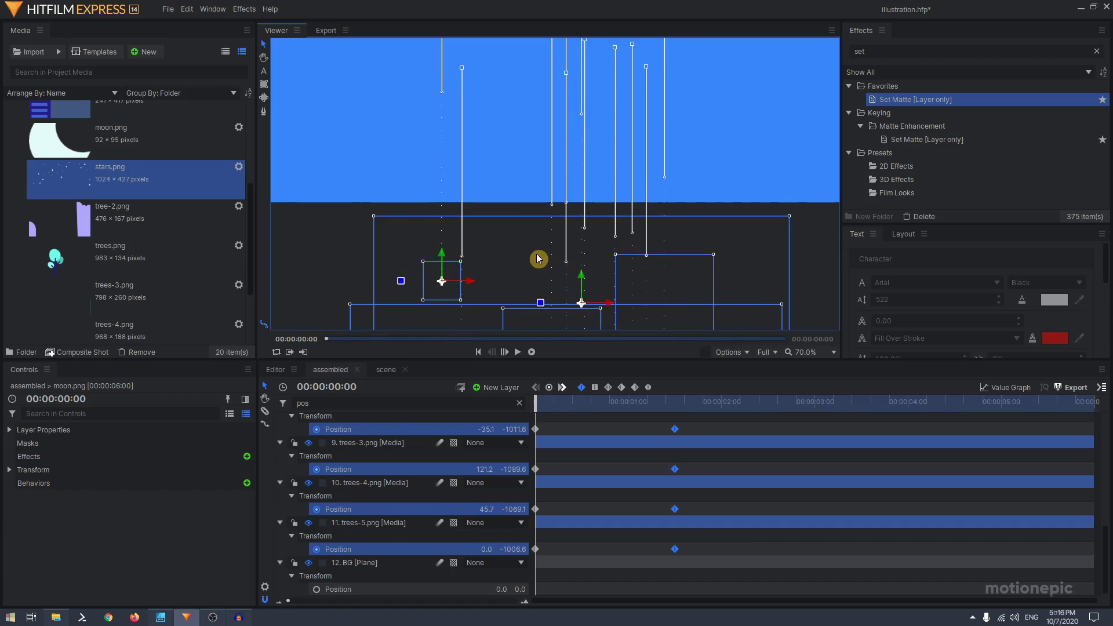
- Change all position keyframes at the start and at 00:00:01:15 to Bezier interpolation
scroll(701, 488, up, 8)
drag(694, 439, 534, 500)
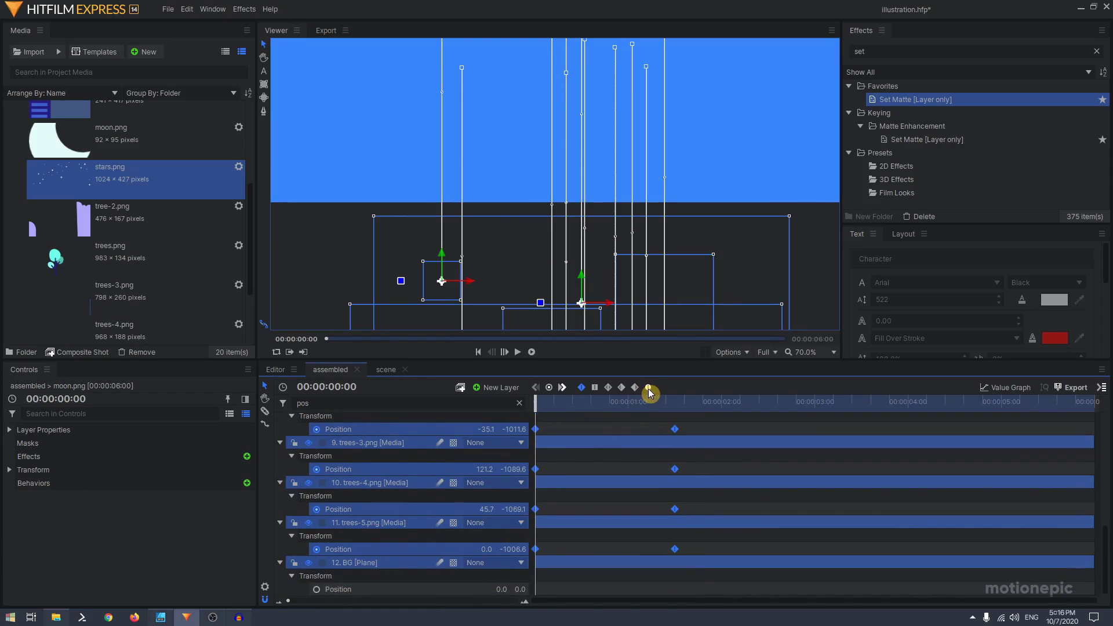
click(648, 388)
scroll(594, 500, up, 8)
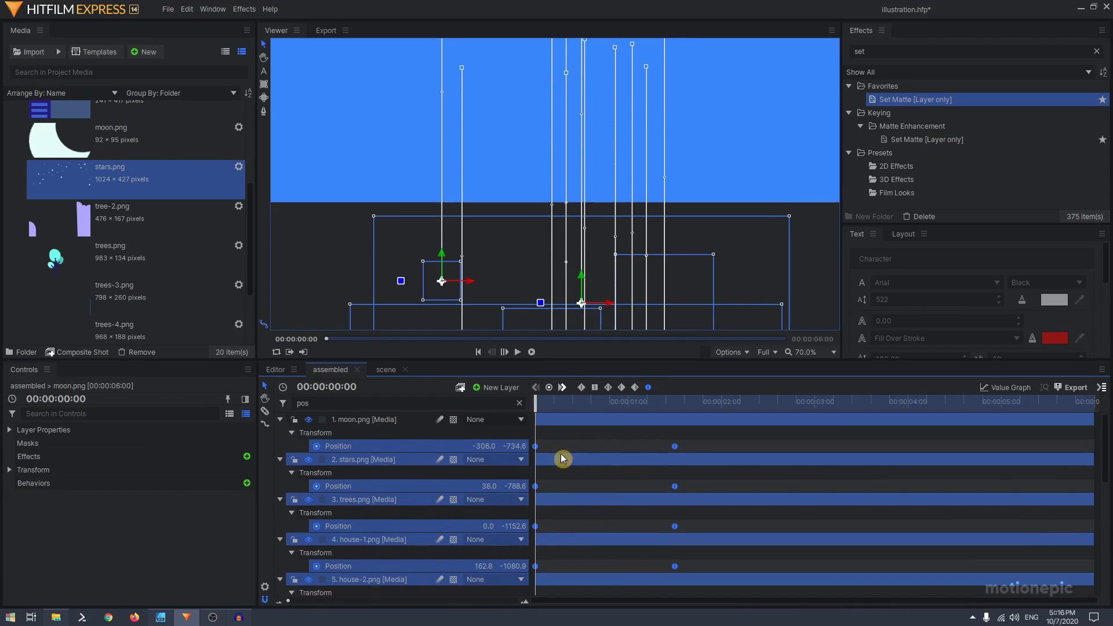
- In the value graph, pull the 00:00:01:15 keyframe's vertical-position handle back to 00:00:00:00 for moon.png and stars.png
click(416, 447)
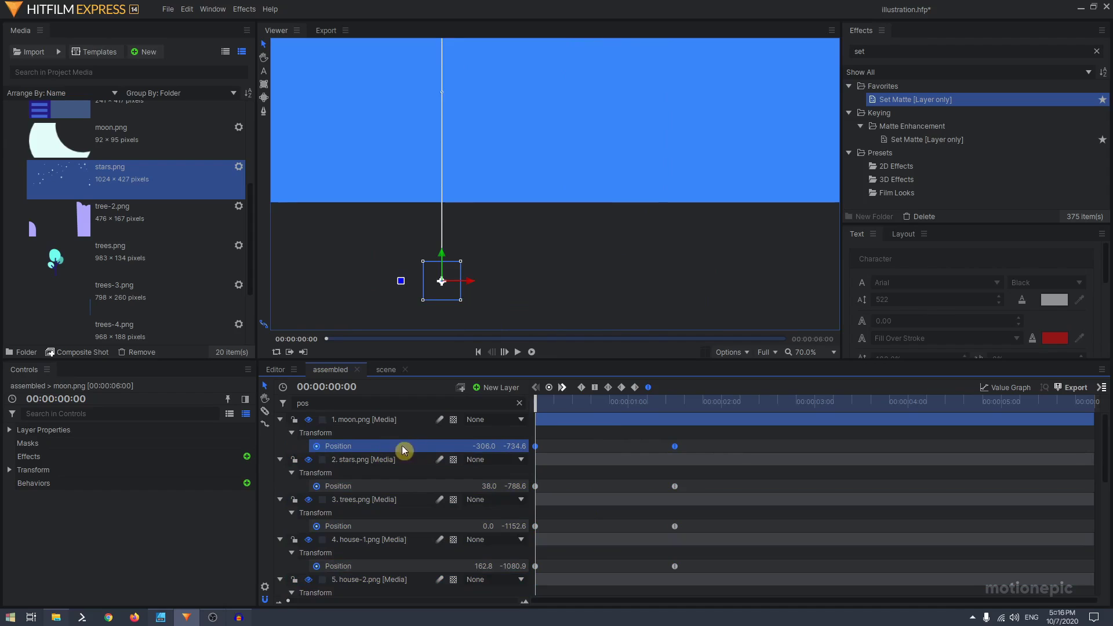
click(984, 388)
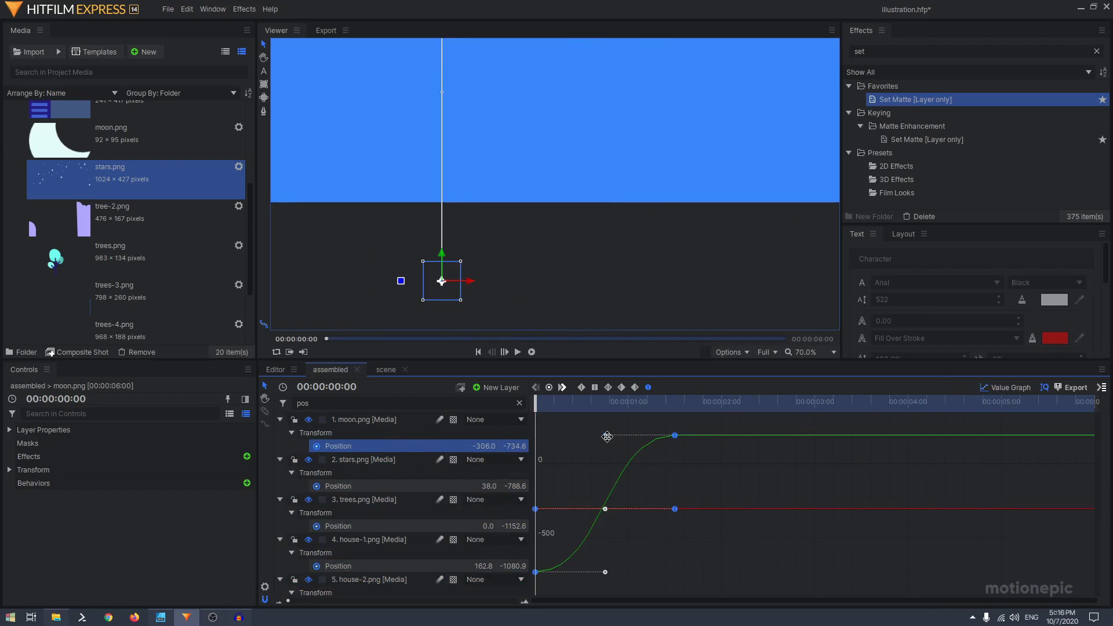
drag(607, 436, 536, 436)
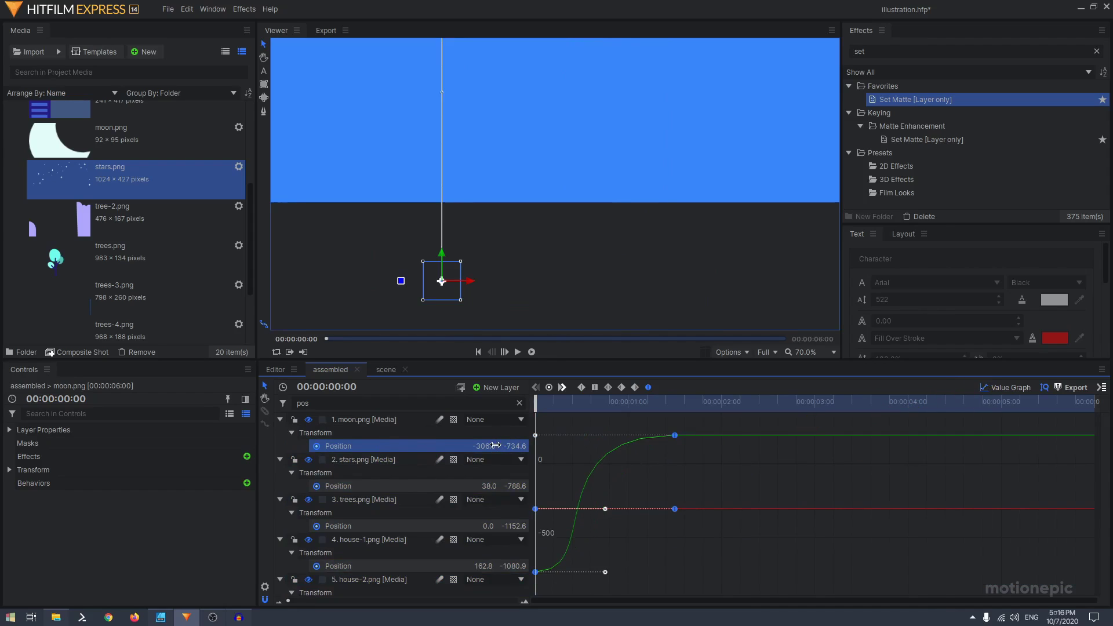
click(1004, 389)
click(415, 489)
click(1005, 387)
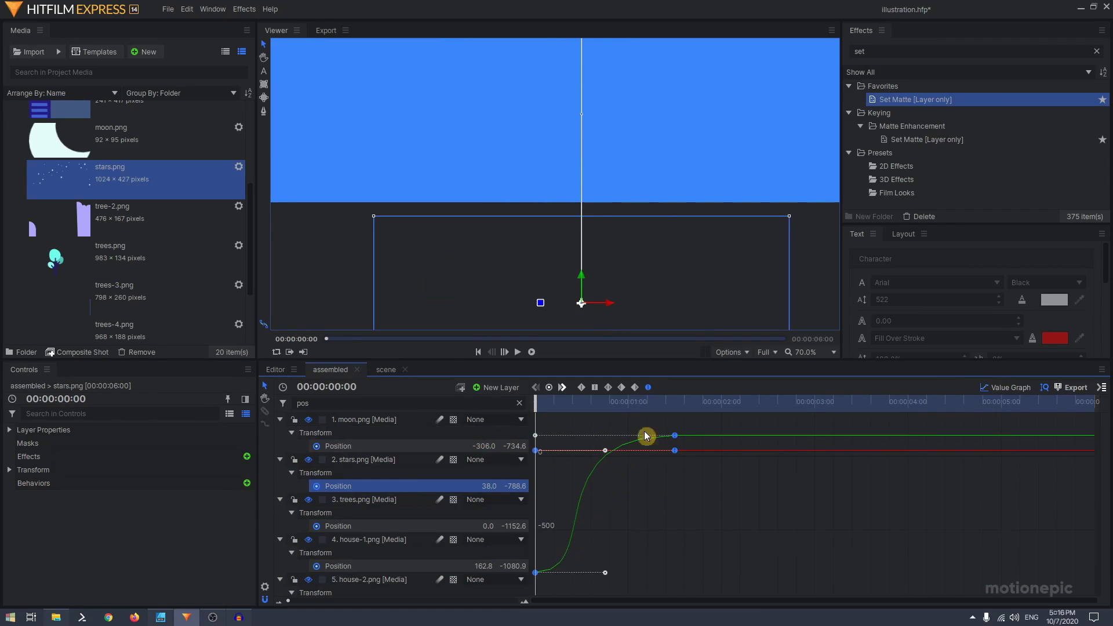
- In the value graph, pull trees.png's 00:00:01:15 vertical-position handle back to 00:00:00:00
click(995, 388)
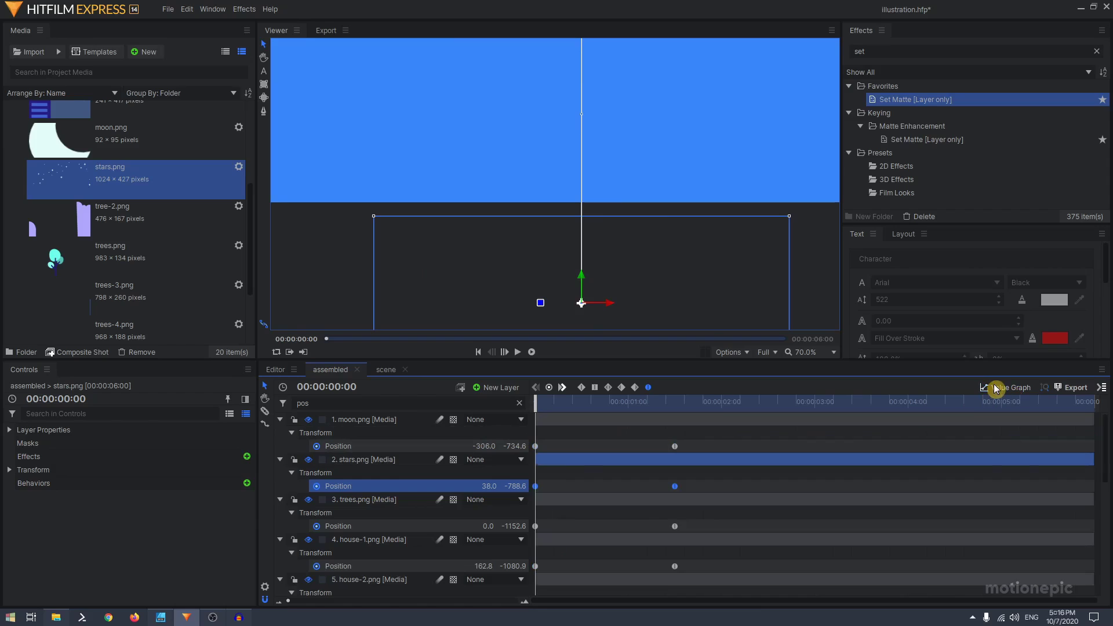
click(350, 526)
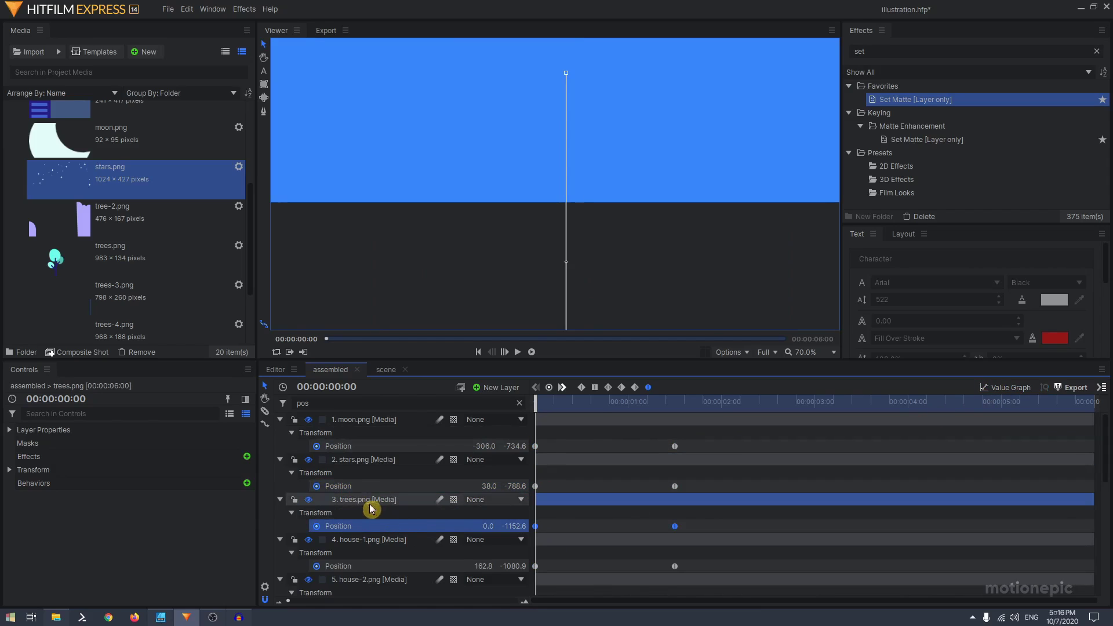
click(1010, 388)
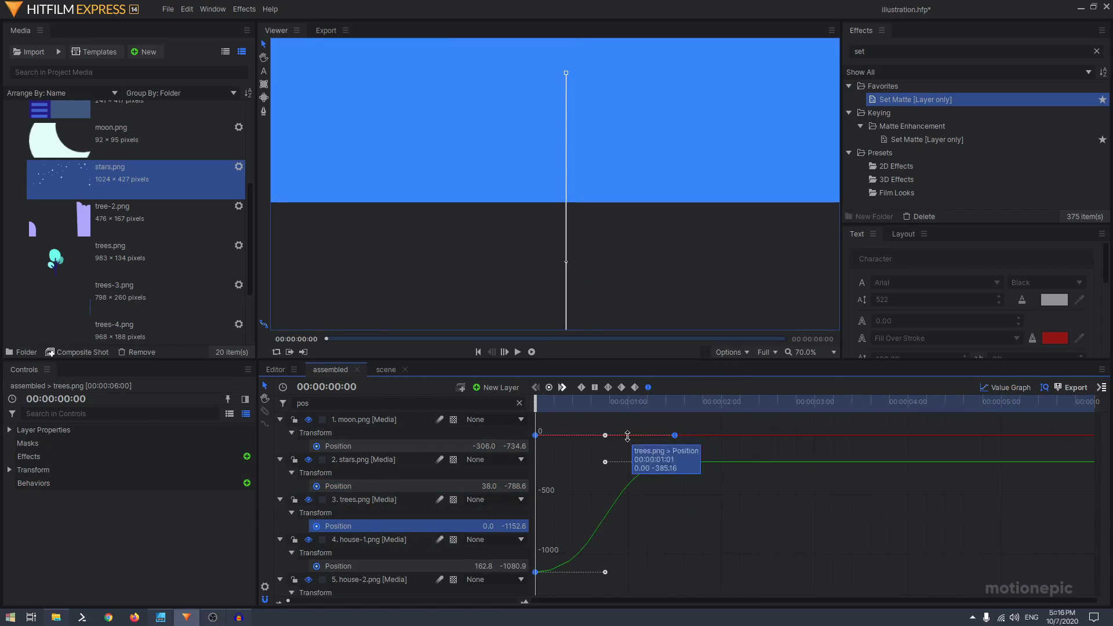
click(1009, 389)
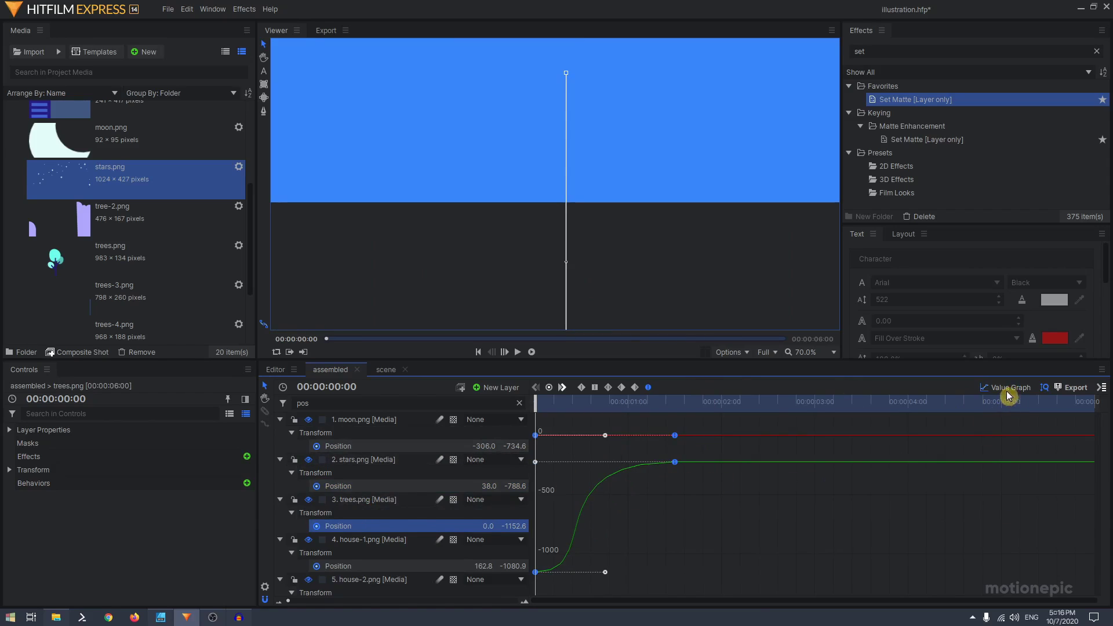
- Pull house-1.png's vertical-position handle at the 00:00:01:15 keyframe back to 00:00:00:00 in the value graph
scroll(487, 485, down, 1)
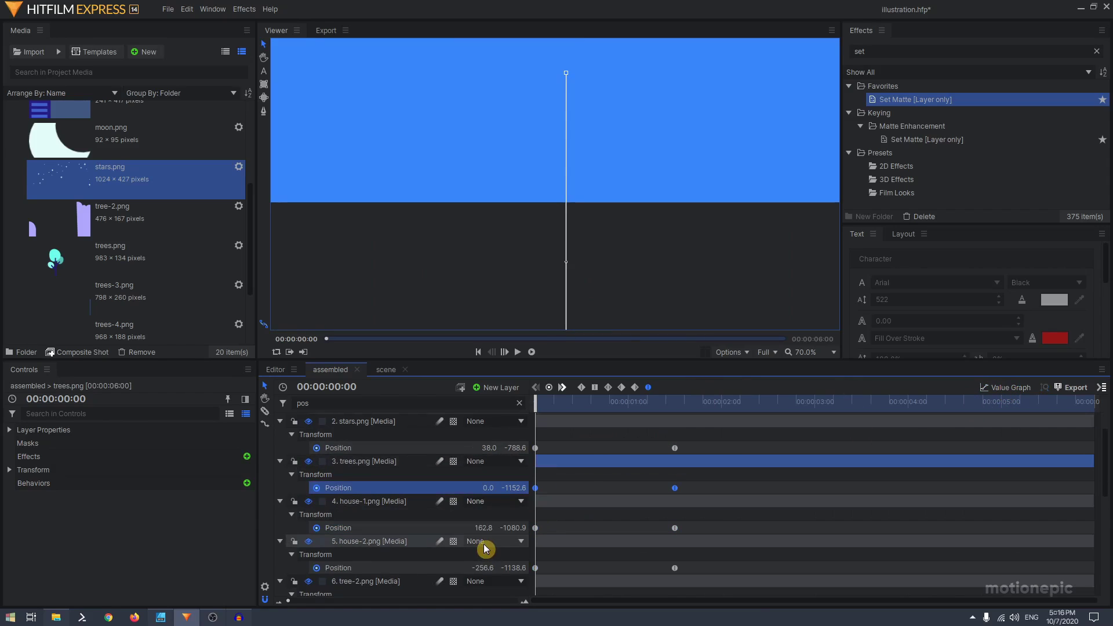
click(421, 529)
scroll(660, 510, up, 1)
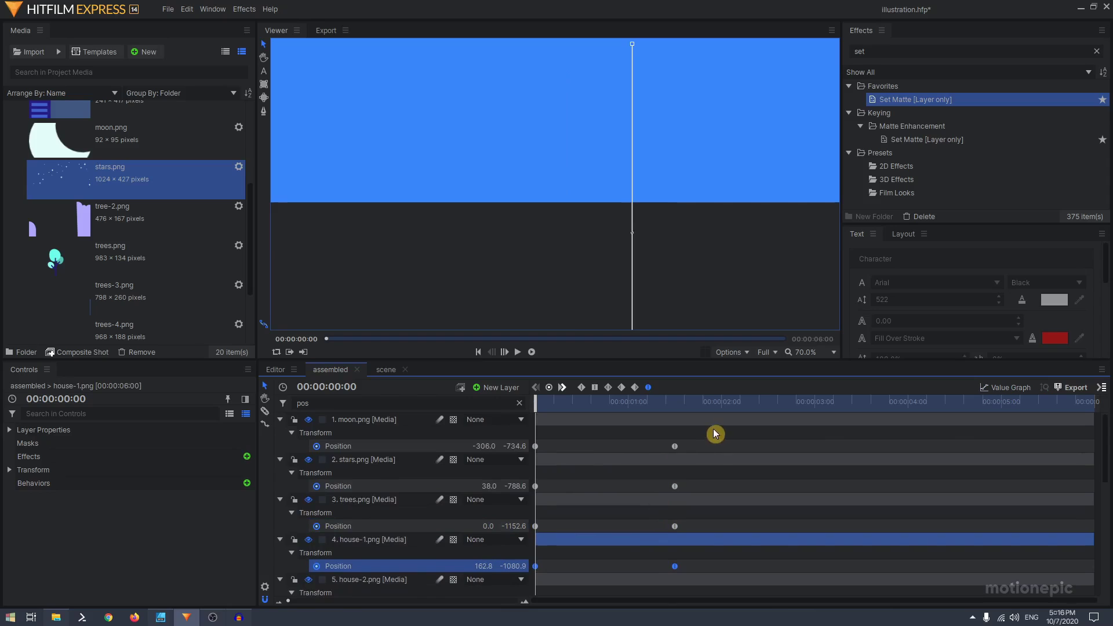
scroll(660, 488, down, 1)
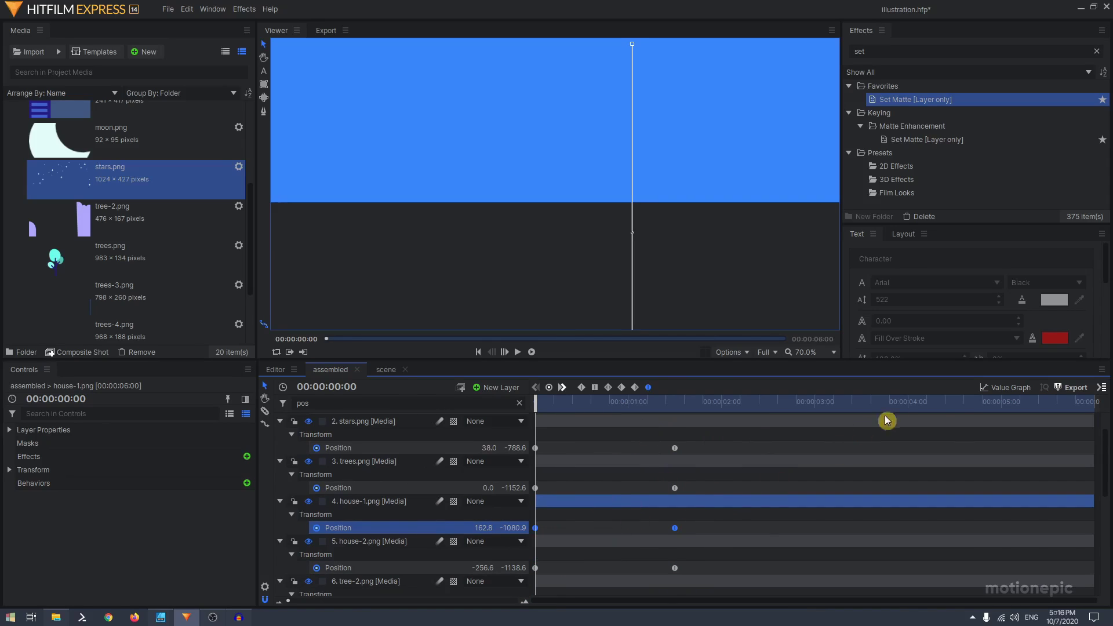
click(992, 392)
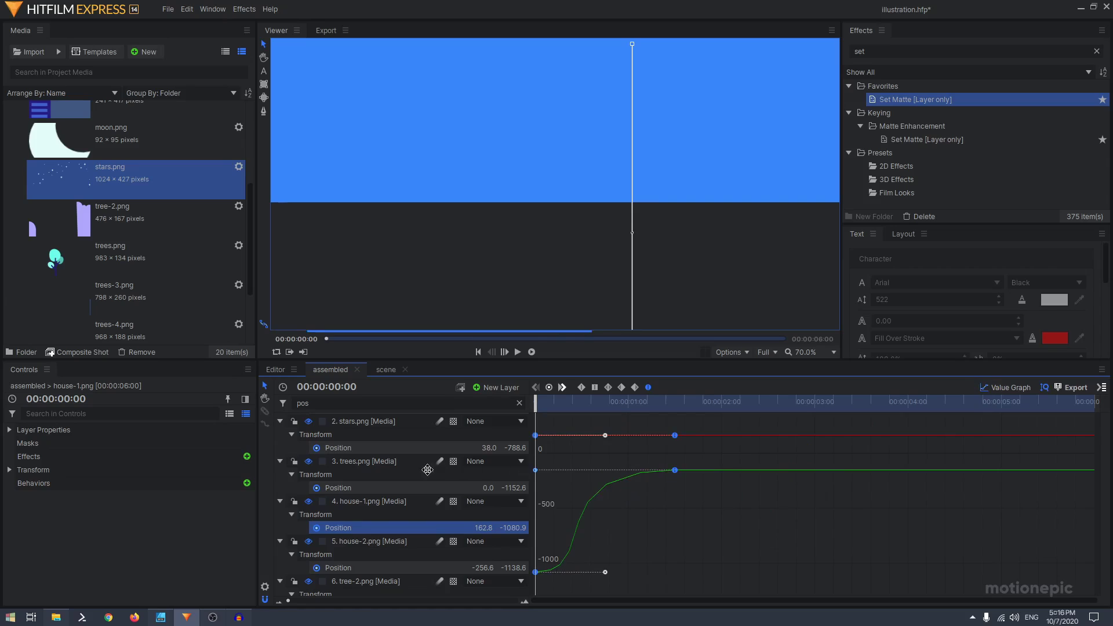
click(1004, 387)
- Apply the same easing to house-2.png and tree-2.png, pulling their 00:00:01:15 vertical-position handles back to 00:00:00:00
click(393, 569)
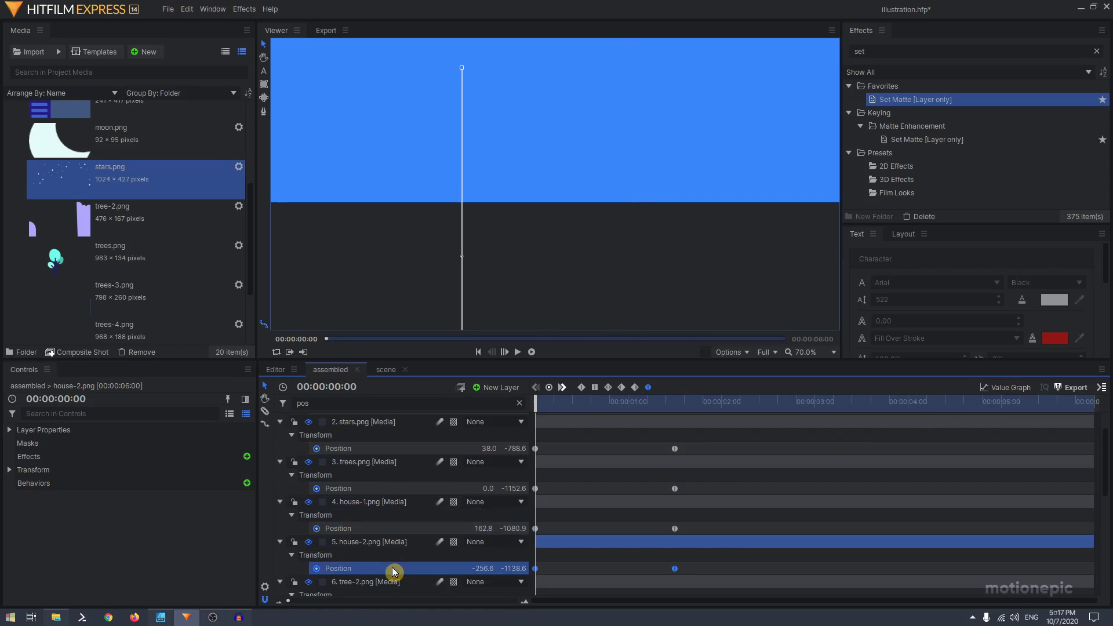
click(1006, 387)
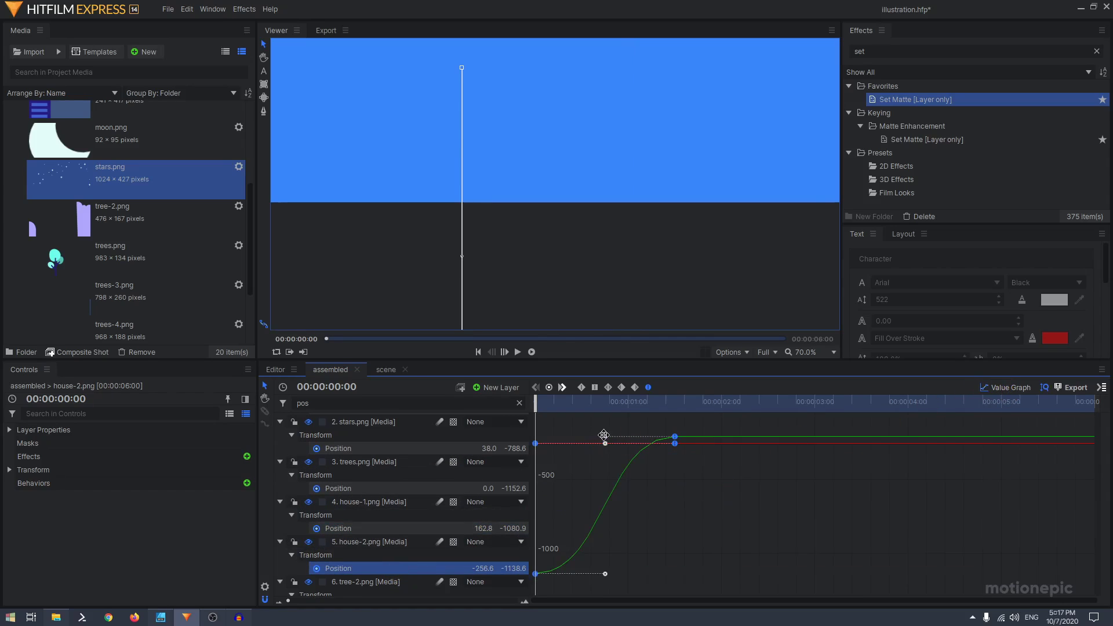
click(1009, 387)
scroll(403, 542, down, 3)
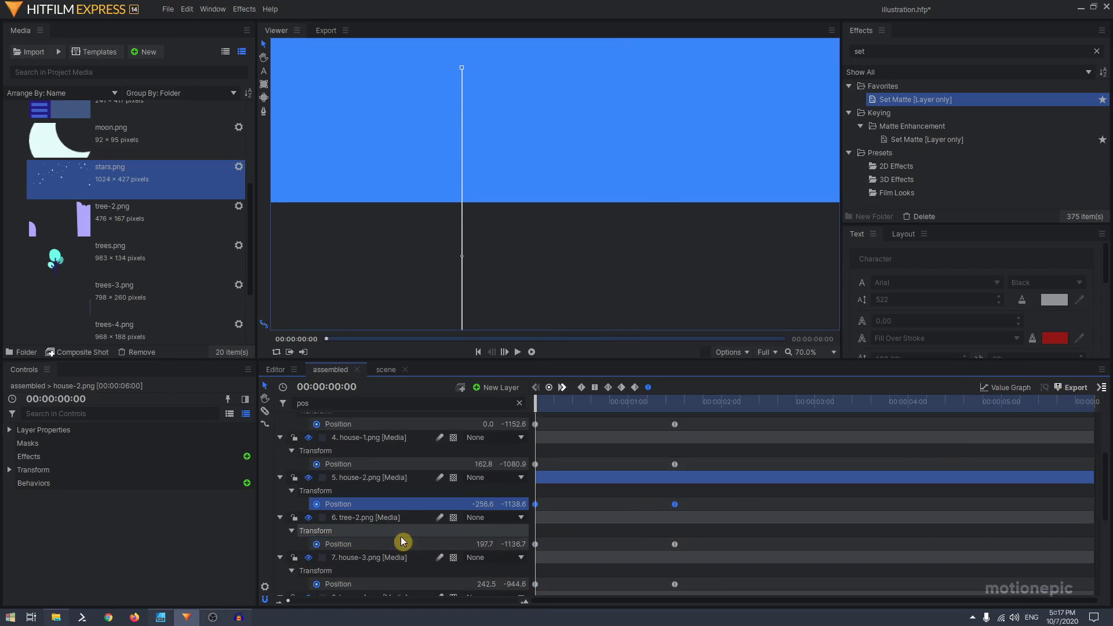
click(403, 542)
click(994, 388)
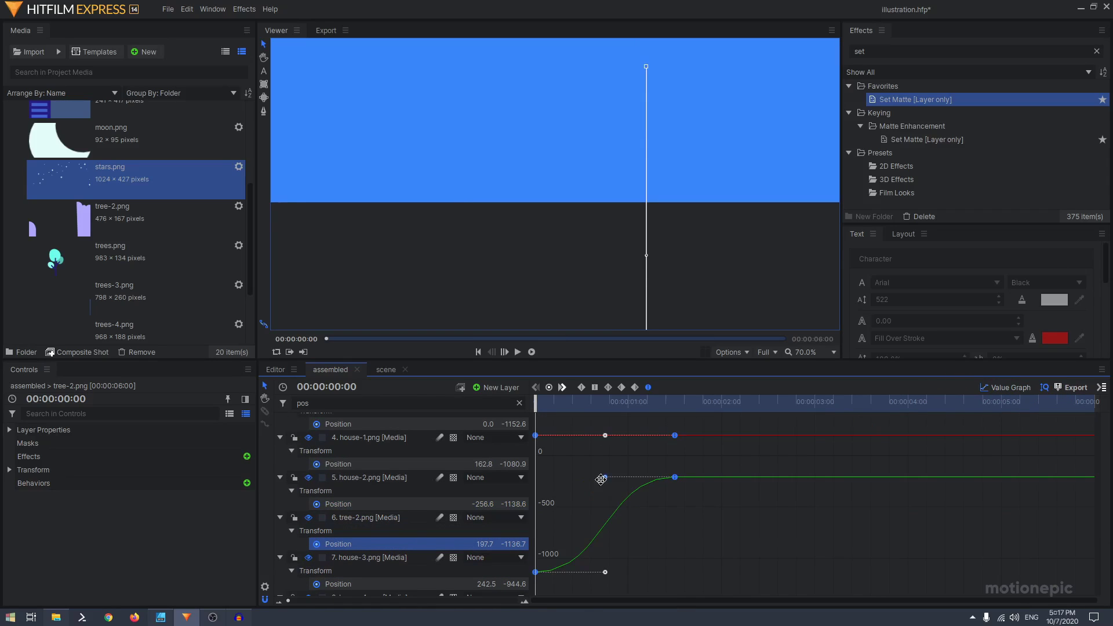
click(1007, 388)
- Ease house-3.png and trees-4.png by pulling their 00:00:01:15 vertical-position handles back to 00:00:00:00
scroll(637, 510, down, 1)
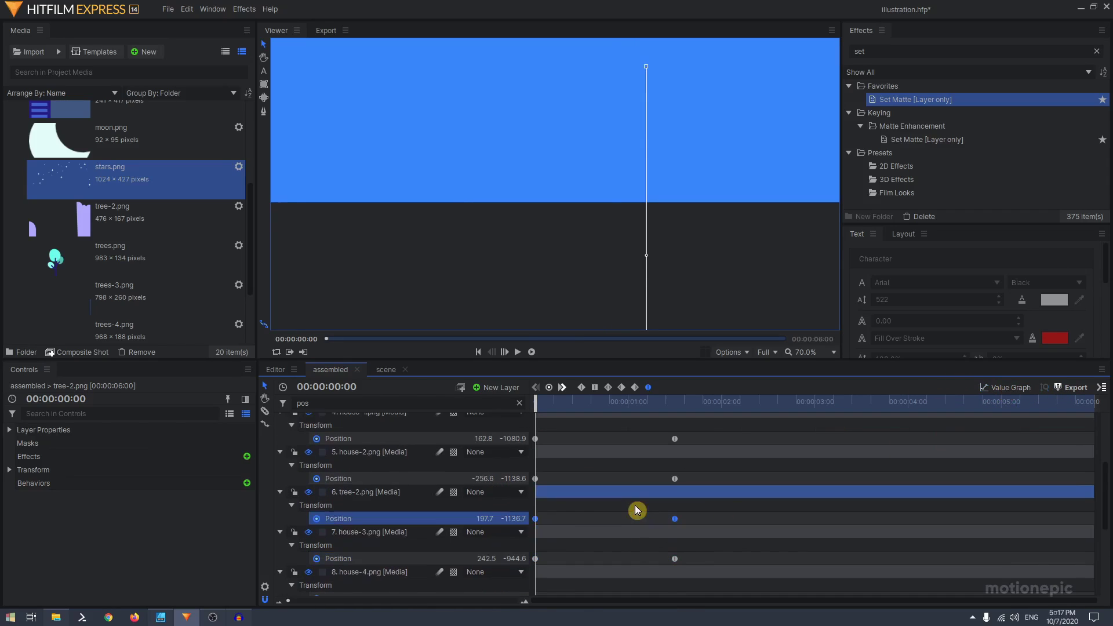
click(414, 559)
click(1007, 387)
scroll(487, 522, down, 6)
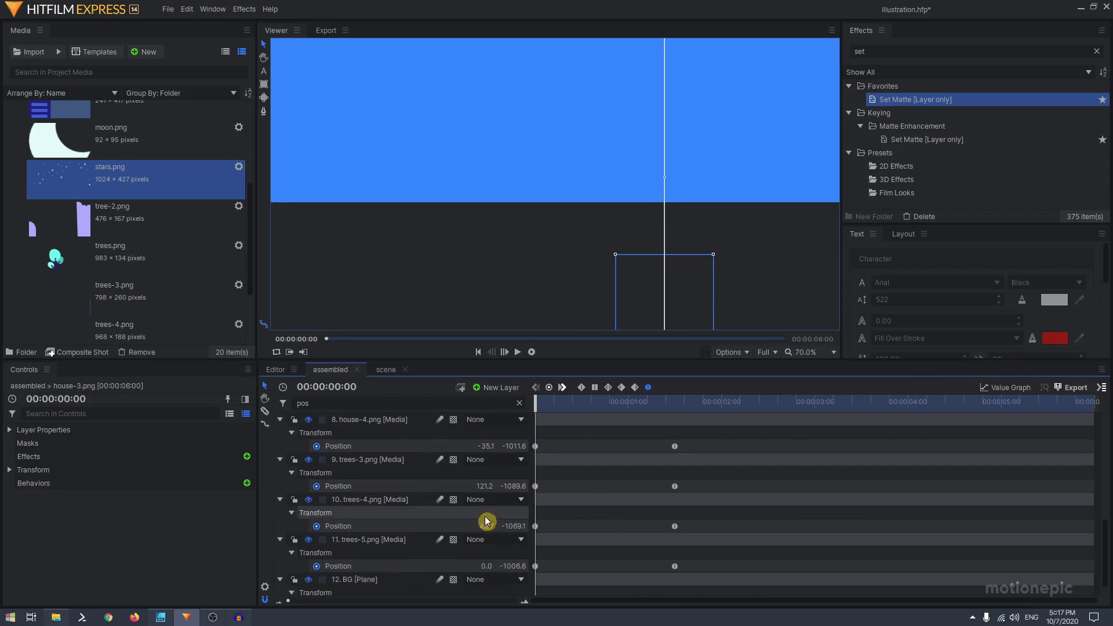
click(487, 521)
scroll(547, 472, up, 5)
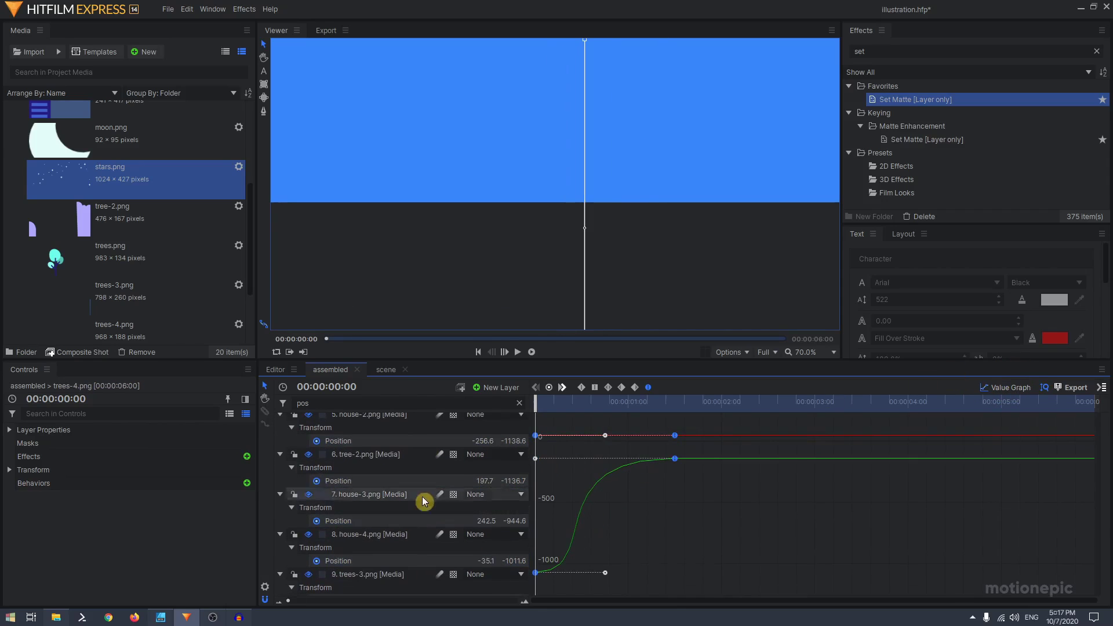
- Play the eased rise animation in the whole frame and inspect tree-2.png's position curve in the value graph
click(424, 481)
scroll(604, 213, down, 3)
drag(619, 186, 607, 255)
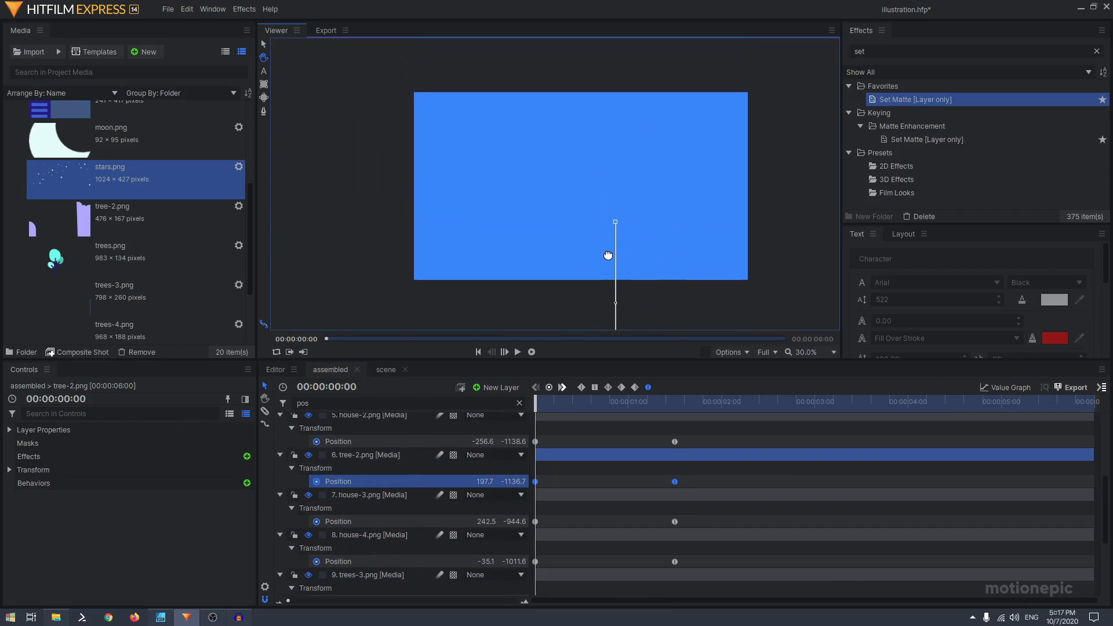
click(558, 413)
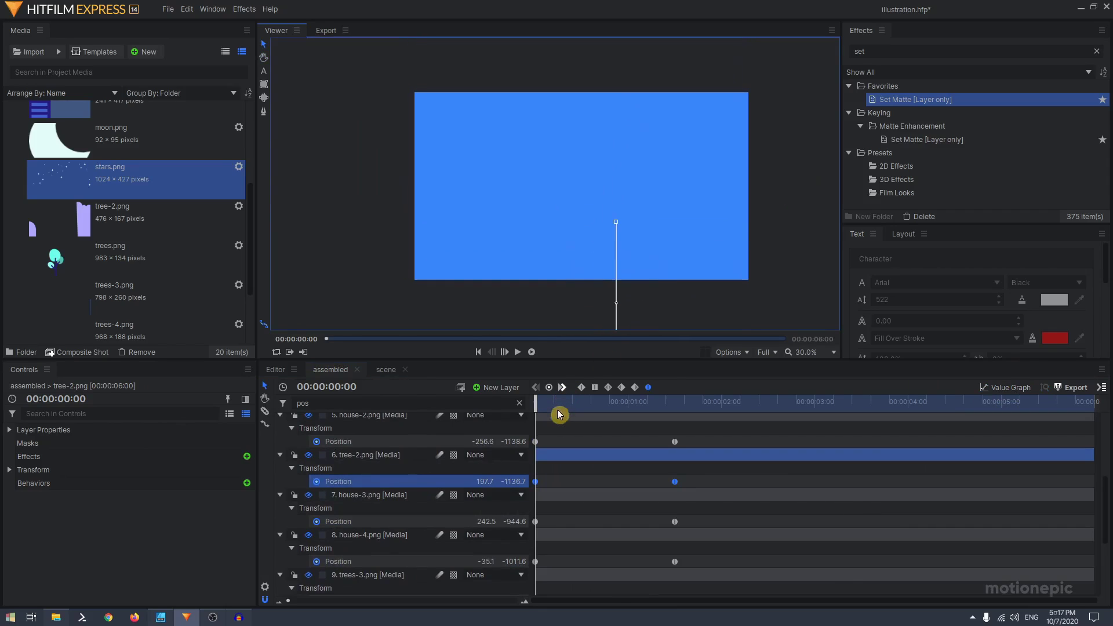
click(519, 351)
click(995, 388)
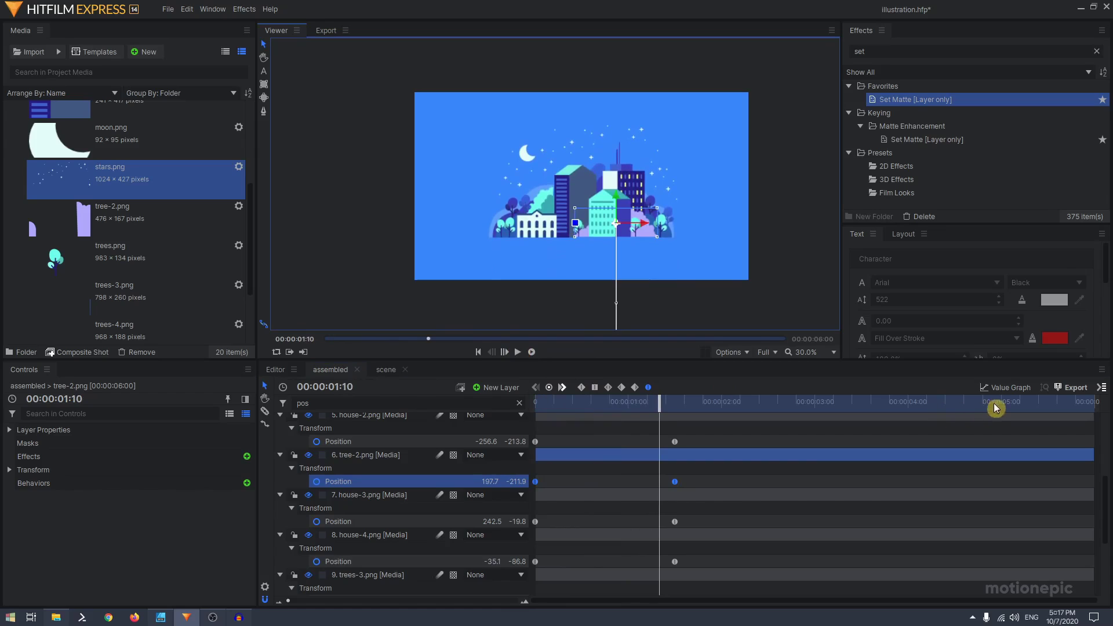
- Clear the "pos" filter from the timeline, replay the animation from the start and return to the layer view
click(541, 404)
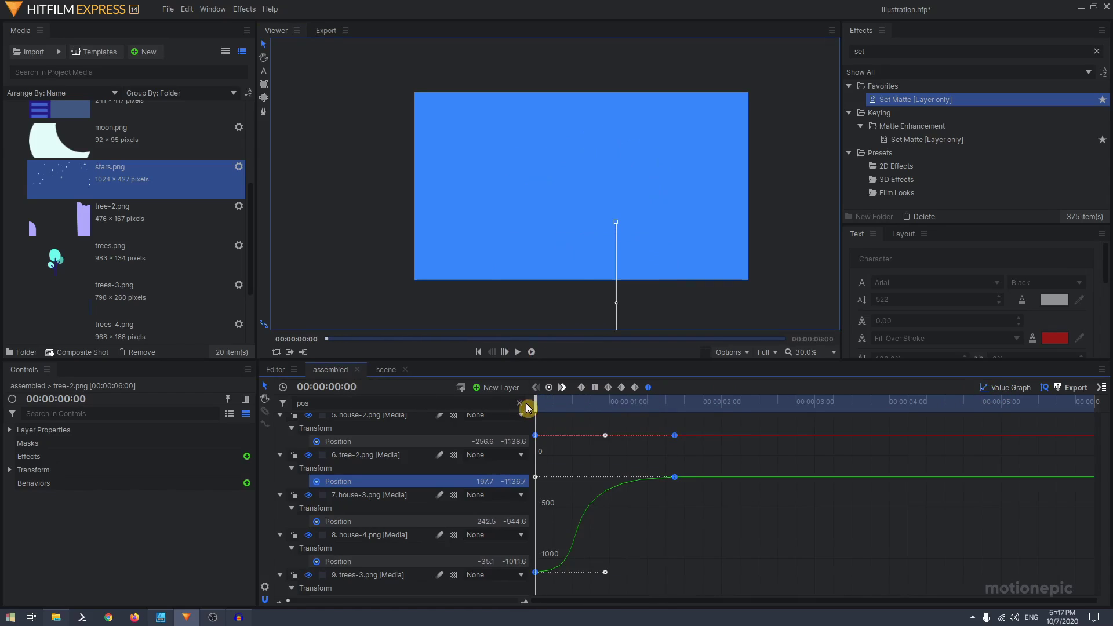
click(519, 403)
click(518, 352)
click(518, 352)
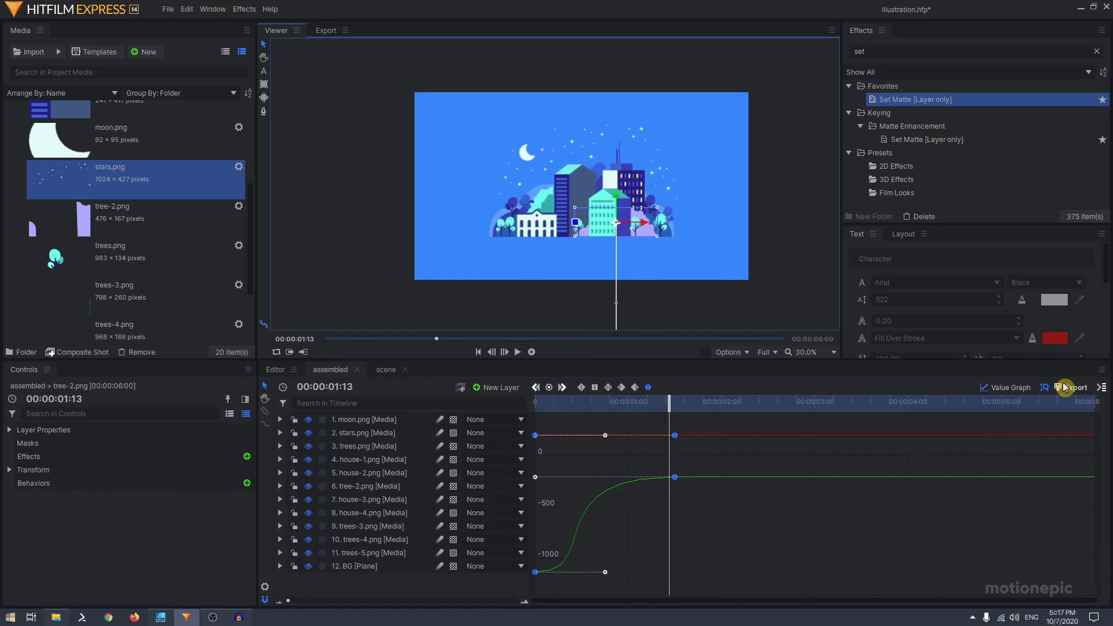
click(1007, 392)
click(403, 595)
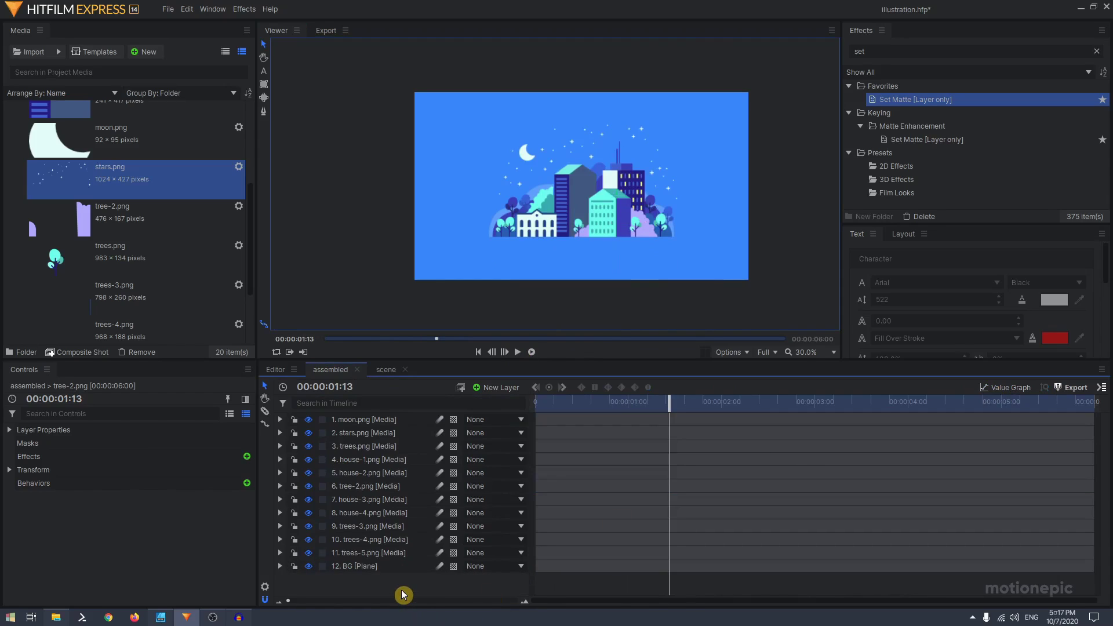
- Stagger stars.png through trees-5.png so each layer starts slightly after the one above, and play the result from the start
click(552, 439)
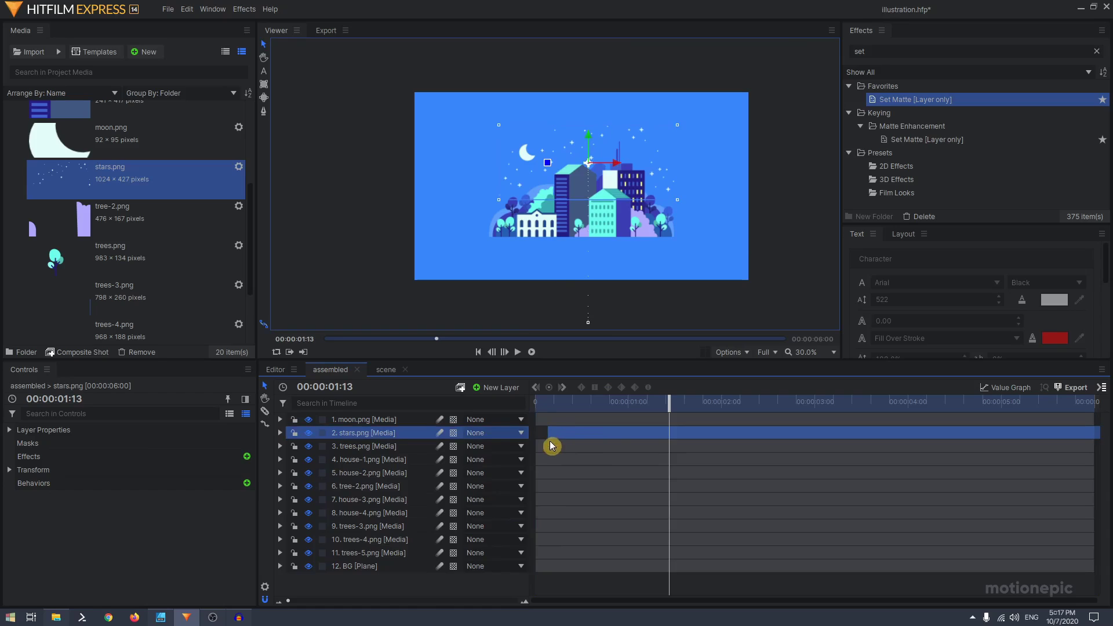
click(551, 446)
drag(552, 460, 659, 553)
click(538, 401)
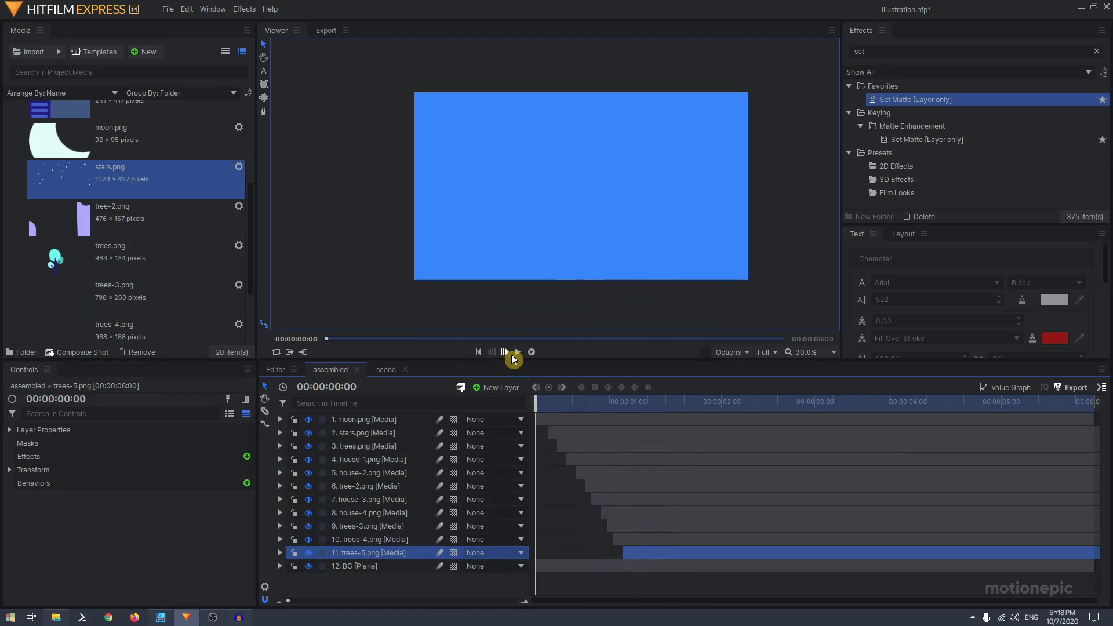
click(516, 352)
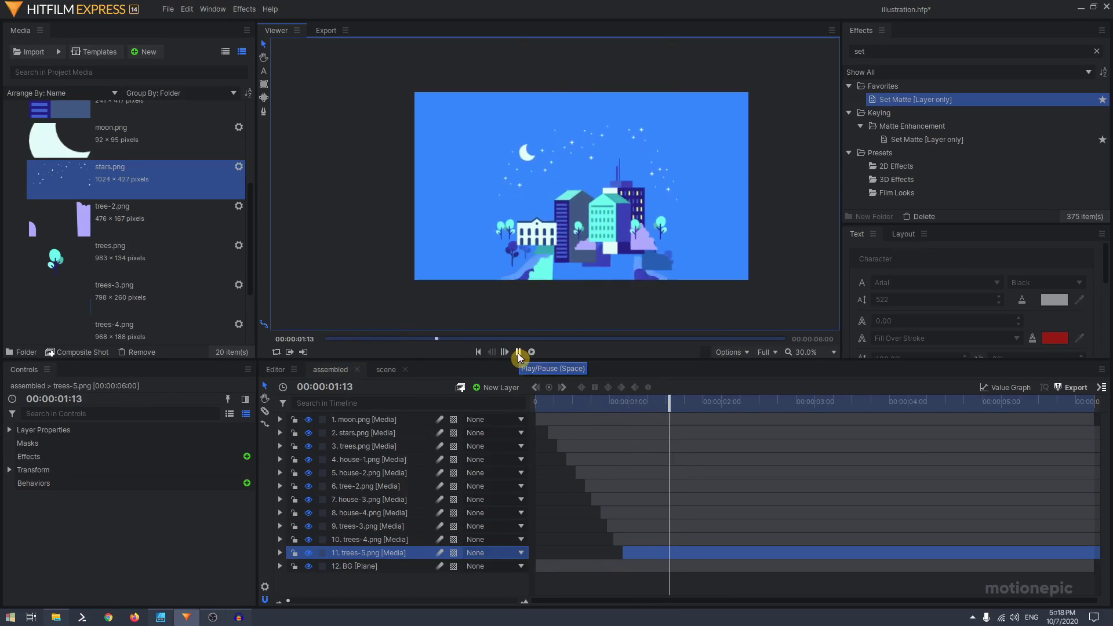
click(517, 353)
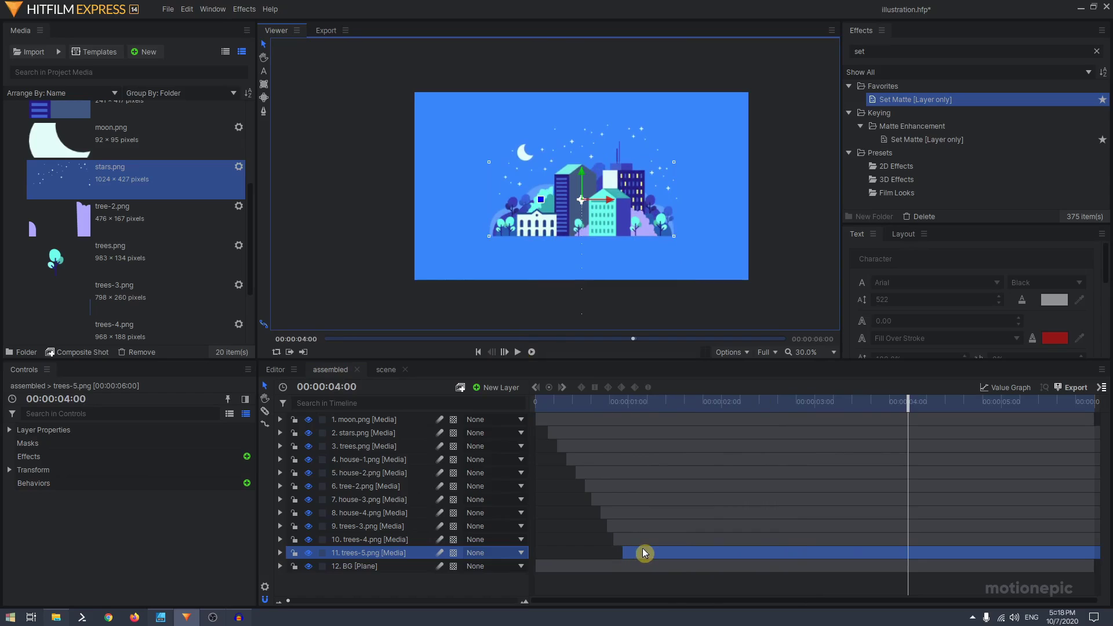
- Shift house-1.png through trees-5.png to earlier, irregular start times, with house-3.png starting at 00:00:00:00, and preview the animation
drag(562, 461, 567, 524)
click(600, 491)
drag(628, 540, 584, 556)
key(Home)
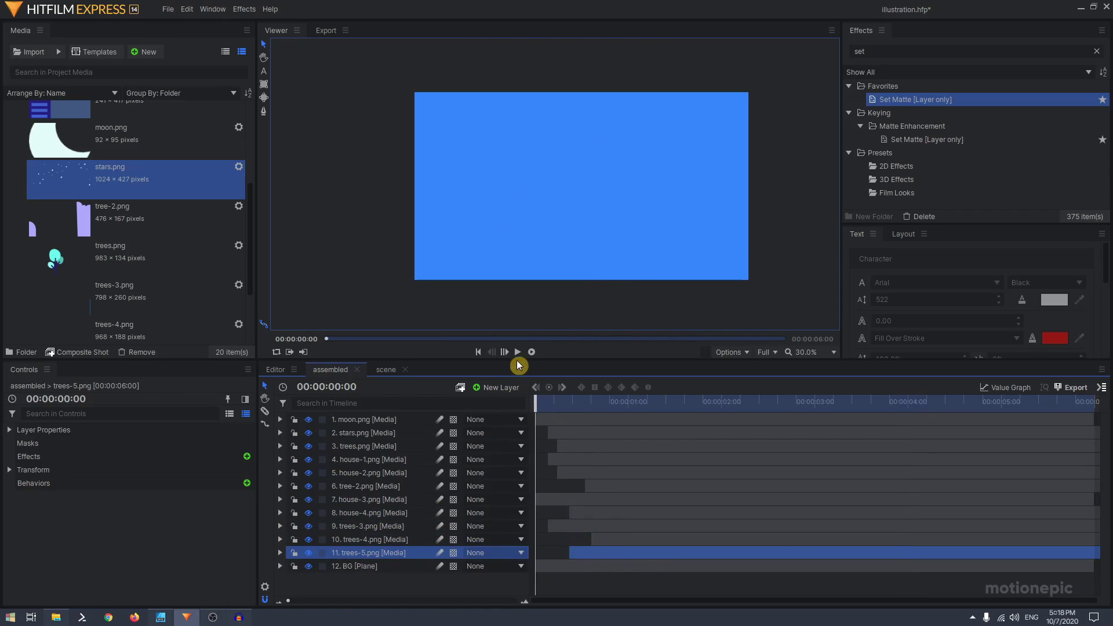
click(517, 352)
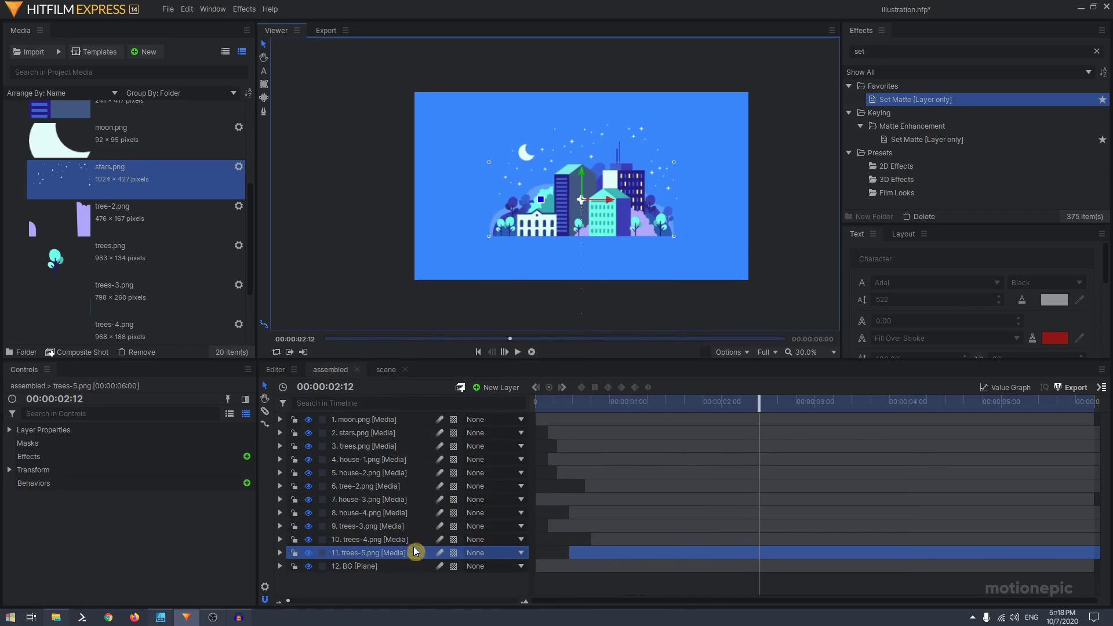
click(405, 580)
scroll(621, 166, up, 3)
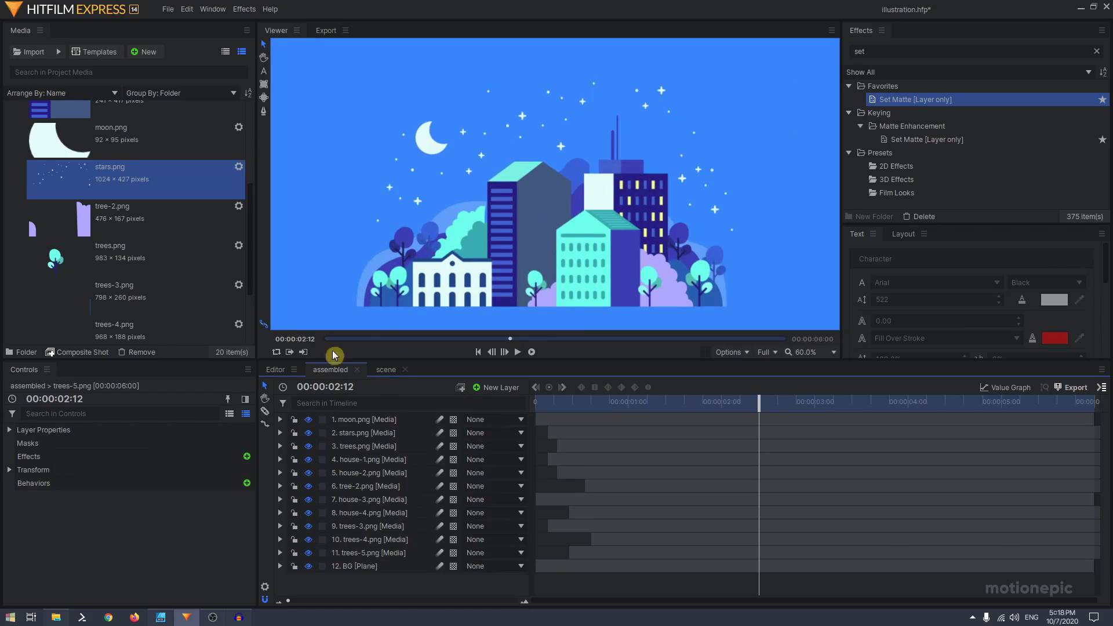
- Replace moon.png's Anchor Point keyframes with 0.0, 0.0 at 00:00:00:00 and 29.0, 0.0 at 00:00:05:29
click(371, 421)
key(Home)
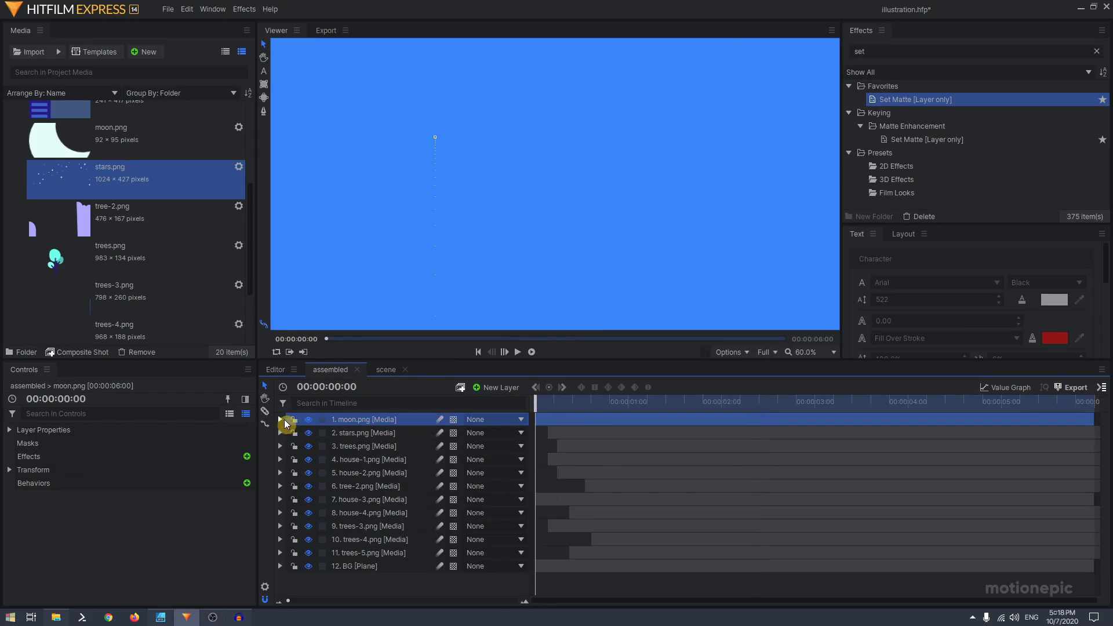
click(283, 422)
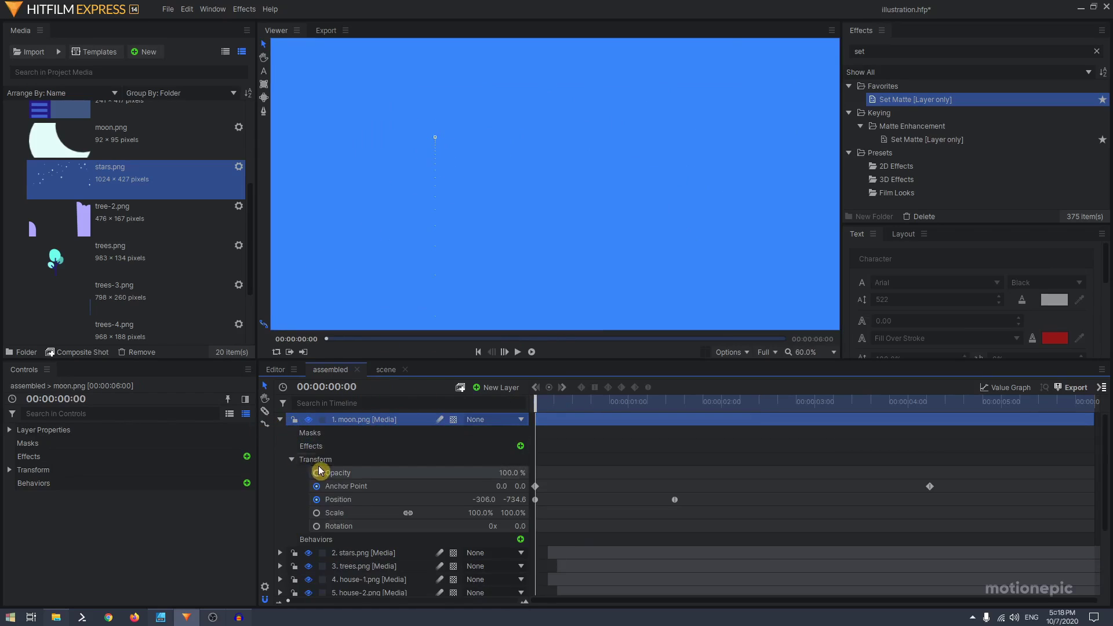
click(536, 487)
click(448, 489)
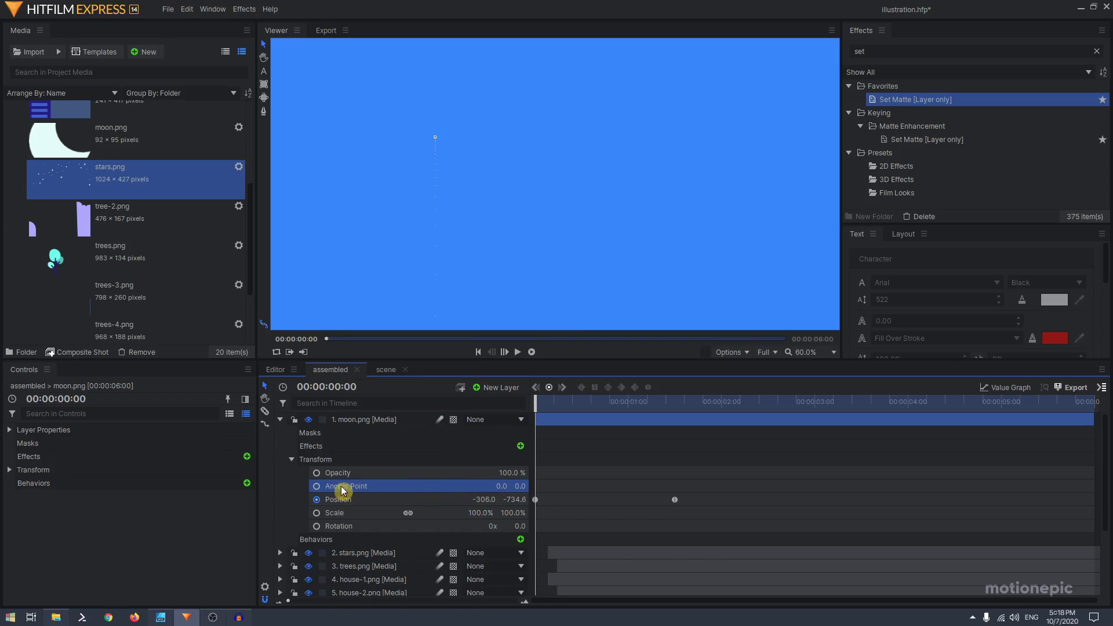
drag(690, 404, 1093, 404)
drag(502, 486, 526, 487)
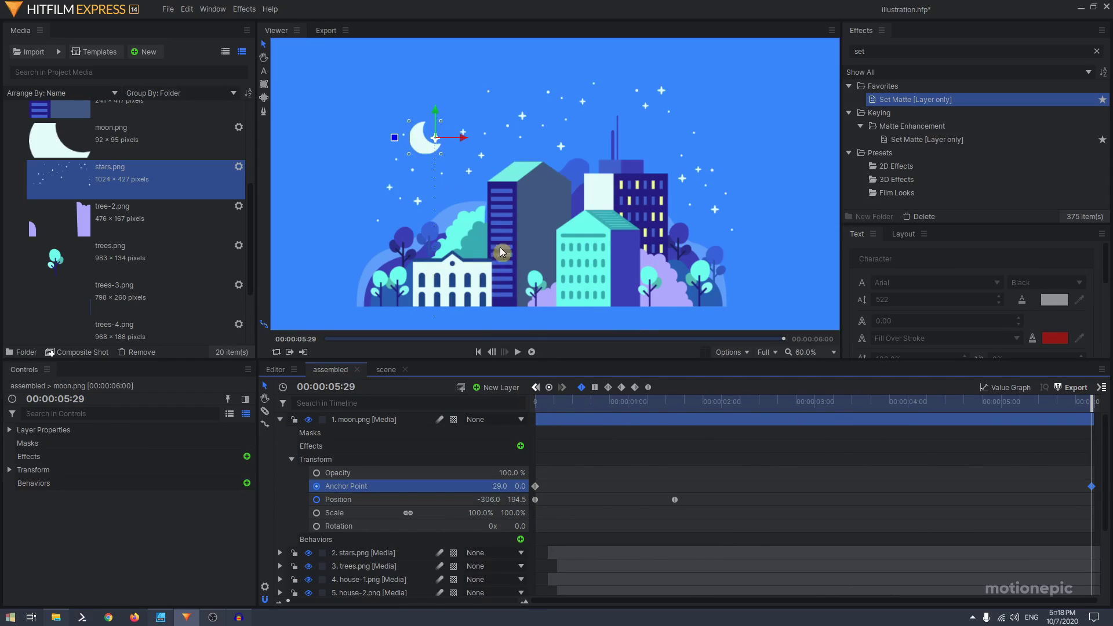
- Play the animation from the start to check the moon's drift, collapse its properties and select stars.png
drag(568, 406, 515, 396)
key(space)
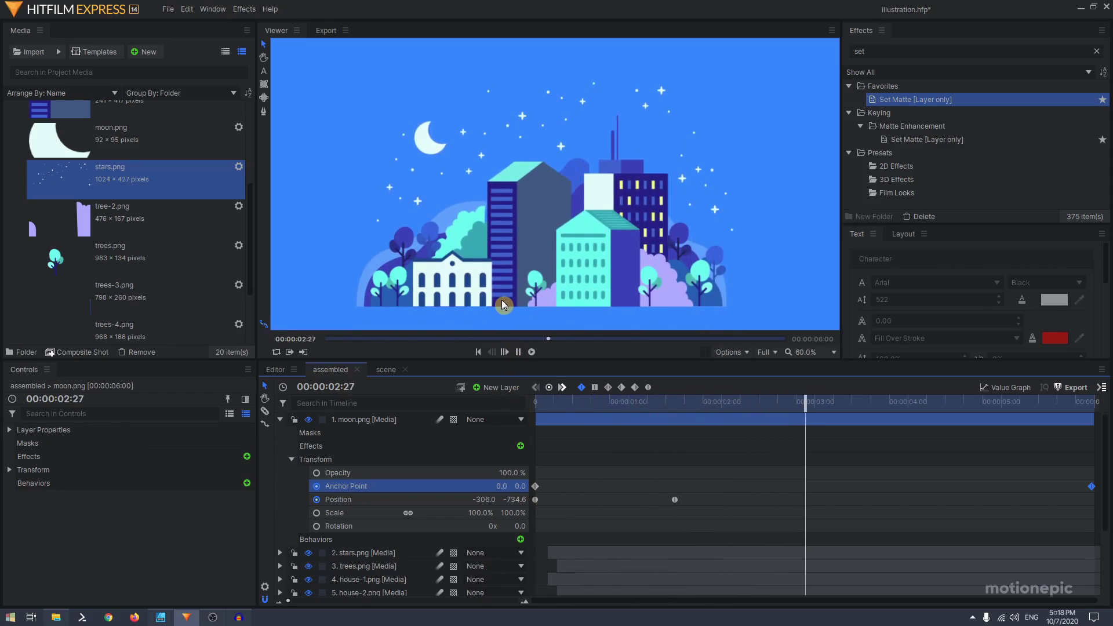
key(space)
click(280, 419)
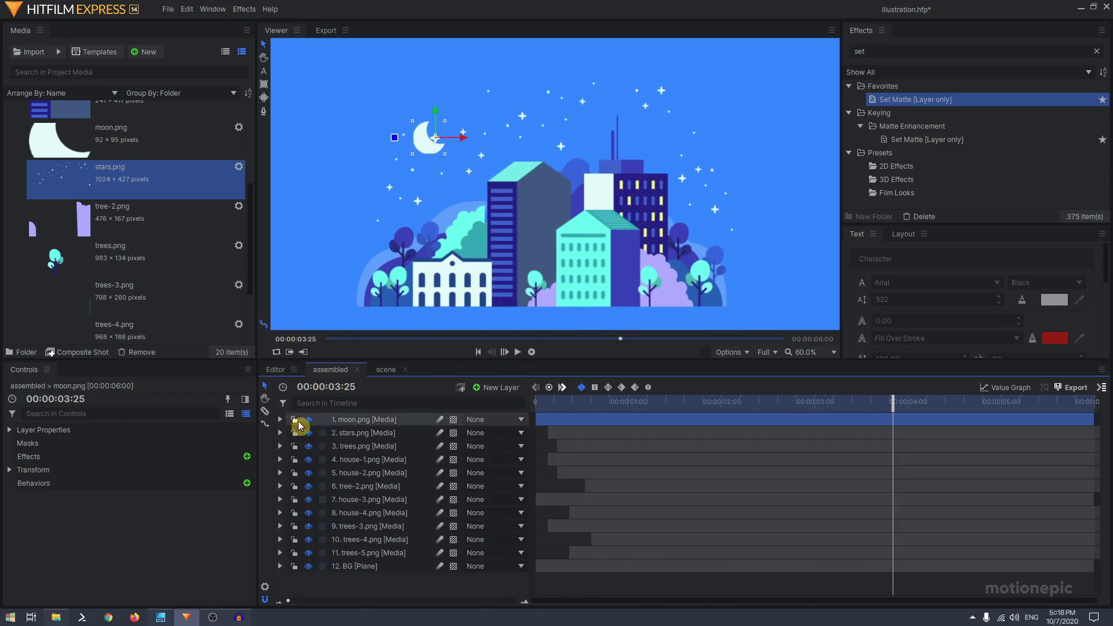
click(392, 434)
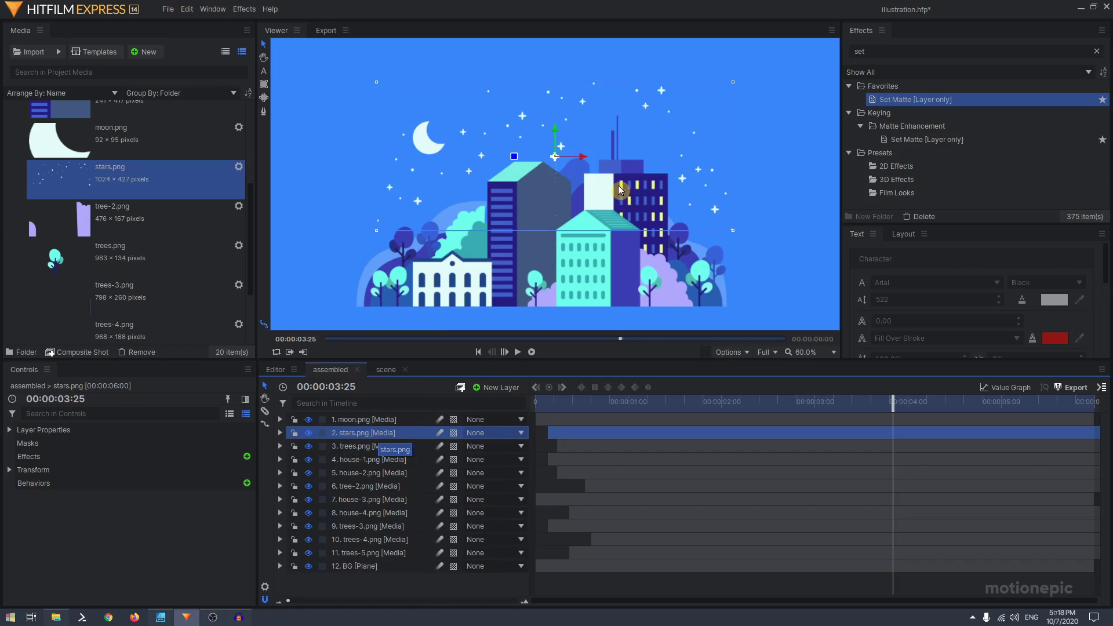
- Add Opacity keyframes to stars.png, starting at 0% at 00:00:00:04 and rising to 100% a frame or so after
scroll(662, 90, up, 5)
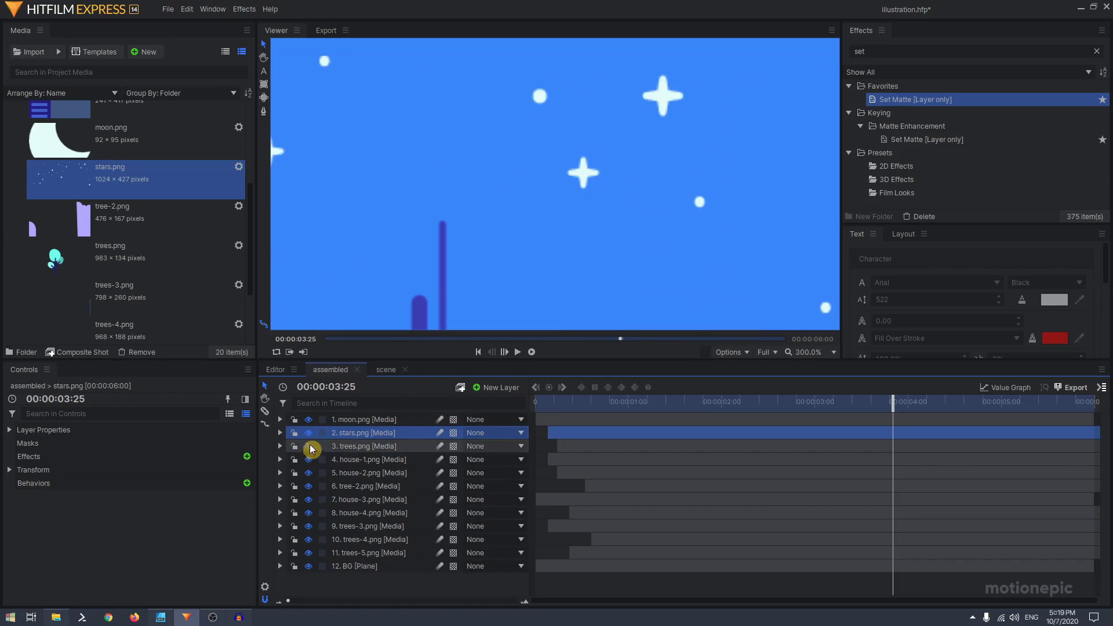
click(280, 432)
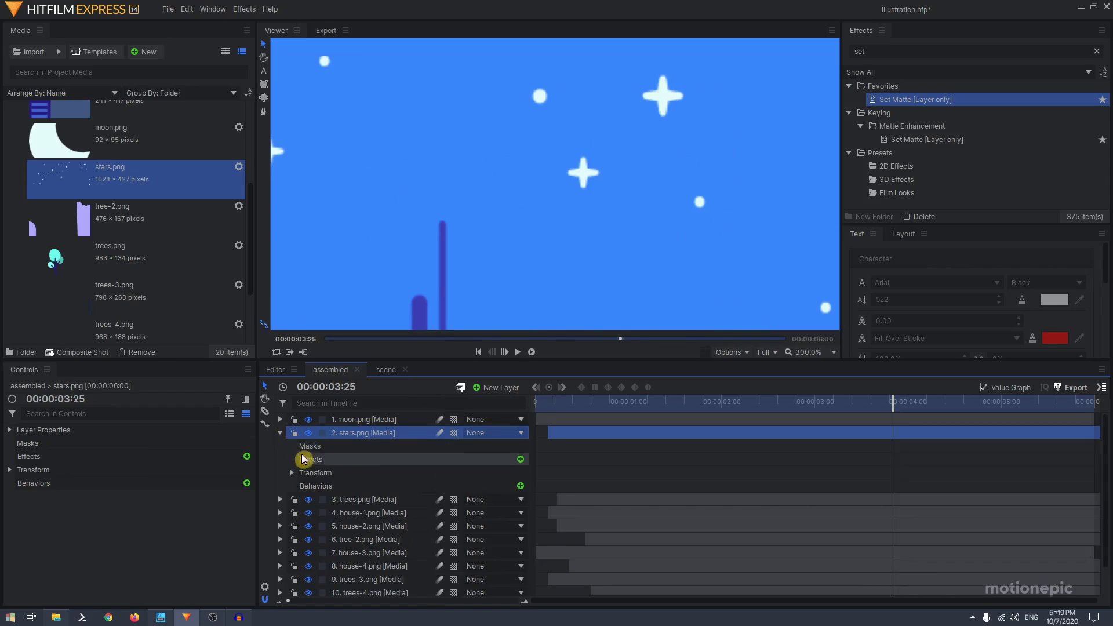
click(291, 473)
drag(566, 401, 548, 401)
click(317, 486)
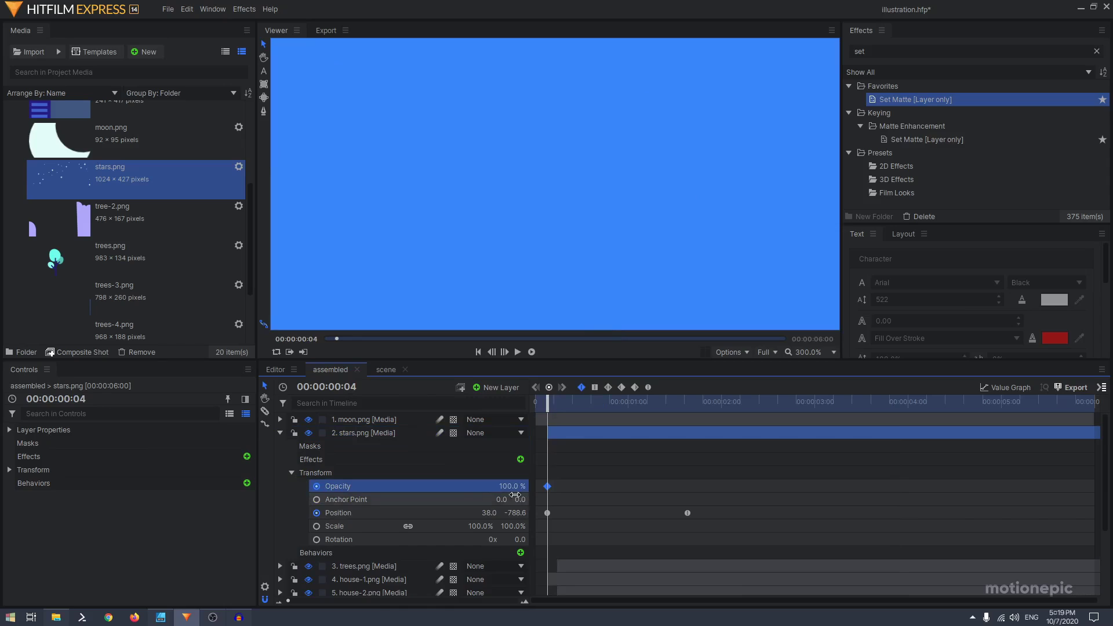
drag(515, 494, 377, 498)
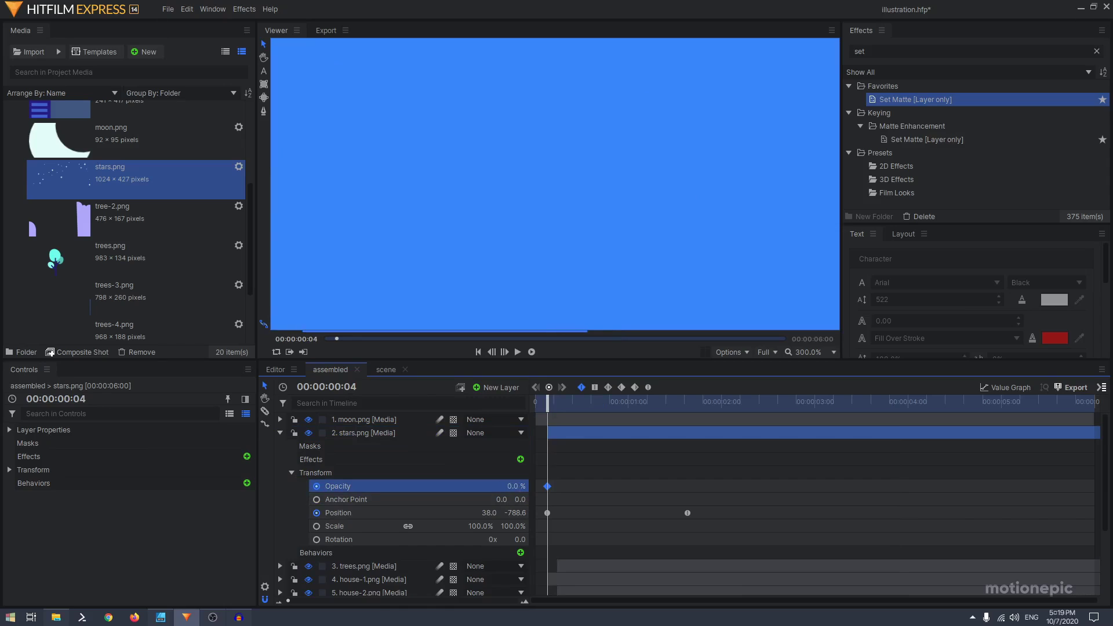
key(Right)
drag(512, 487, 545, 487)
click(549, 497)
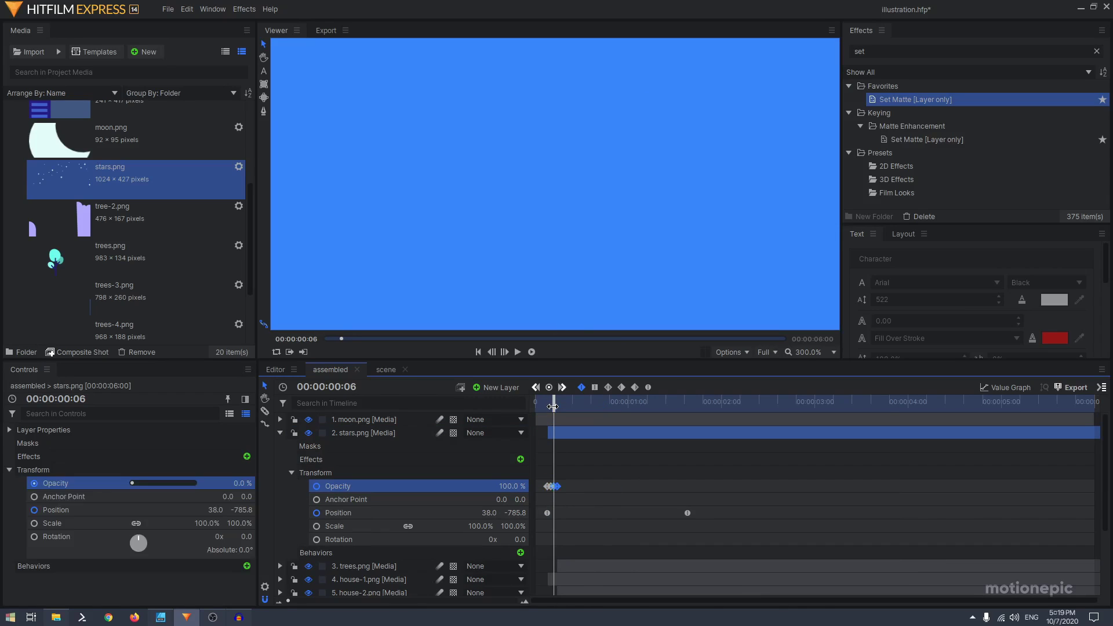
- Copy and paste the stars.png Opacity keyframes repeatedly along the timeline so the flicker continues past 00:00:01:00
drag(550, 405, 566, 408)
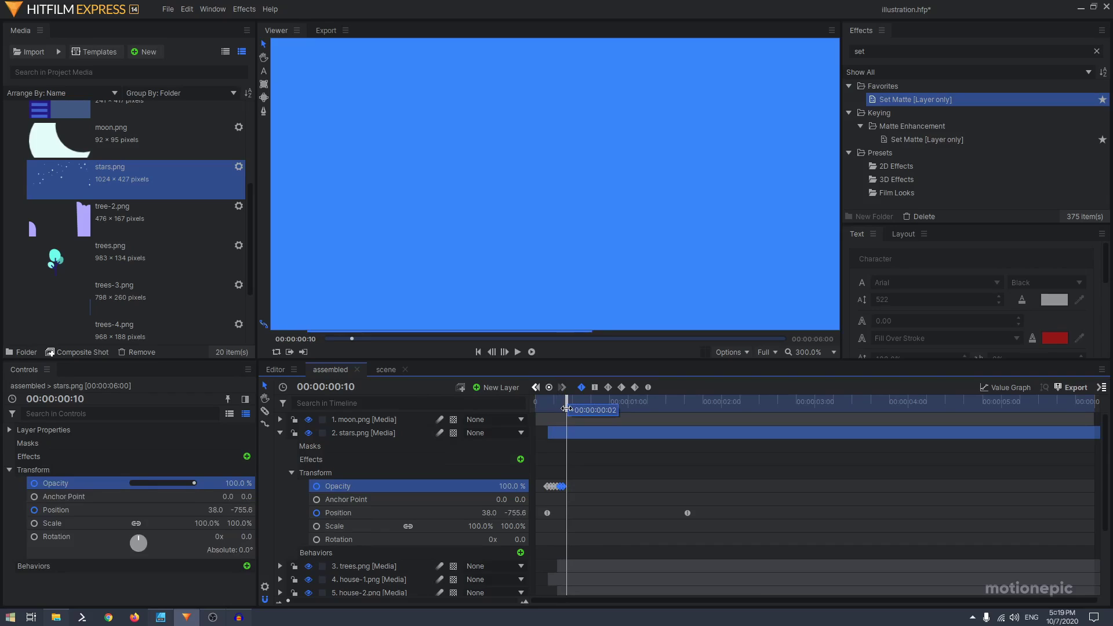
key(ctrl+v)
key(Right)
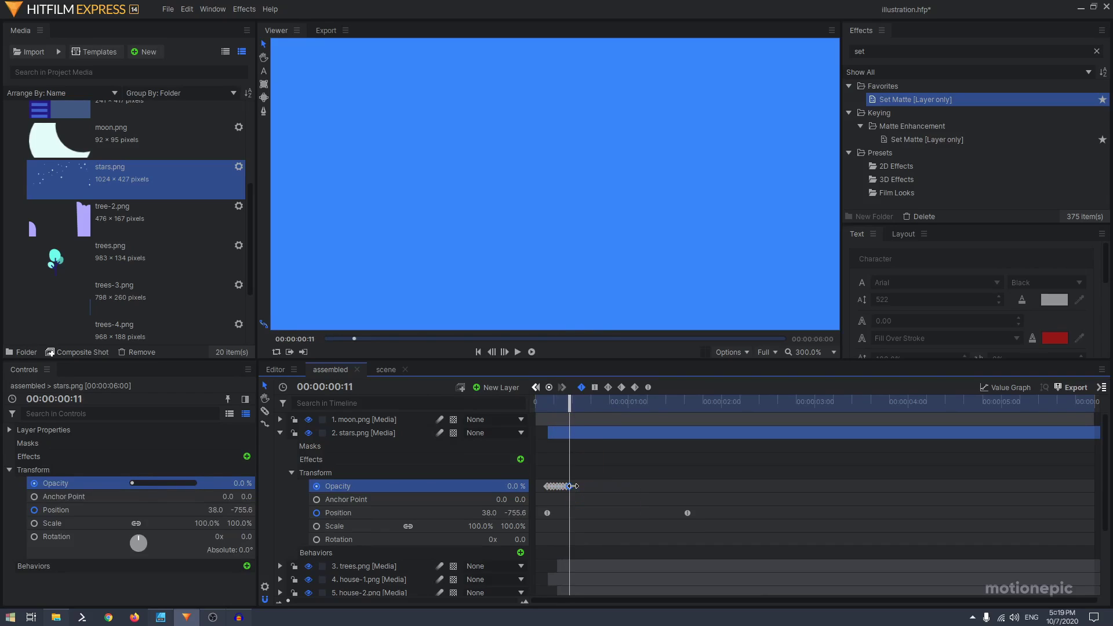
drag(584, 480, 660, 488)
key(ctrl+c)
click(572, 404)
key(ctrl+v)
- Play the animation from near the start to check the flickering of the stars
click(551, 404)
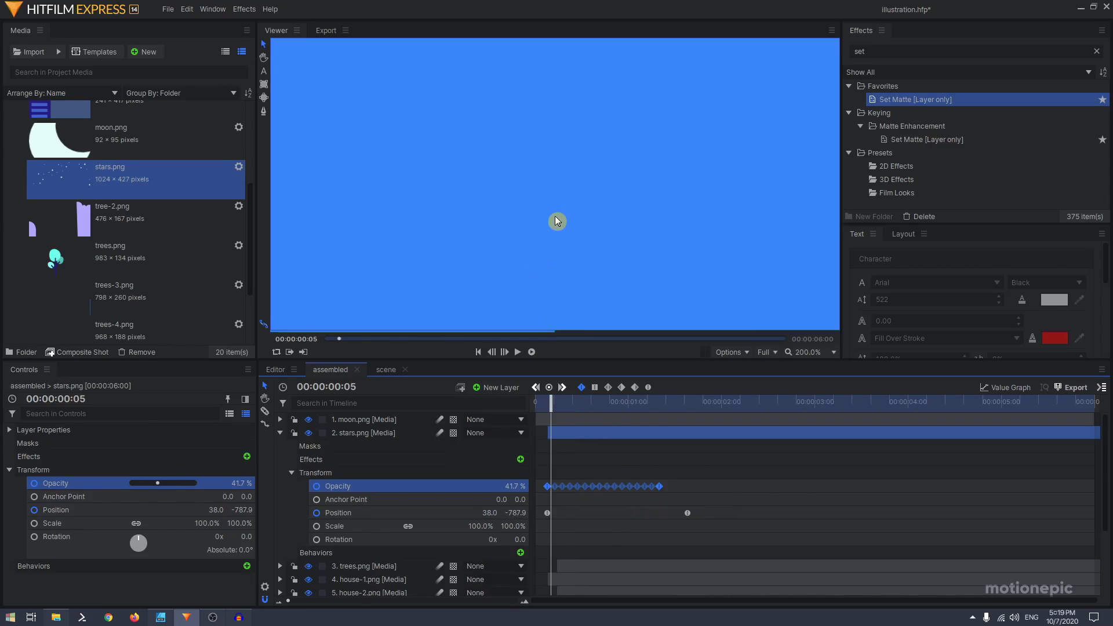
scroll(555, 216, down, 5)
key(space)
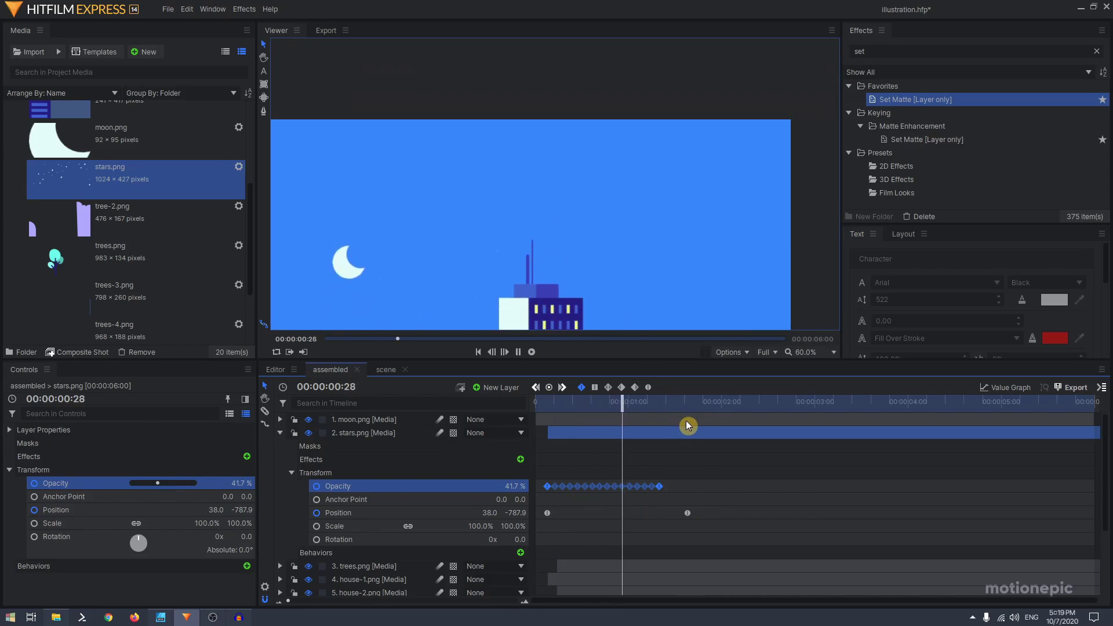
click(552, 401)
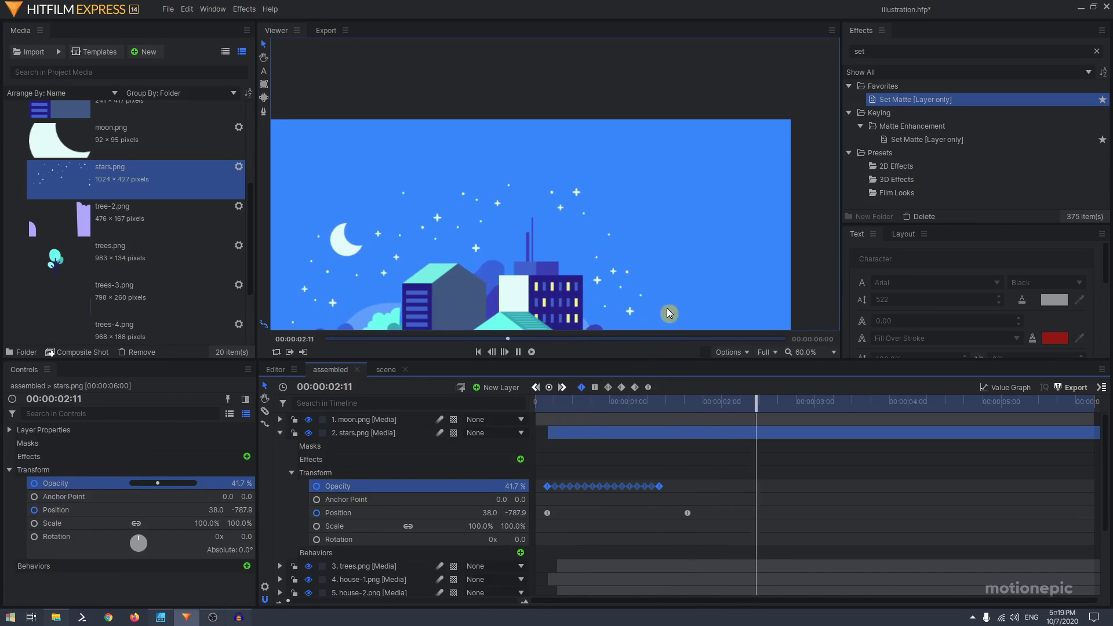
scroll(628, 229, down, 2)
scroll(517, 280, down, 1)
key(space)
- Collapse stars.png and create a 200 x 200 plane named room-off, with its color sampled from an unlit window
scroll(576, 218, up, 5)
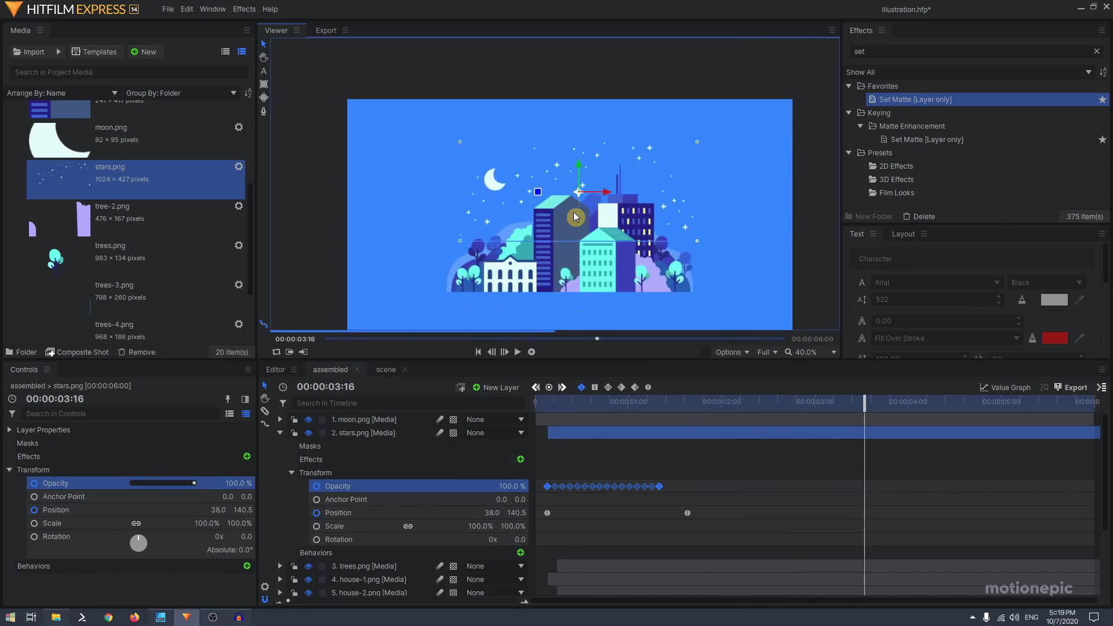
scroll(708, 230, up, 6)
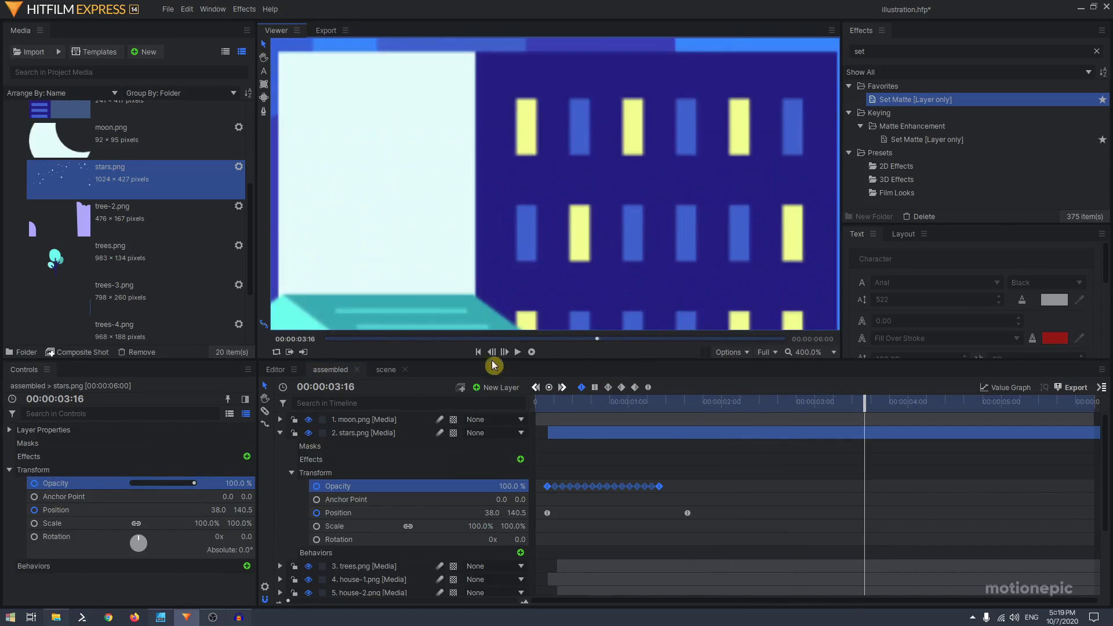
click(286, 432)
click(365, 583)
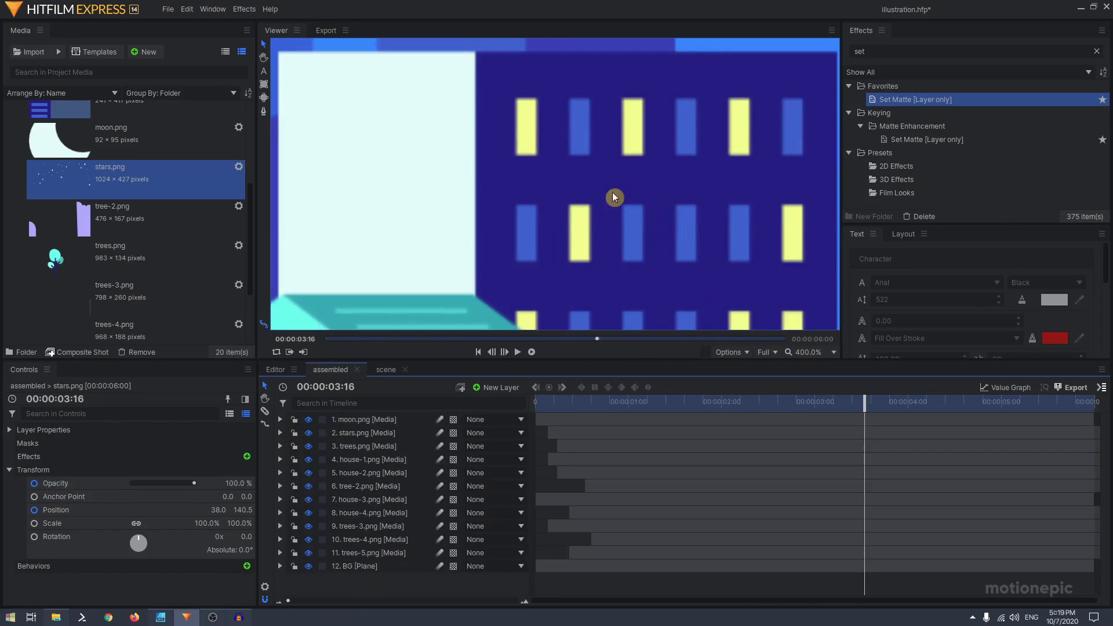
scroll(640, 154, down, 2)
scroll(640, 151, down, 2)
scroll(644, 150, up, 4)
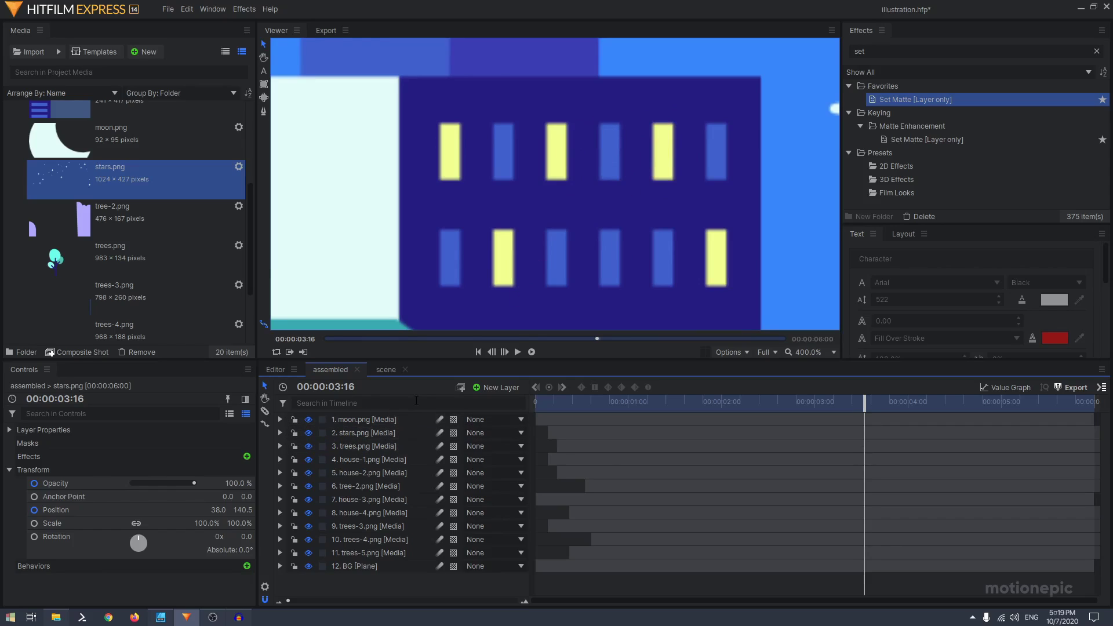
click(482, 387)
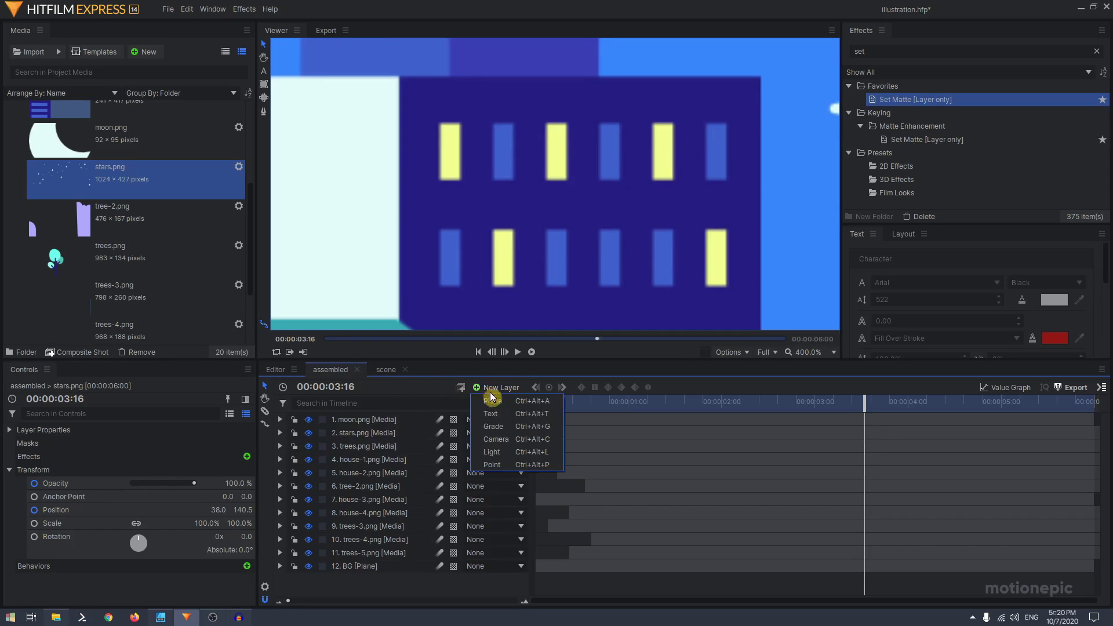
click(490, 400)
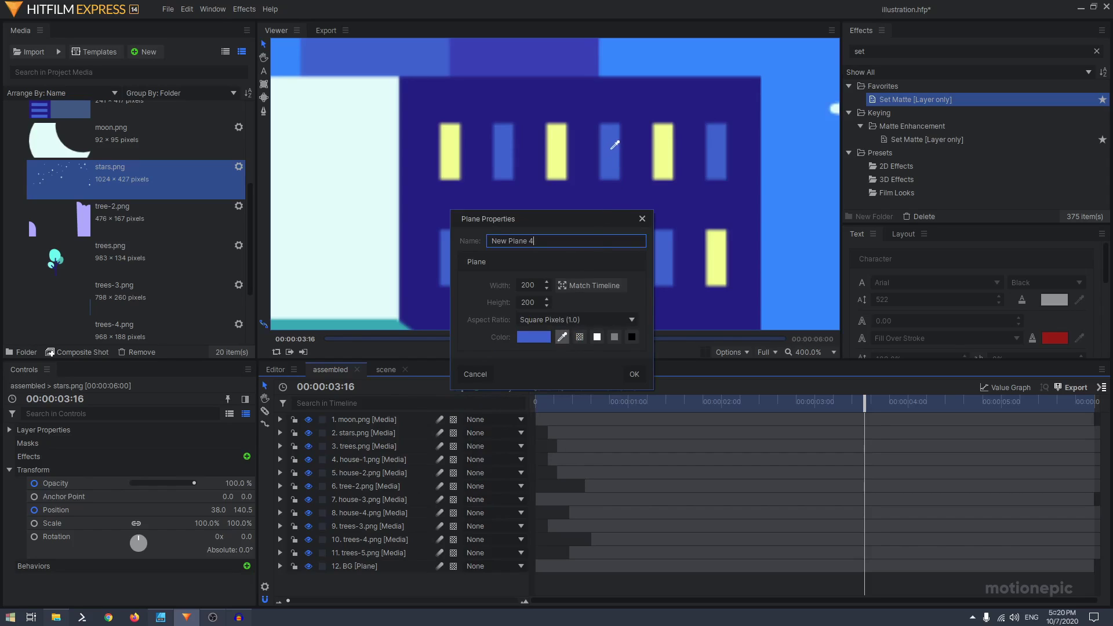
key(ctrl+a)
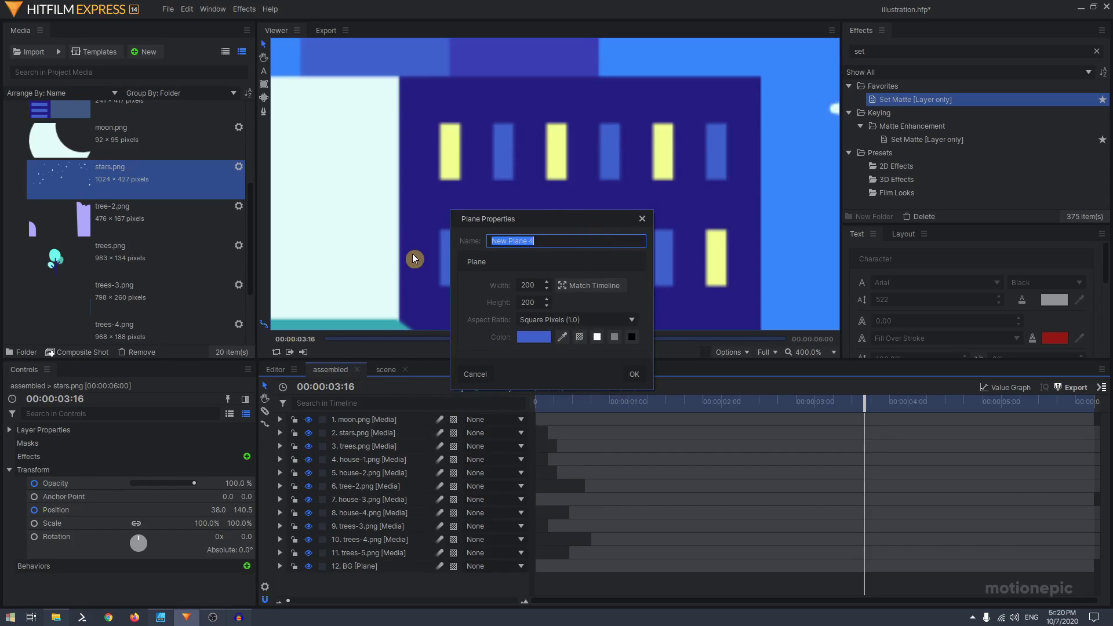
text(room-off)
key(Return)
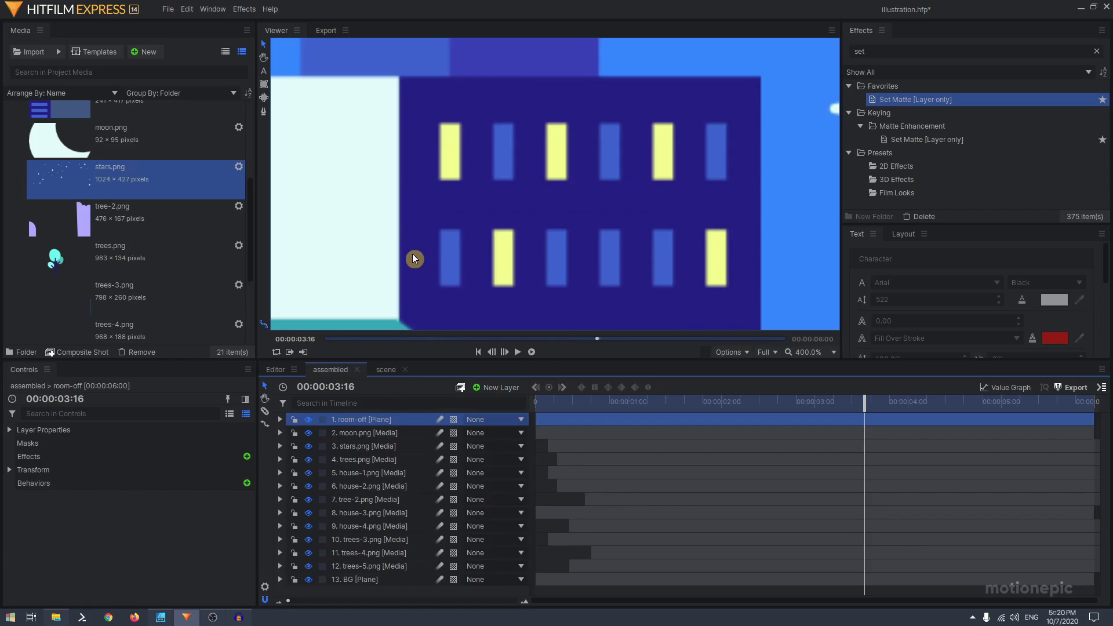
- Move the room-off plane over the dark building's windows to position 312.5, 27.5 and lower its Opacity to 4%
scroll(413, 253, down, 5)
drag(371, 256, 517, 242)
scroll(511, 241, up, 5)
click(280, 420)
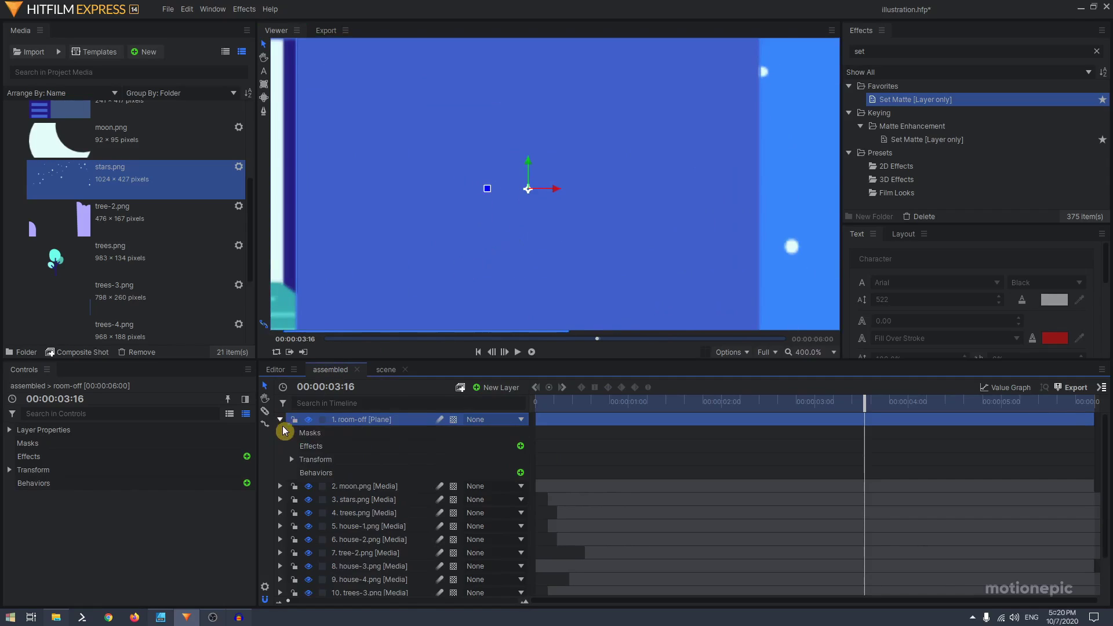
click(292, 459)
click(318, 472)
drag(511, 473, 405, 473)
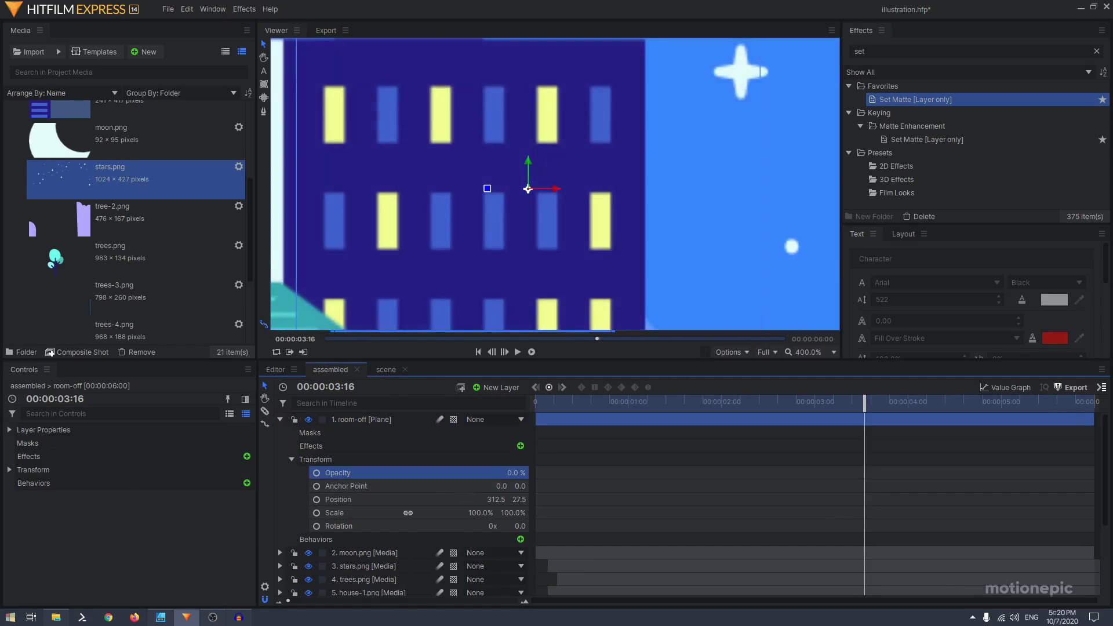
click(542, 88)
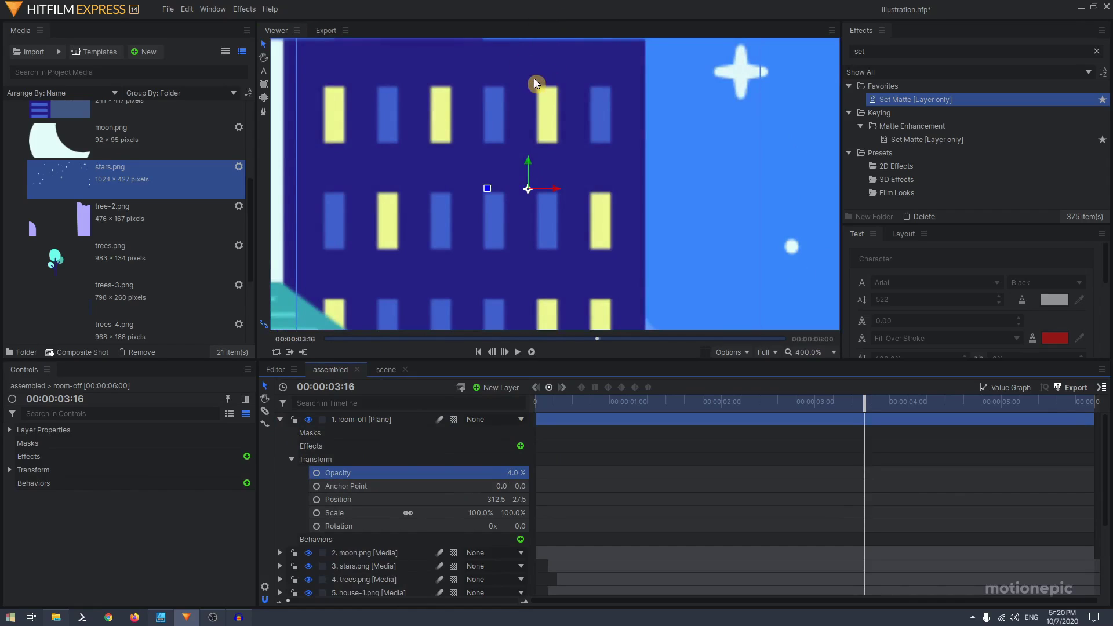
- Draw a rectangular mask on room-off around the fifth window in the dark building's uppermost row
click(355, 420)
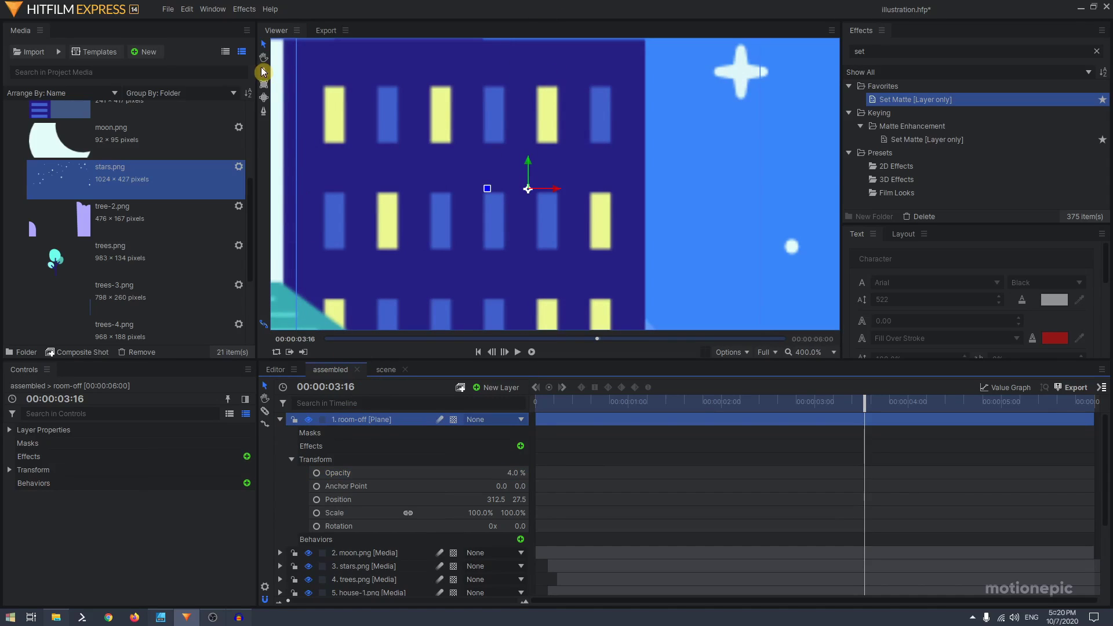
click(265, 85)
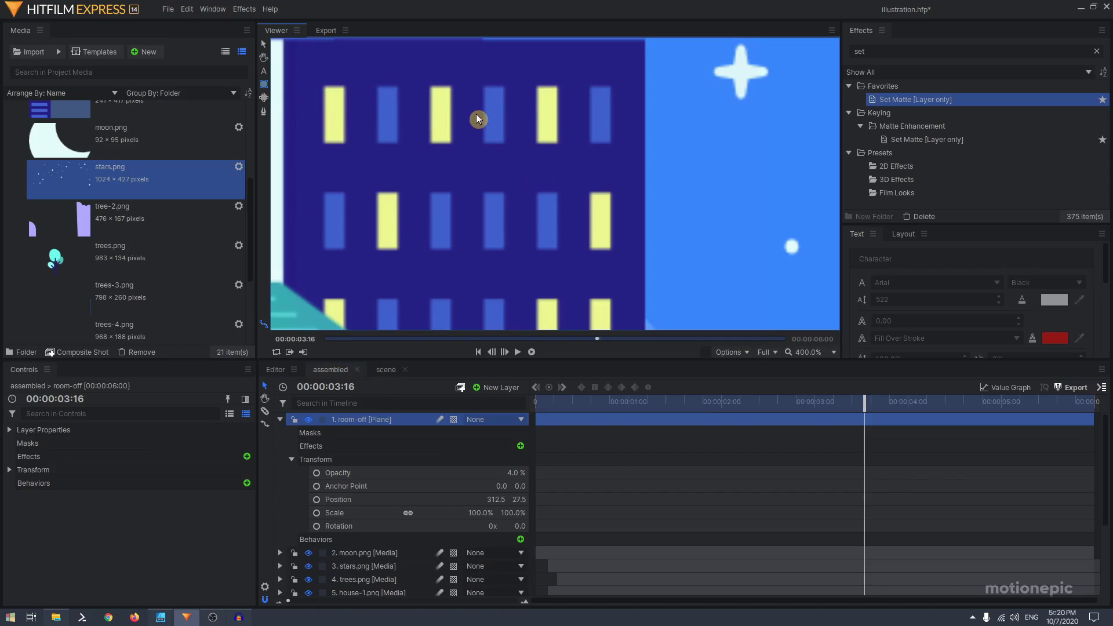
click(264, 111)
drag(534, 84, 547, 104)
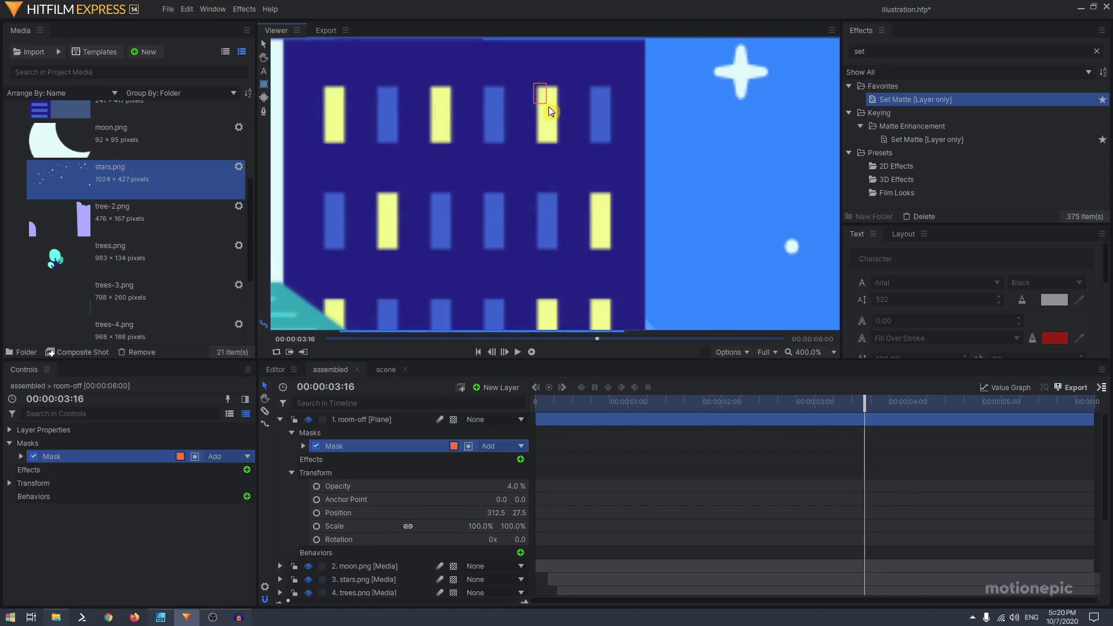
drag(563, 142, 559, 144)
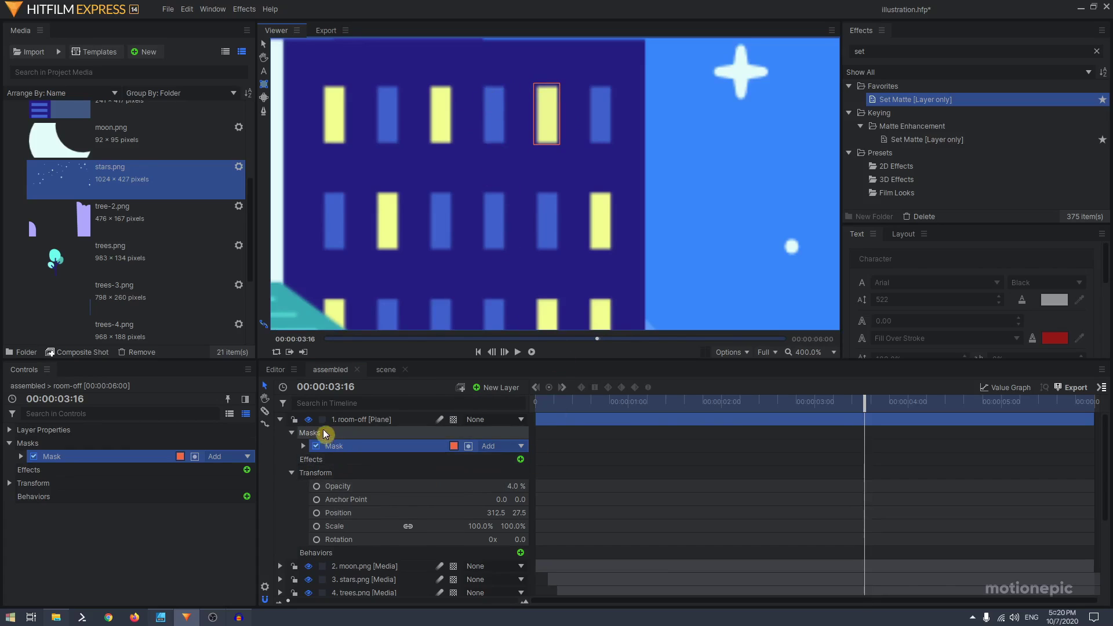
- Set room-off's Opacity to 100% and narrow its mask to fit the window's width
drag(539, 497, 580, 493)
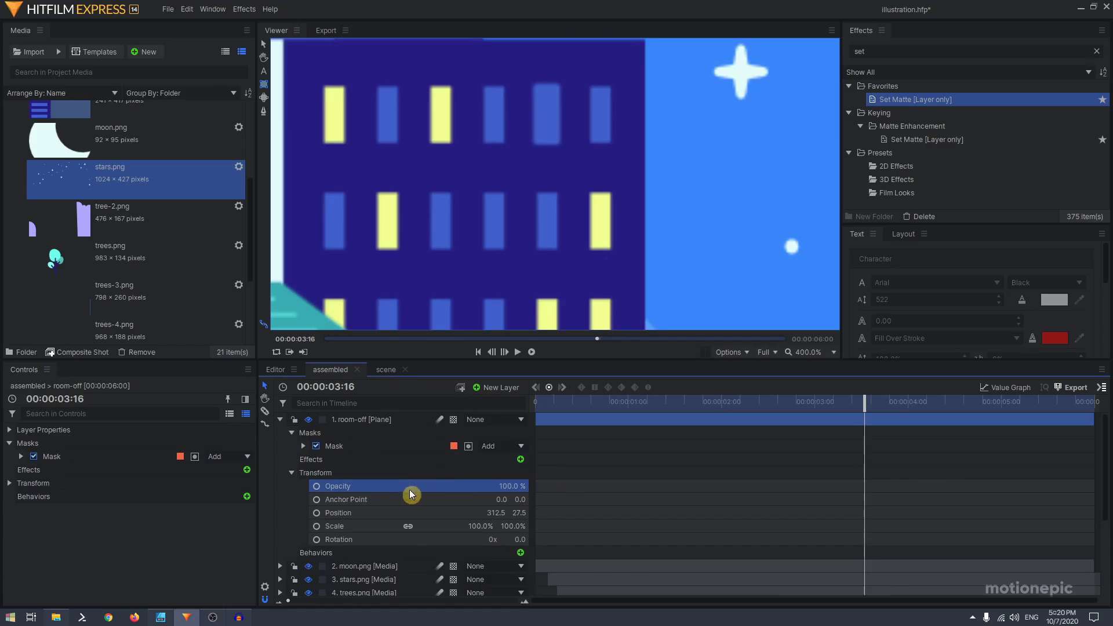
click(337, 451)
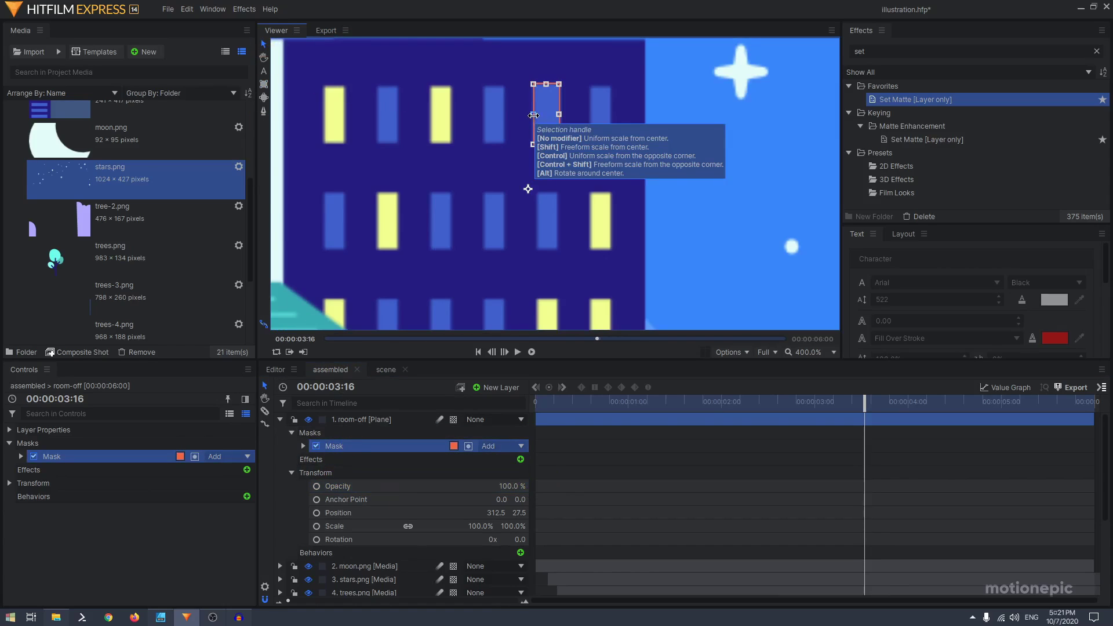
drag(533, 115, 537, 118)
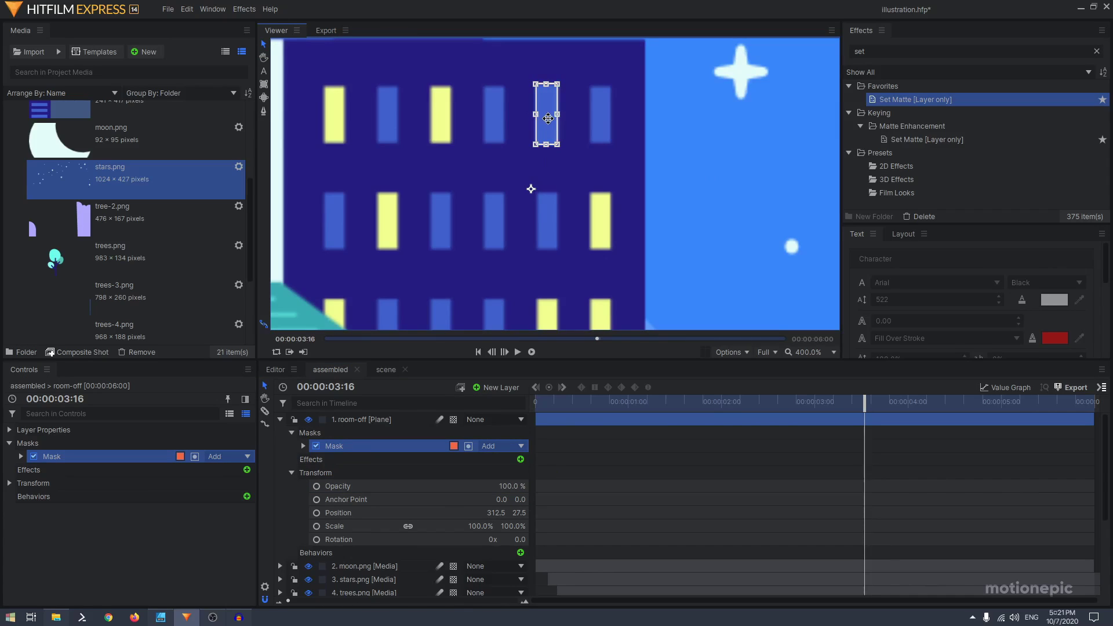
click(564, 182)
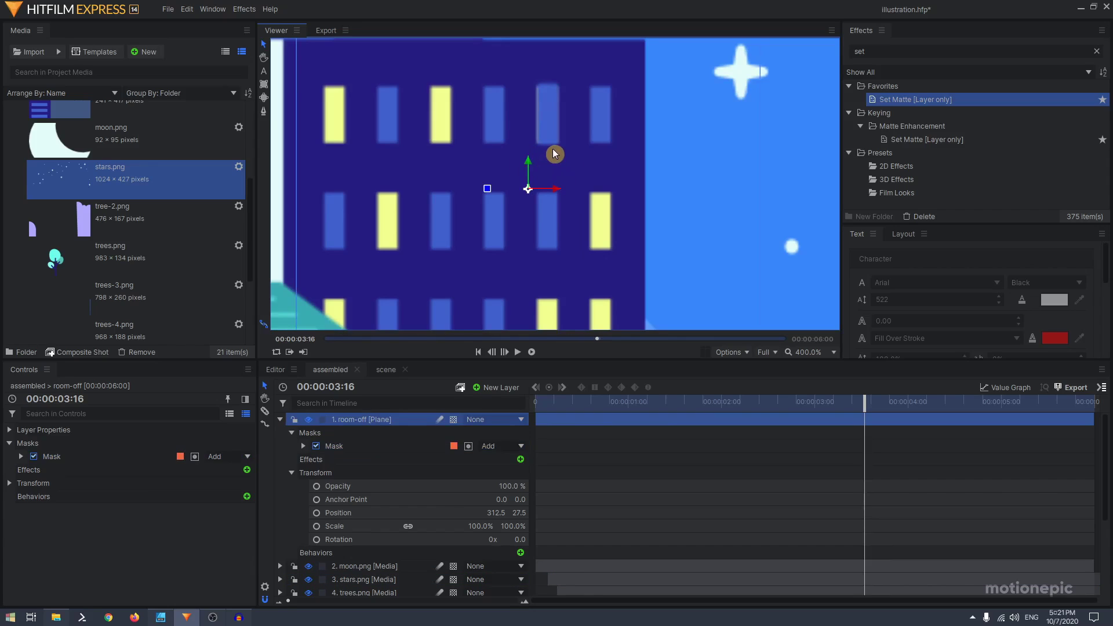
- Keyframe the room-off plane's Opacity at 0% at 00:00:02:00
click(803, 353)
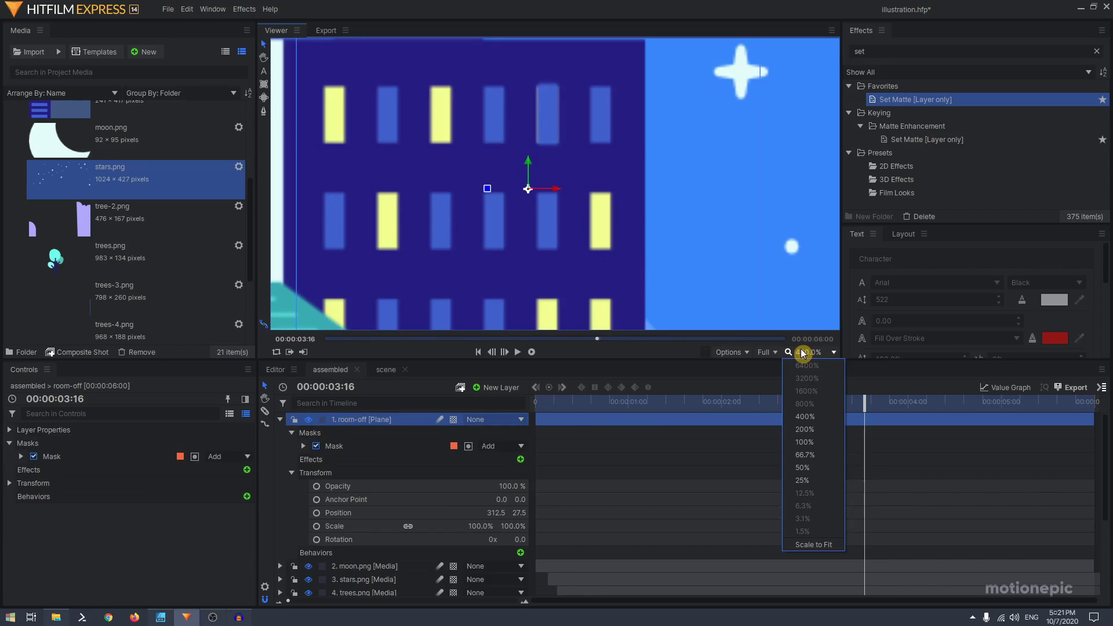
click(803, 352)
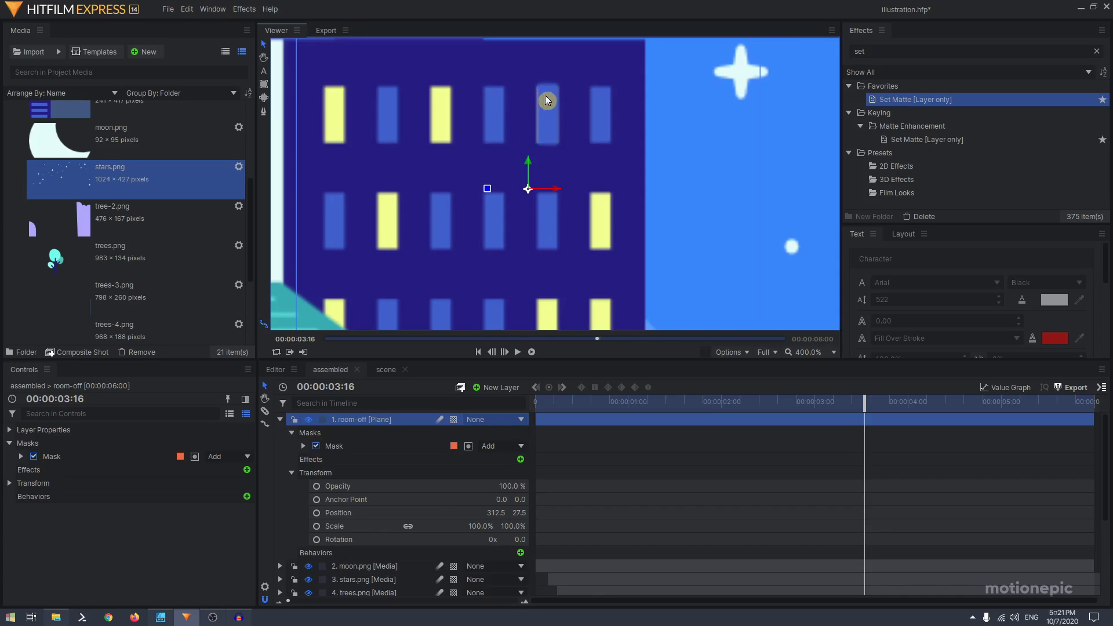
scroll(542, 96, down, 5)
scroll(513, 121, down, 2)
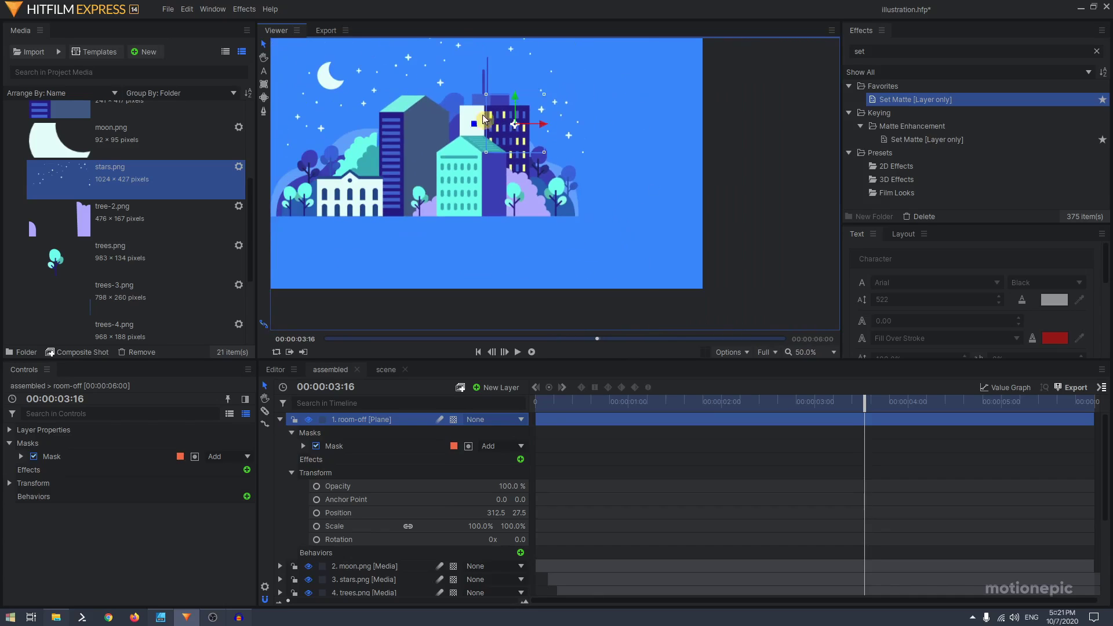
key(h)
drag(487, 156, 525, 208)
click(567, 213)
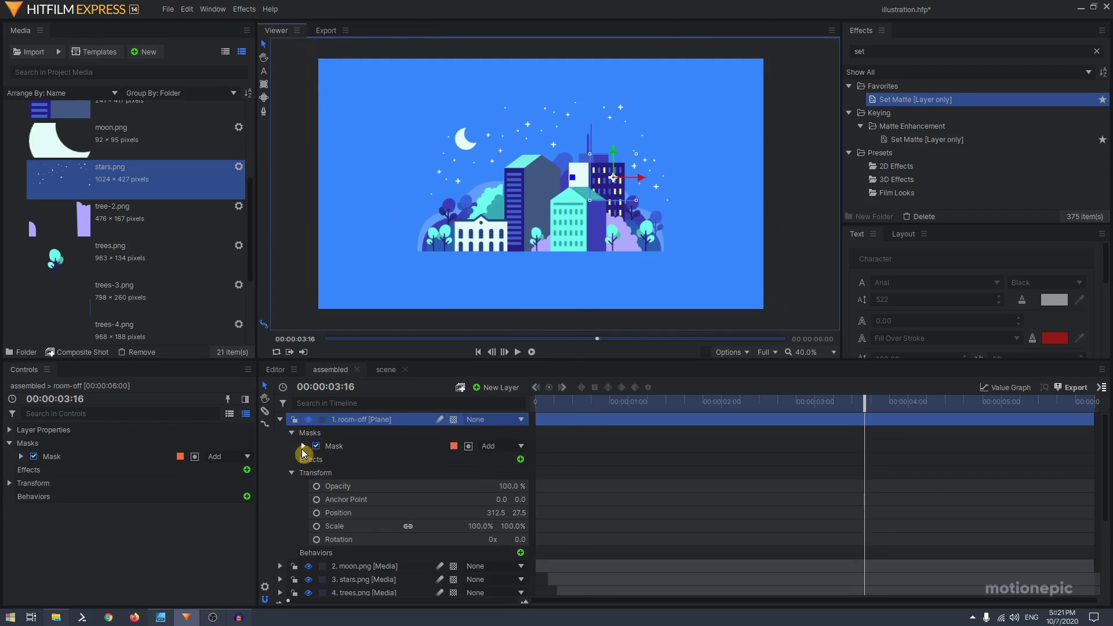
mouse_move(728, 401)
mouse_down()
mouse_move(762, 401)
mouse_move(620, 400)
mouse_move(740, 400)
mouse_move(722, 400)
mouse_up()
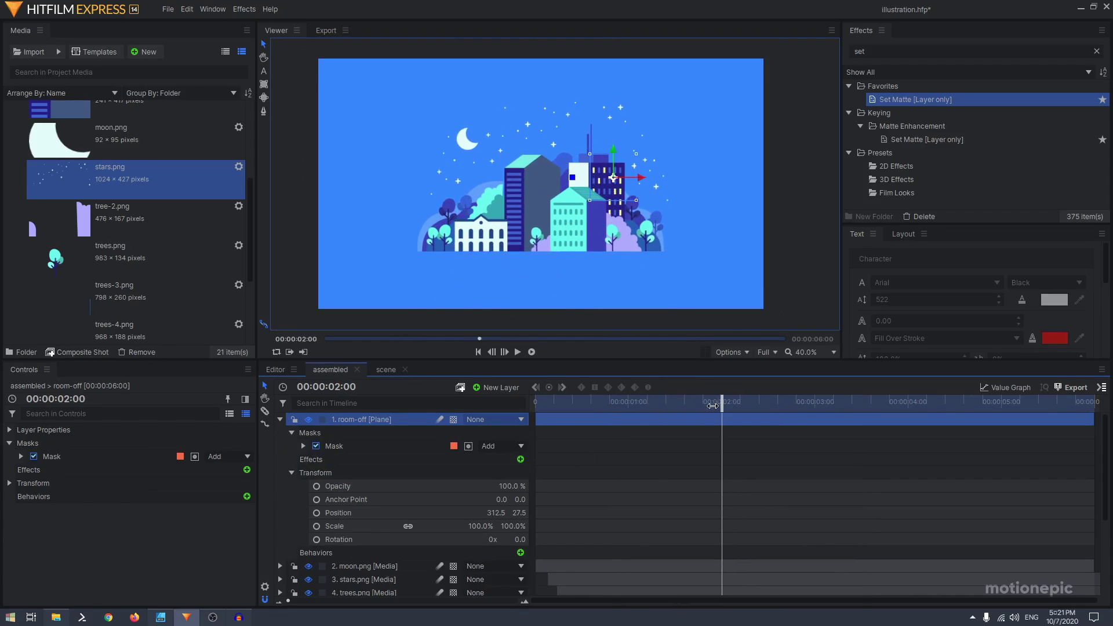
click(373, 491)
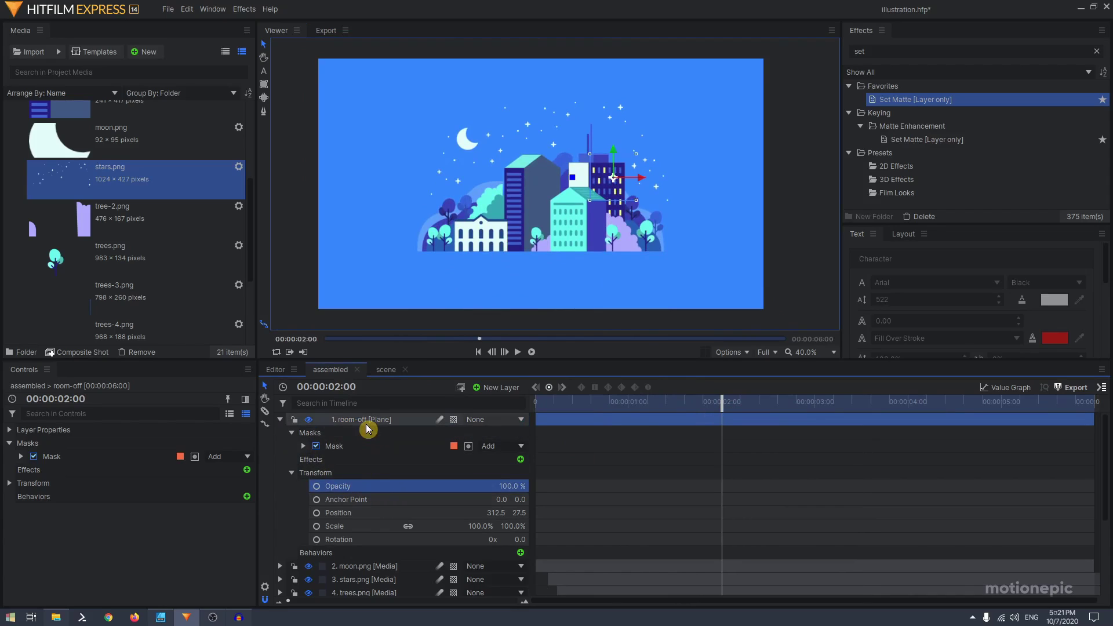
click(317, 486)
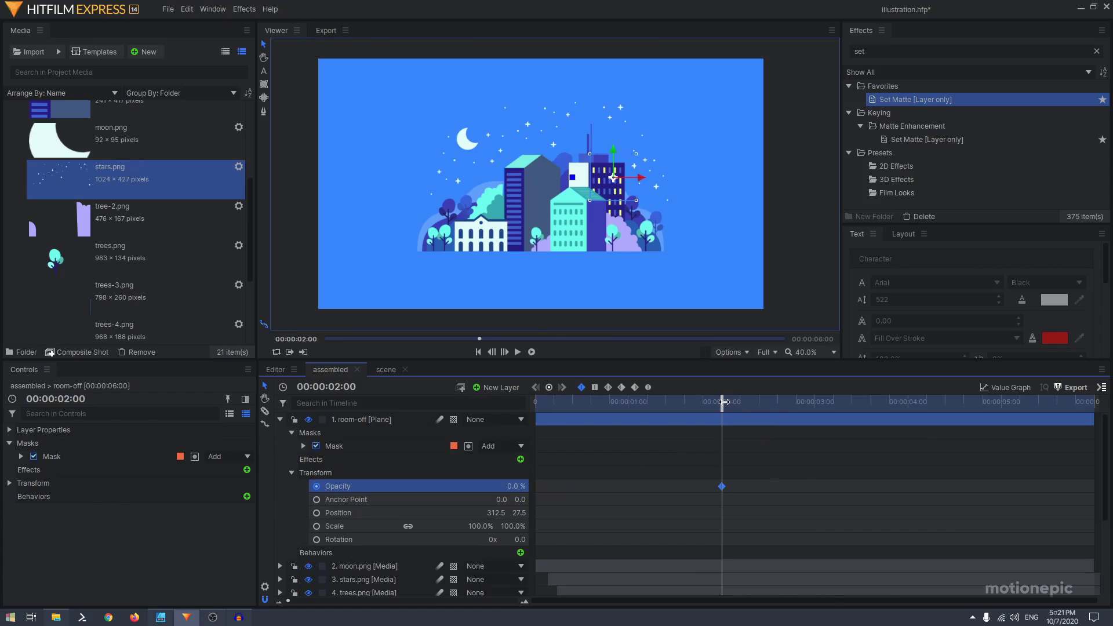
- Add a 100% Opacity keyframe to room-off at 00:00:02:10 and play back the window switching off
drag(724, 401, 753, 402)
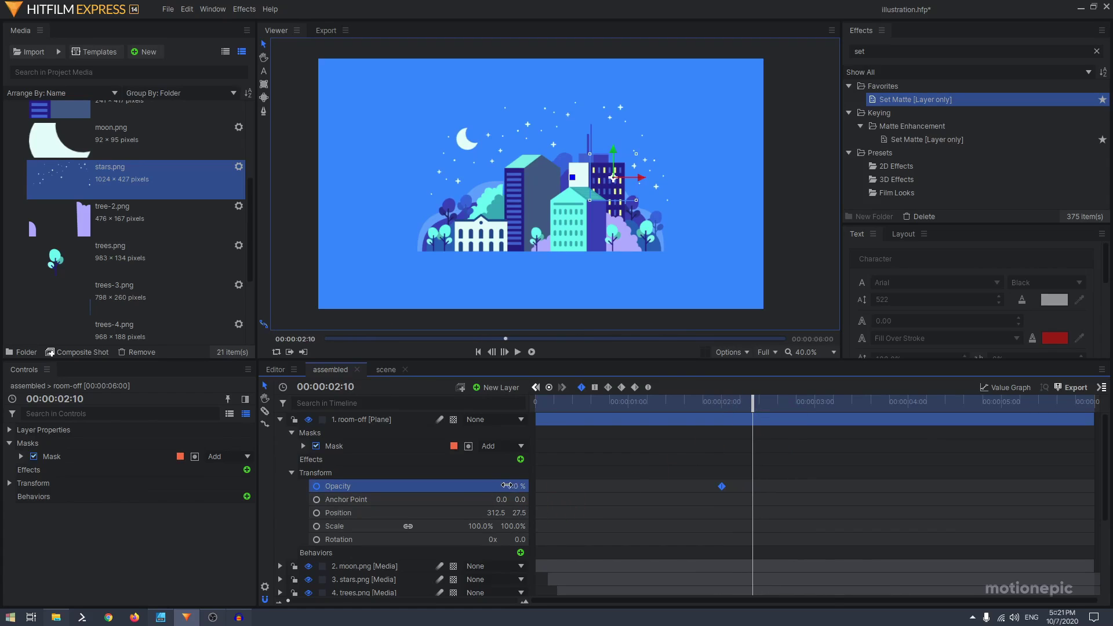
drag(506, 486, 493, 486)
click(676, 504)
click(697, 406)
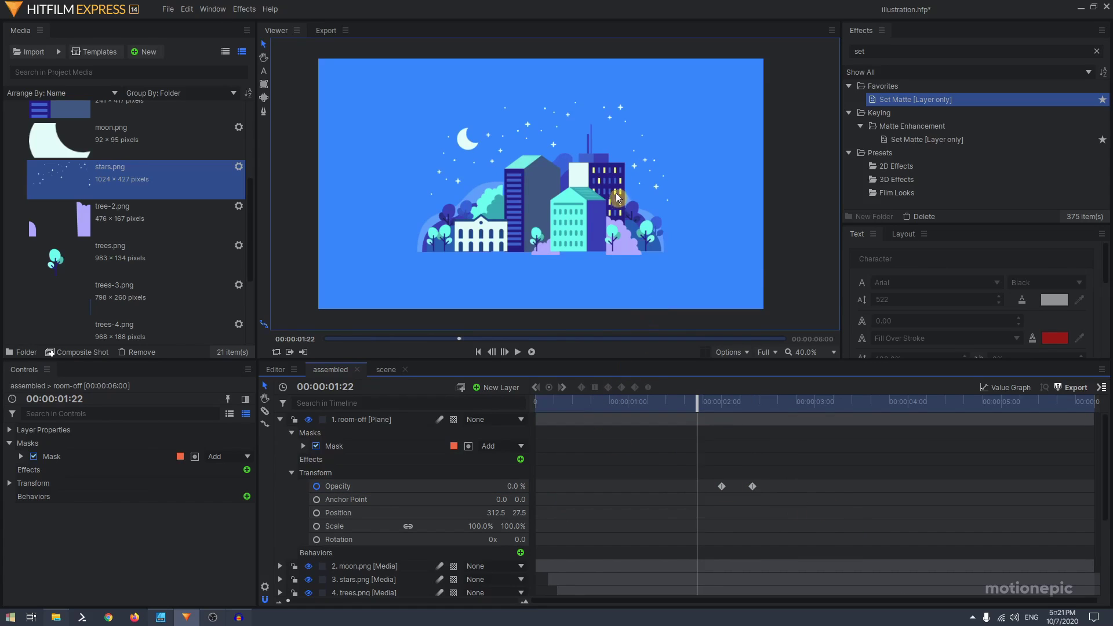
key(space)
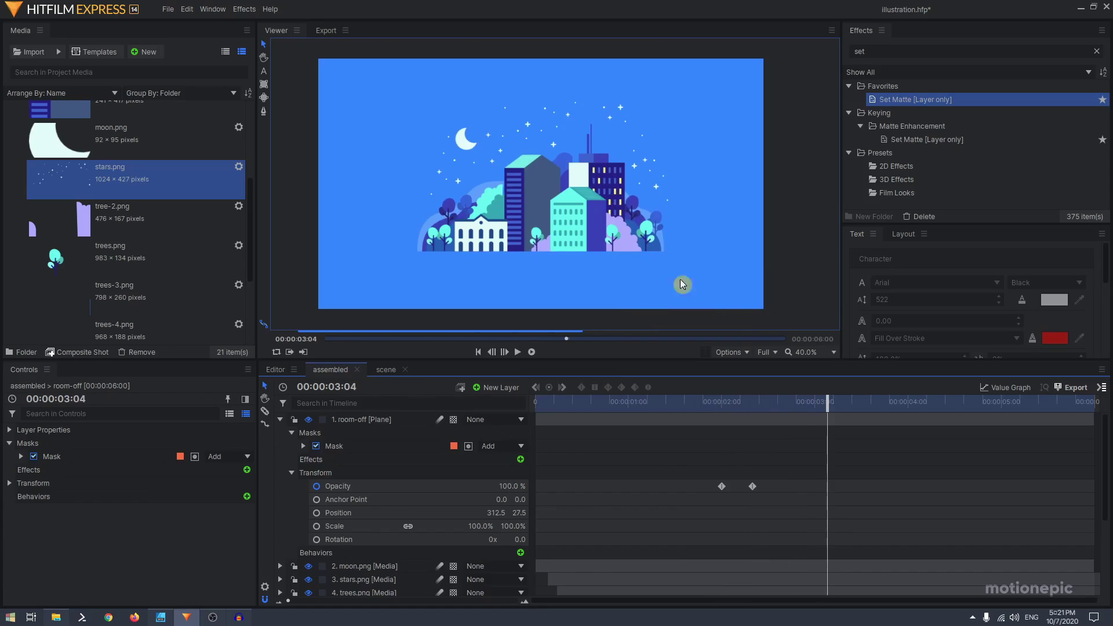
- Duplicate the room-off layer, shift the copy about 0.7 seconds along the timeline and preview the timing
click(280, 419)
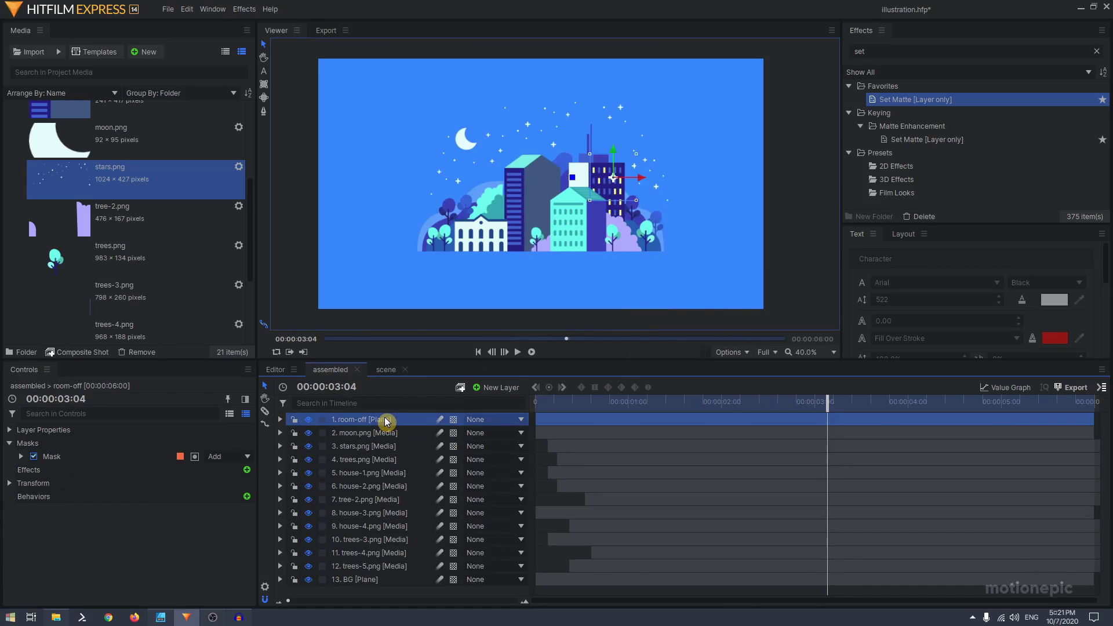
key(ctrl+d)
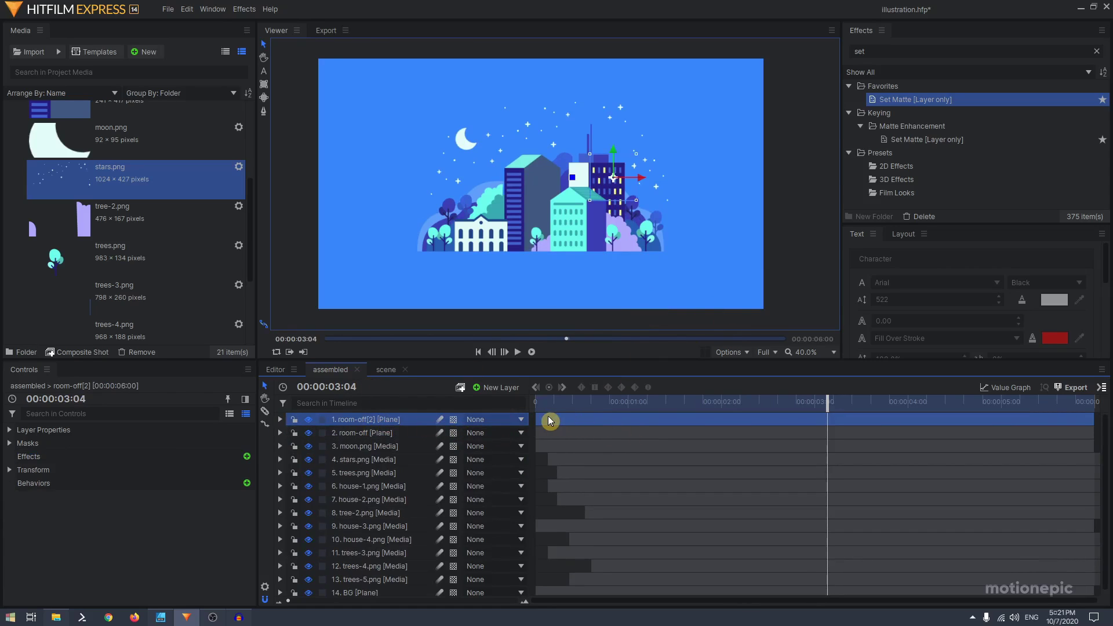
drag(553, 419, 615, 418)
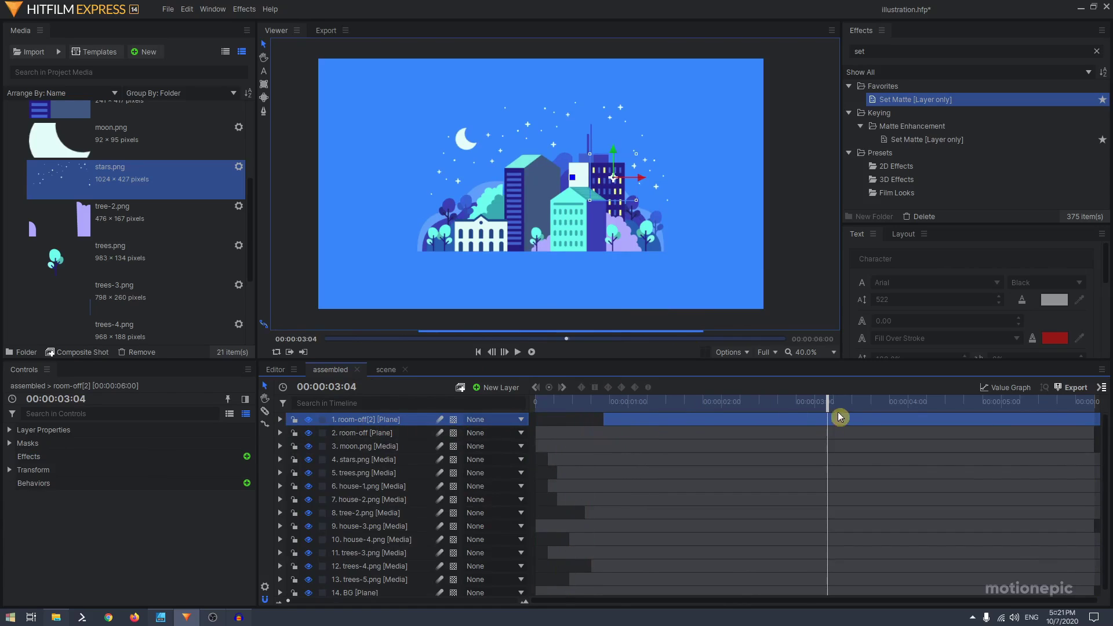
click(744, 402)
key(space)
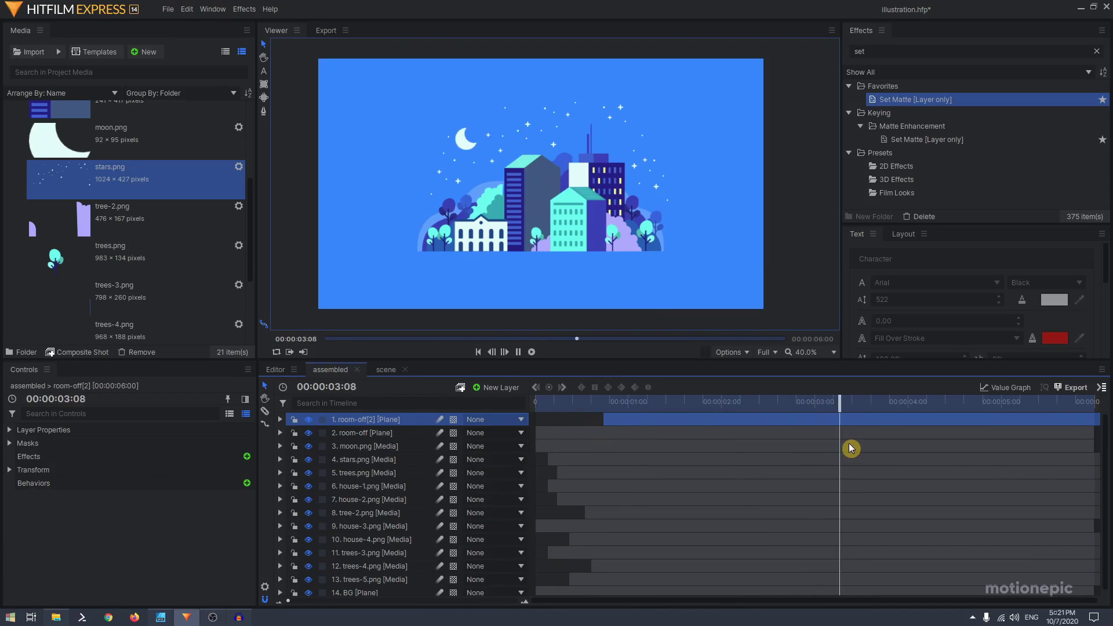
key(space)
- Move the duplicated room-off plane horizontally so it covers the first lit window in the dark building's uppermost row
scroll(620, 185, up, 1)
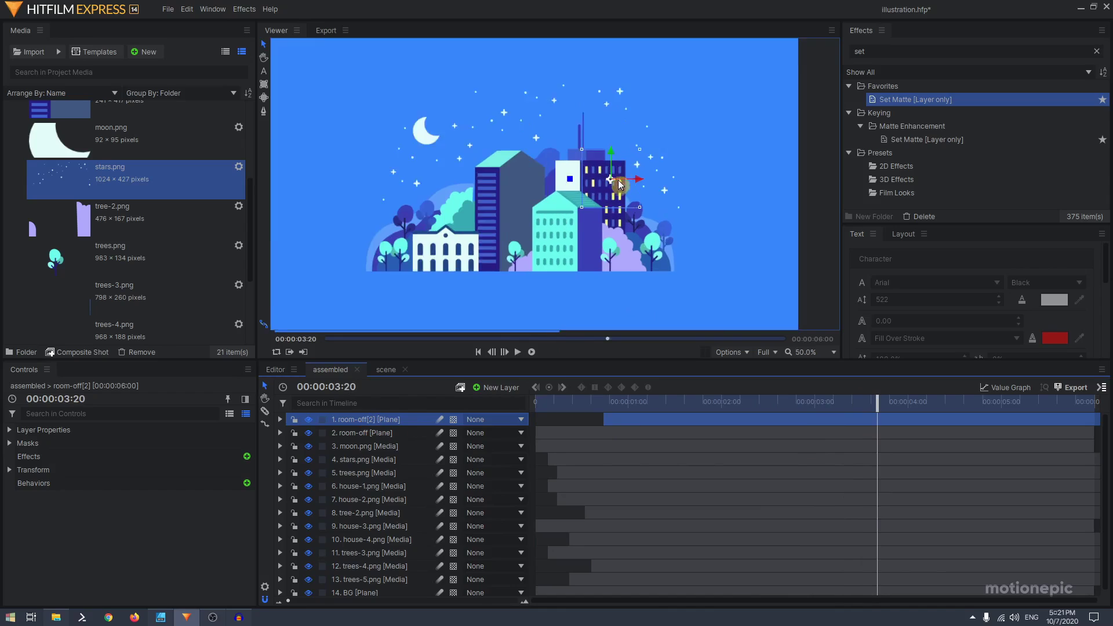
scroll(620, 185, up, 4)
scroll(646, 171, down, 1)
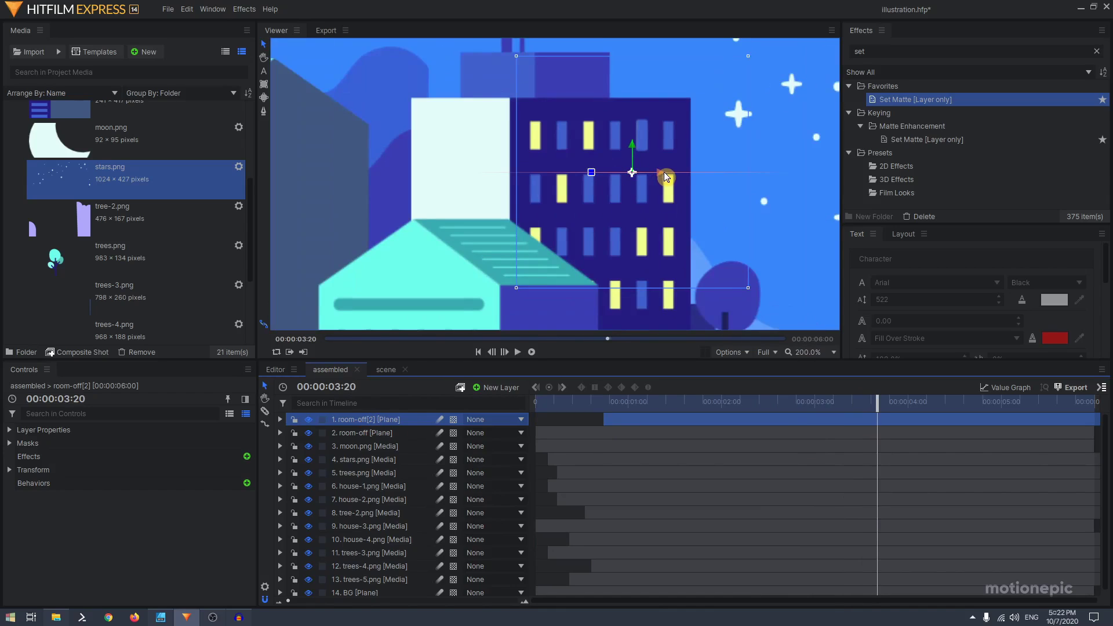
drag(664, 171, 556, 176)
scroll(583, 170, down, 3)
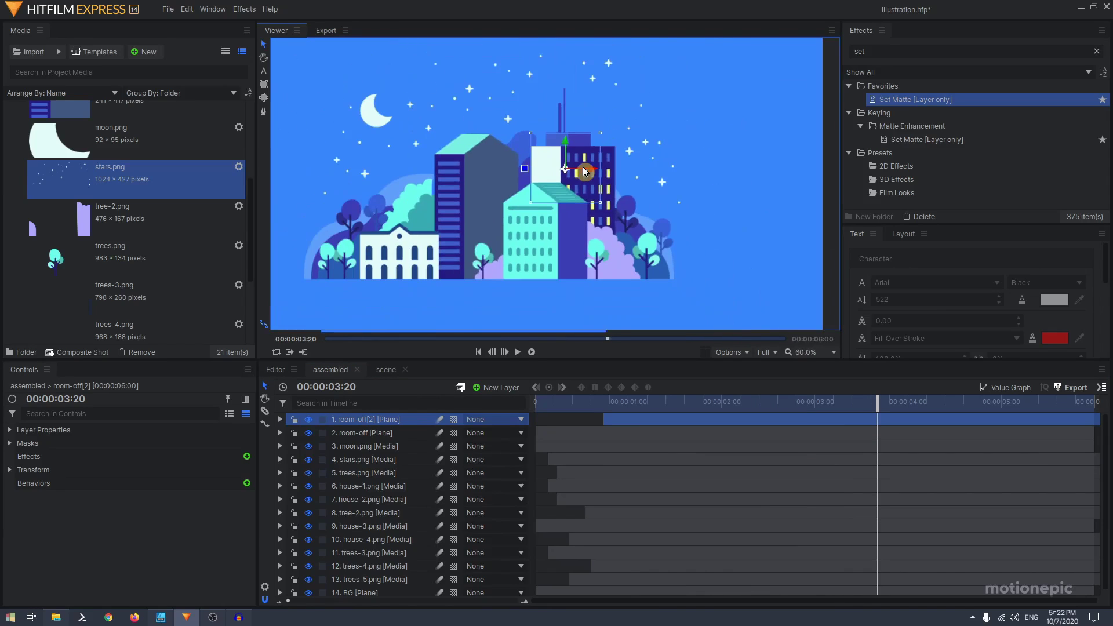
- Play back the assembled animation from around half a second to check both windows switching off
click(578, 401)
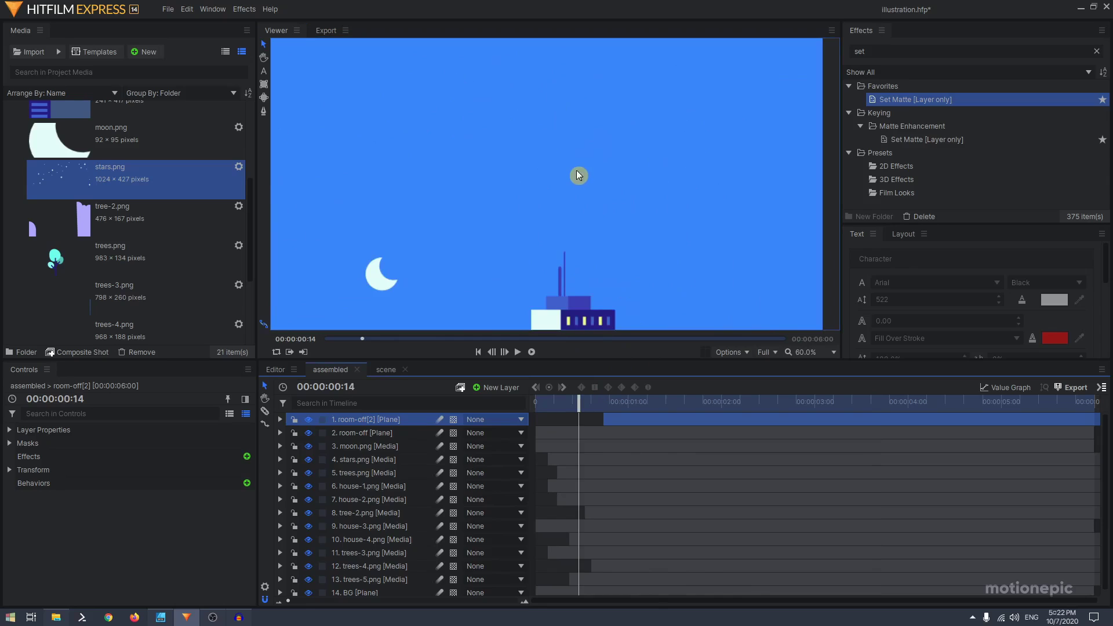
key(space)
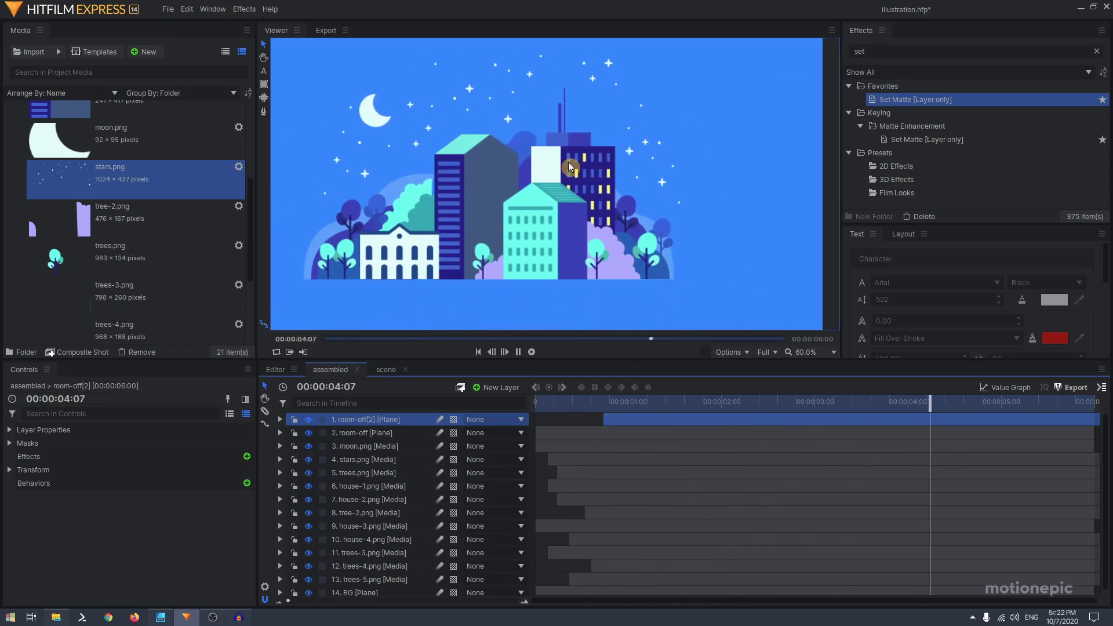
click(615, 204)
scroll(614, 205, down, 1)
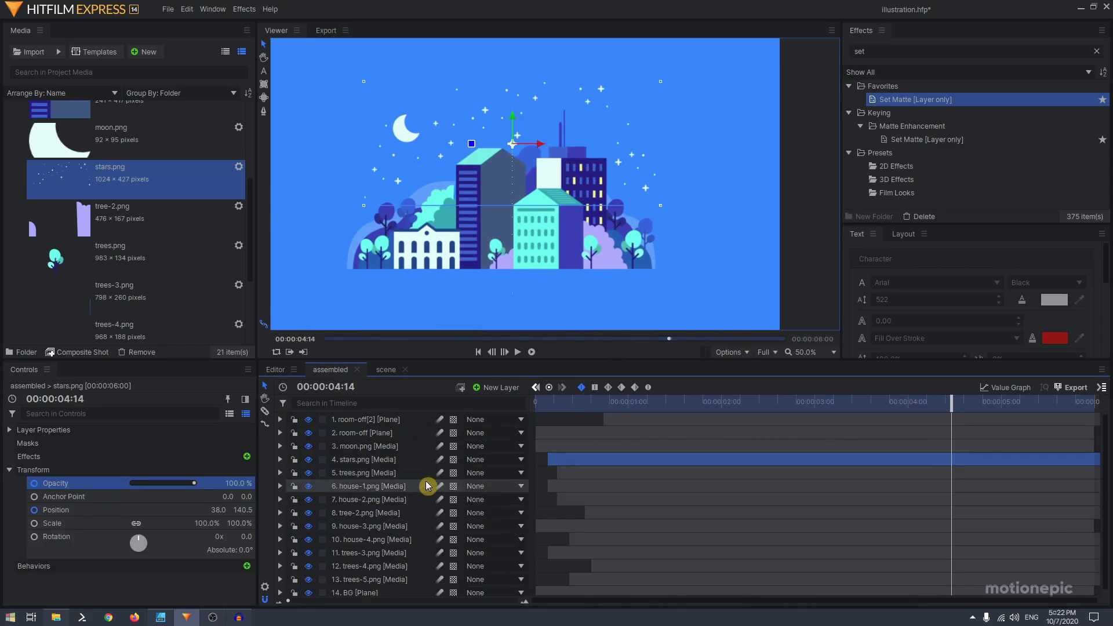
click(591, 401)
key(space)
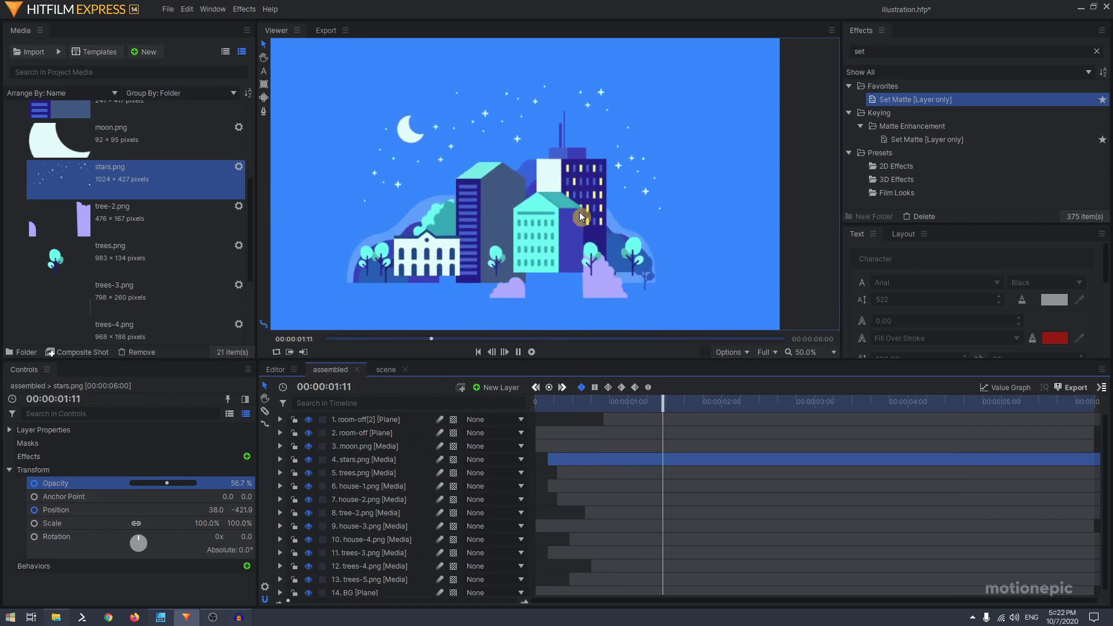
scroll(579, 211, down, 1)
click(591, 406)
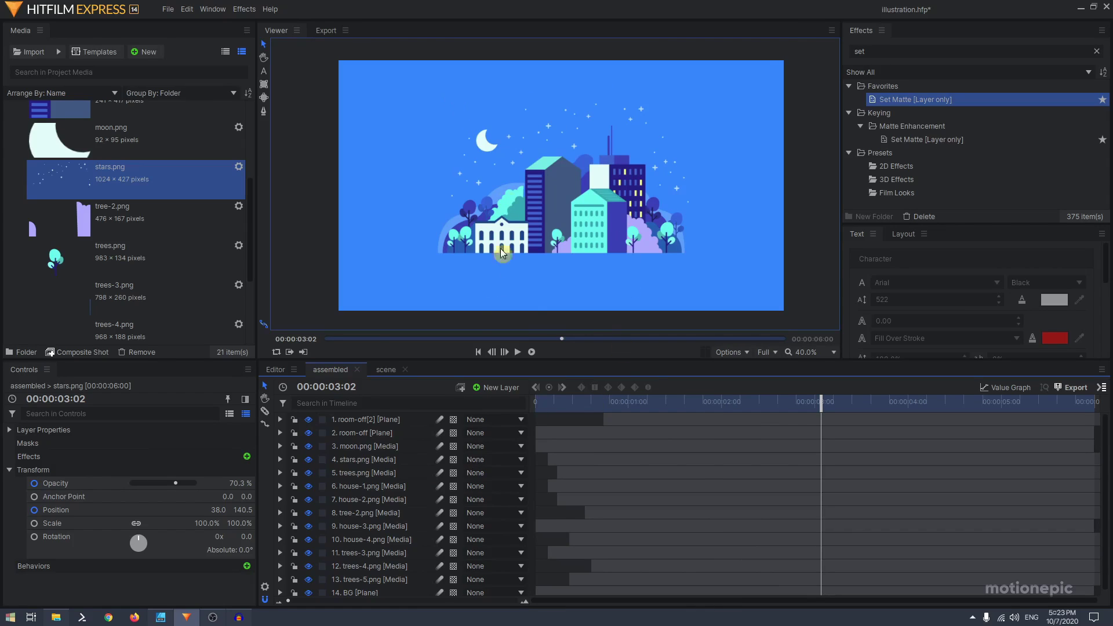
- View the source illustration 4237828-new in Affinity Designer, return to HitFilm Express and replay the animation from 00:00:00:14
click(161, 617)
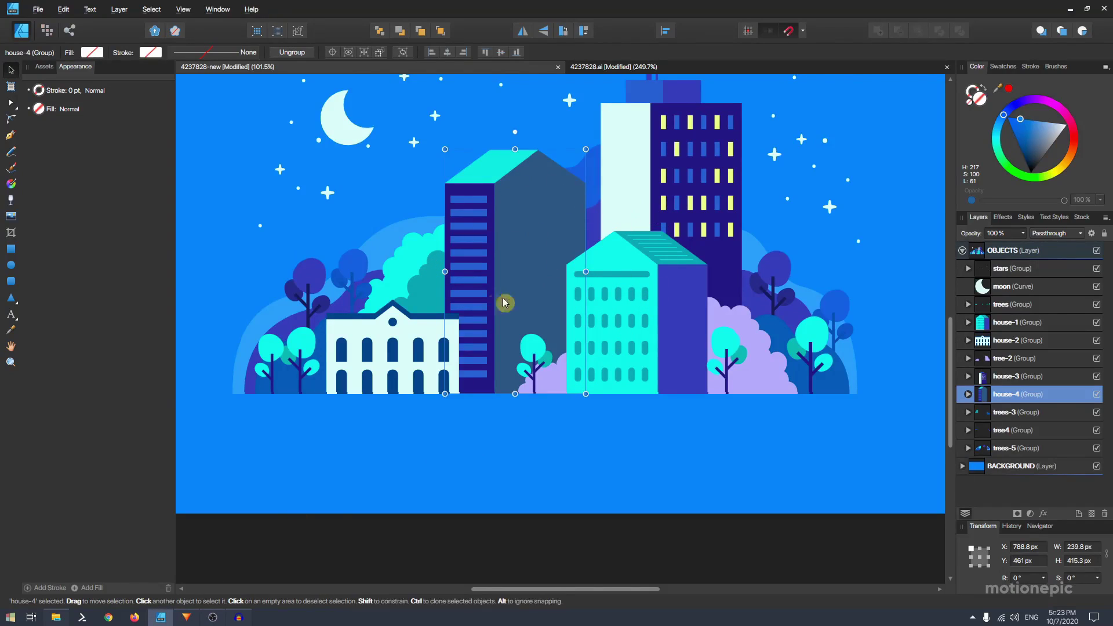
click(186, 617)
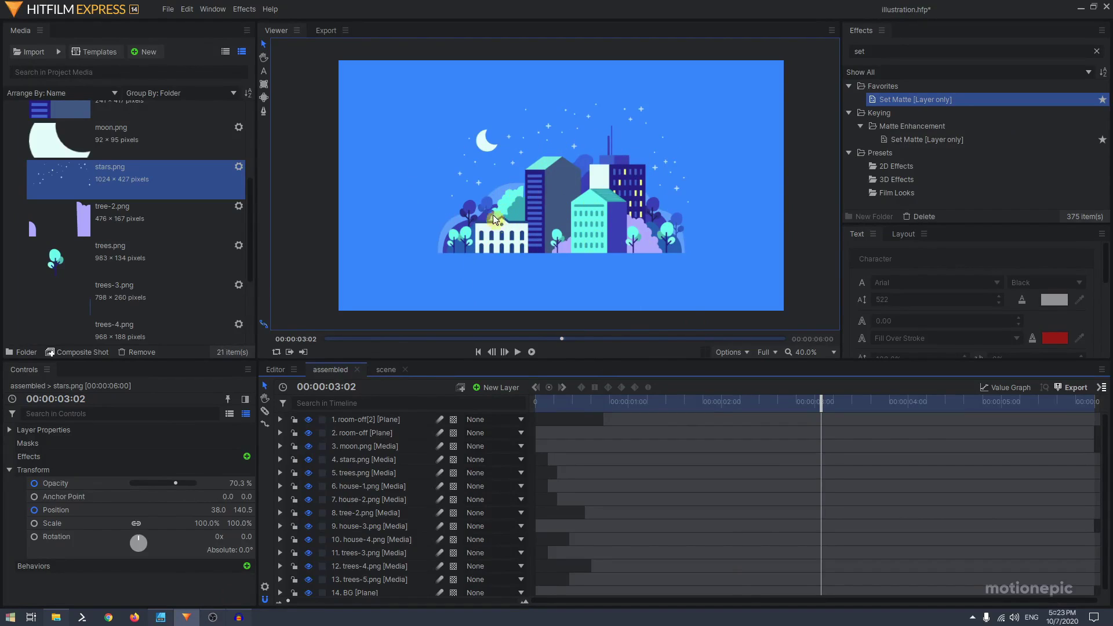
click(582, 404)
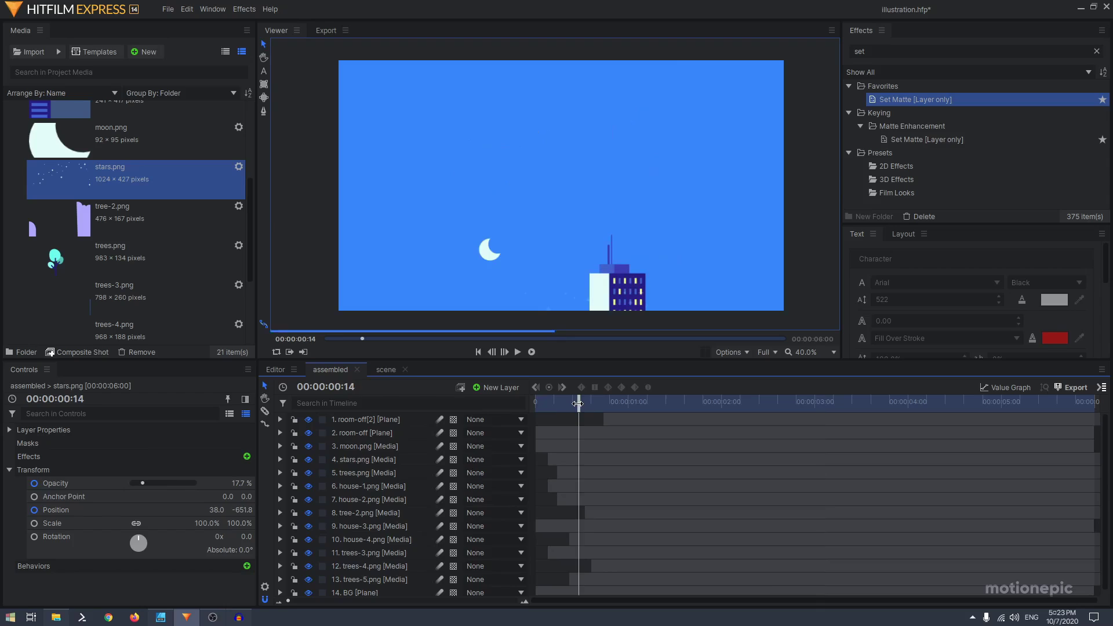
key(space)
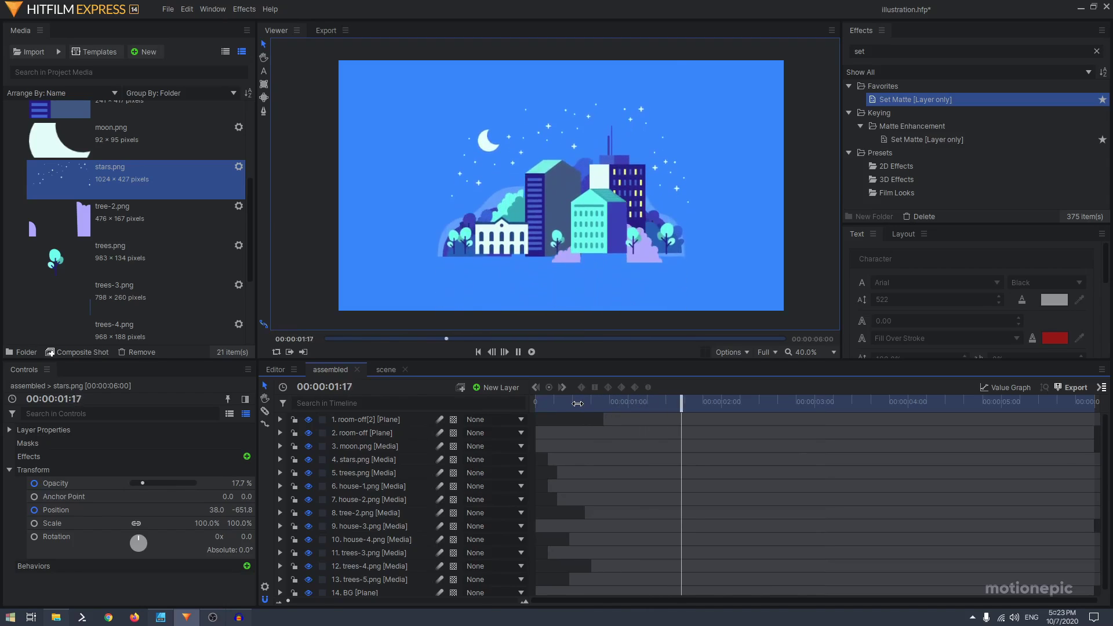